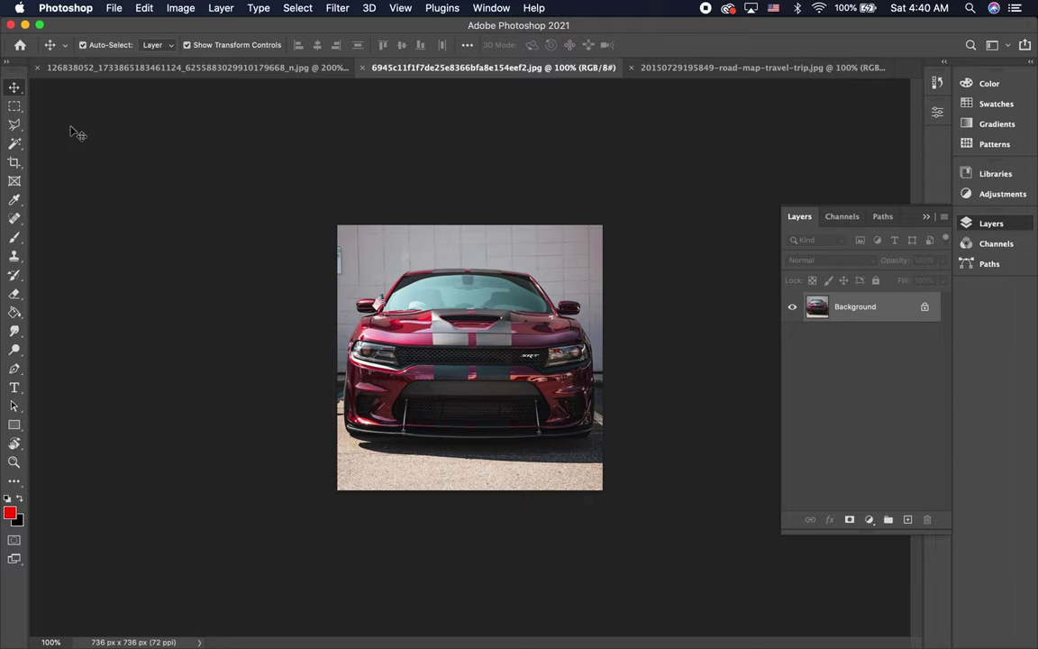
In Select and Mask, roughly select the Charger's hood, grille, headlights and lower bumper.
{"action": "left_click", "coordinate": [14, 107]}
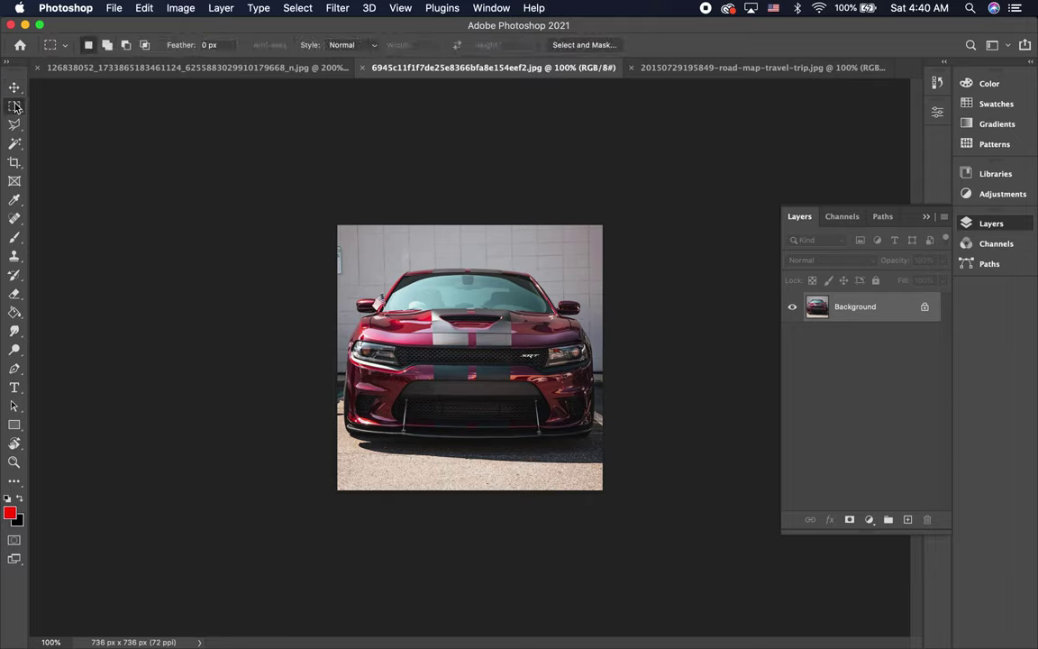
{"action": "left_click", "coordinate": [581, 46]}
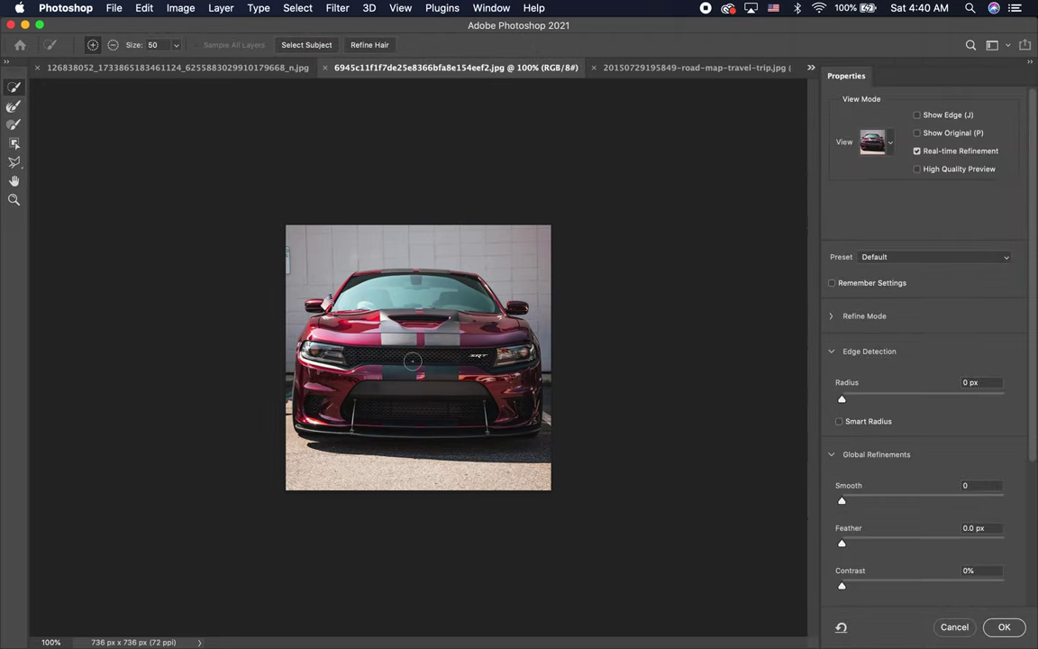
{"action": "mouse_move", "coordinate": [412, 360]}
{"action": "left_mouse_down"}
{"action": "mouse_move", "coordinate": [491, 356]}
{"action": "mouse_move", "coordinate": [388, 278]}
{"action": "mouse_move", "coordinate": [335, 286]}
{"action": "left_mouse_up"}
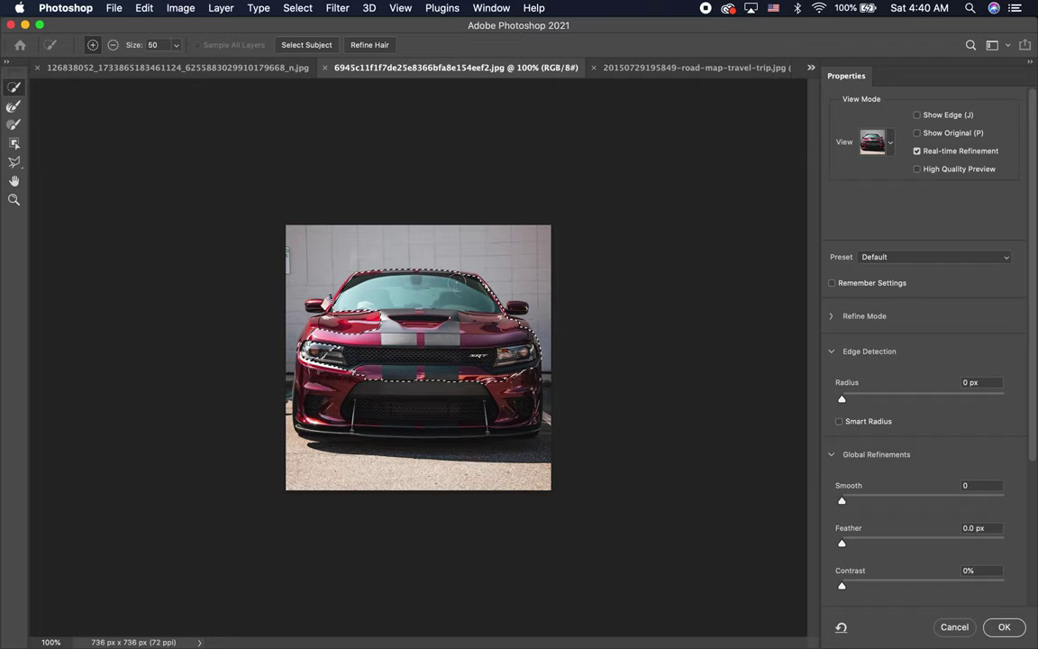
{"action": "left_click_drag", "start_coordinate": [496, 367], "coordinate": [348, 389]}
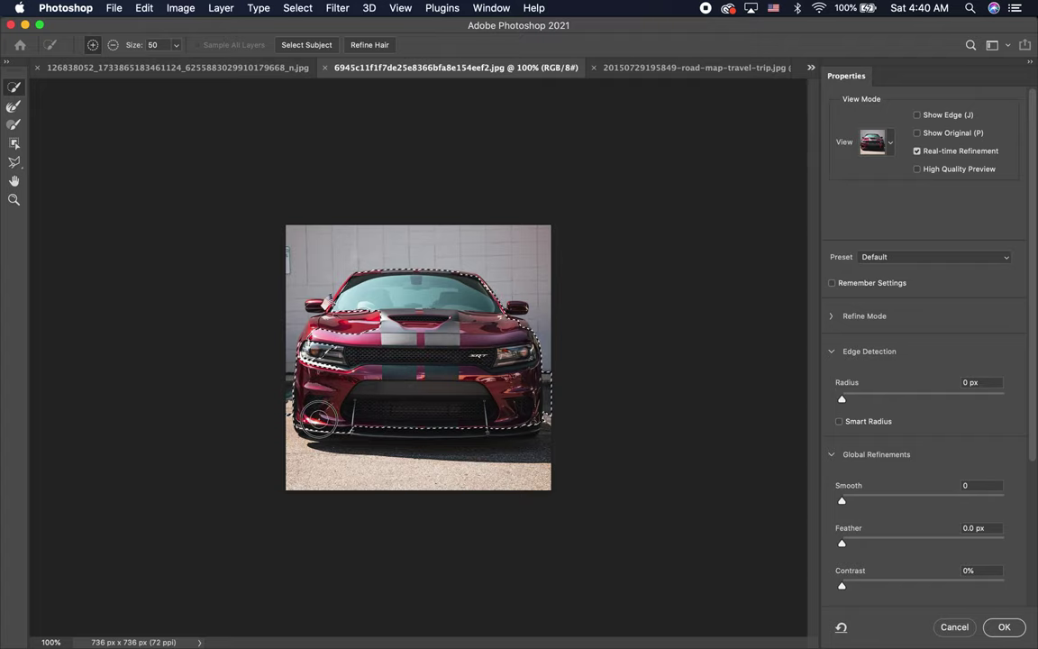
{"action": "left_click_drag", "start_coordinate": [326, 417], "coordinate": [394, 426]}
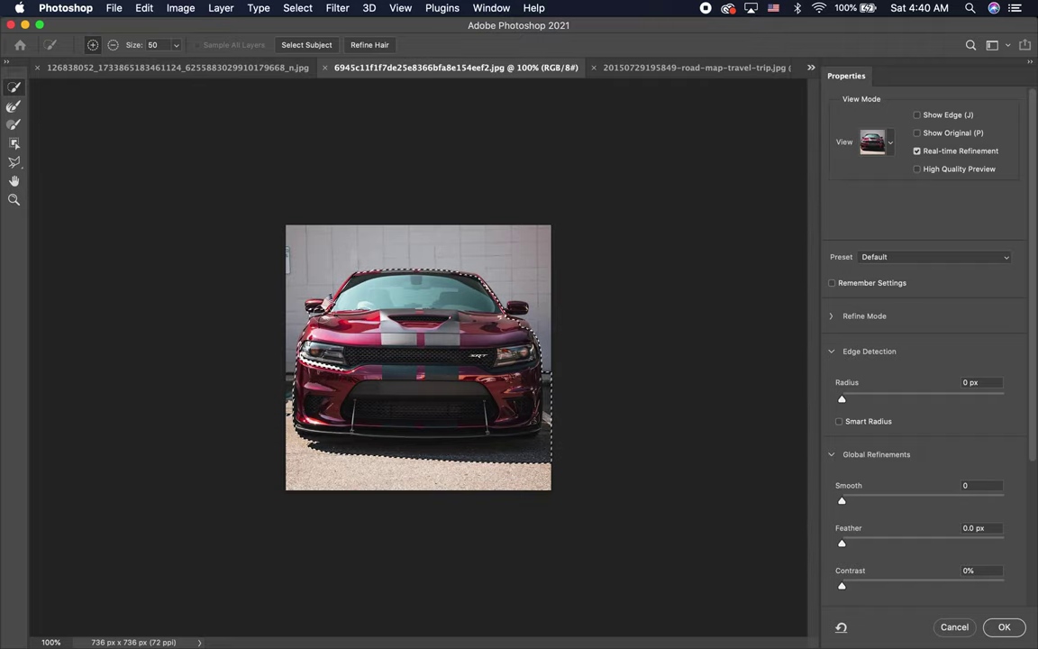
{"action": "key", "text": "super+equal"}
{"action": "key", "text": "super+equal"}
{"action": "key", "text": "super+equal"}
{"action": "scroll", "coordinate": [321, 319], "scroll_direction": "left", "scroll_amount": 5}
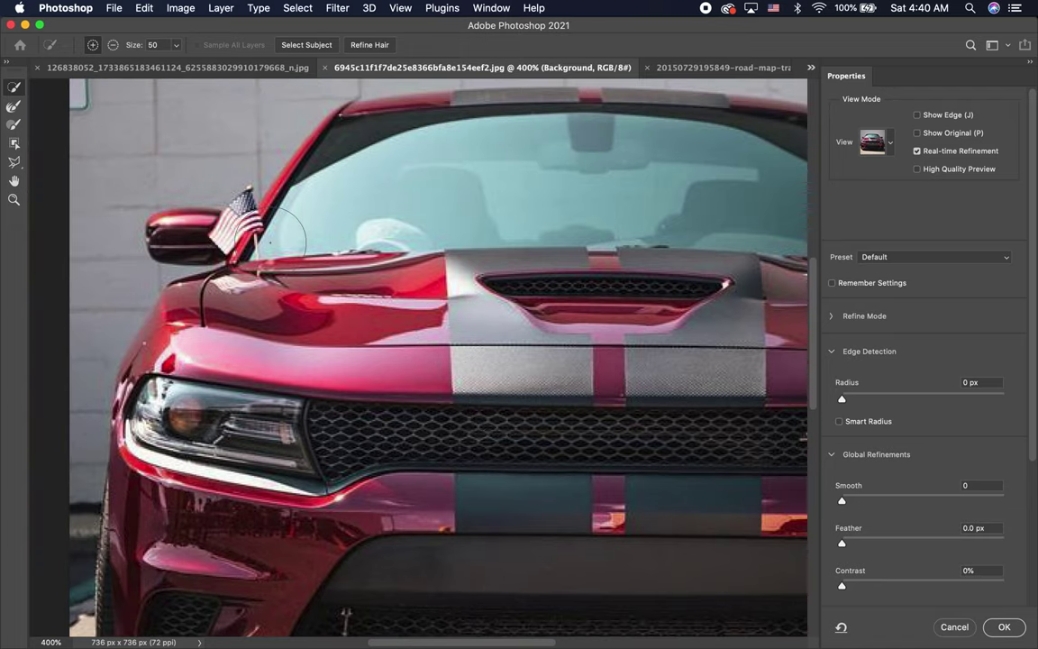
With a smaller brush, add both side mirrors, the flag and the fender edge to the selection.
{"action": "scroll", "coordinate": [288, 270], "scroll_direction": "left", "scroll_amount": 5}
{"action": "key", "text": "bracketleft"}
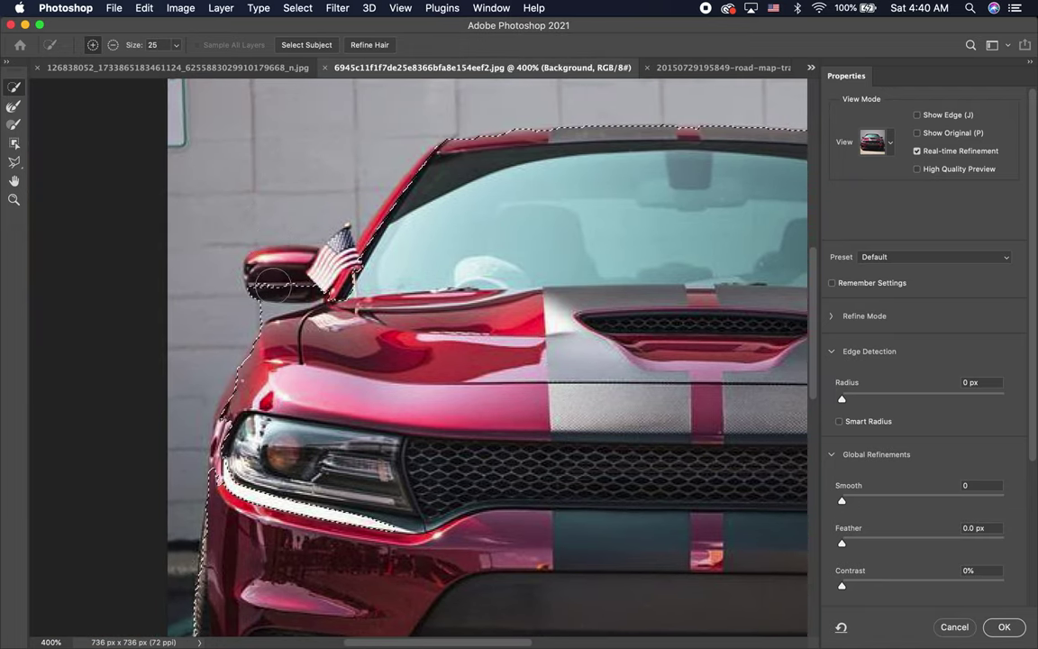
{"action": "mouse_move", "coordinate": [269, 242]}
{"action": "left_mouse_down"}
{"action": "mouse_move", "coordinate": [268, 271]}
{"action": "mouse_move", "coordinate": [288, 266]}
{"action": "left_mouse_up"}
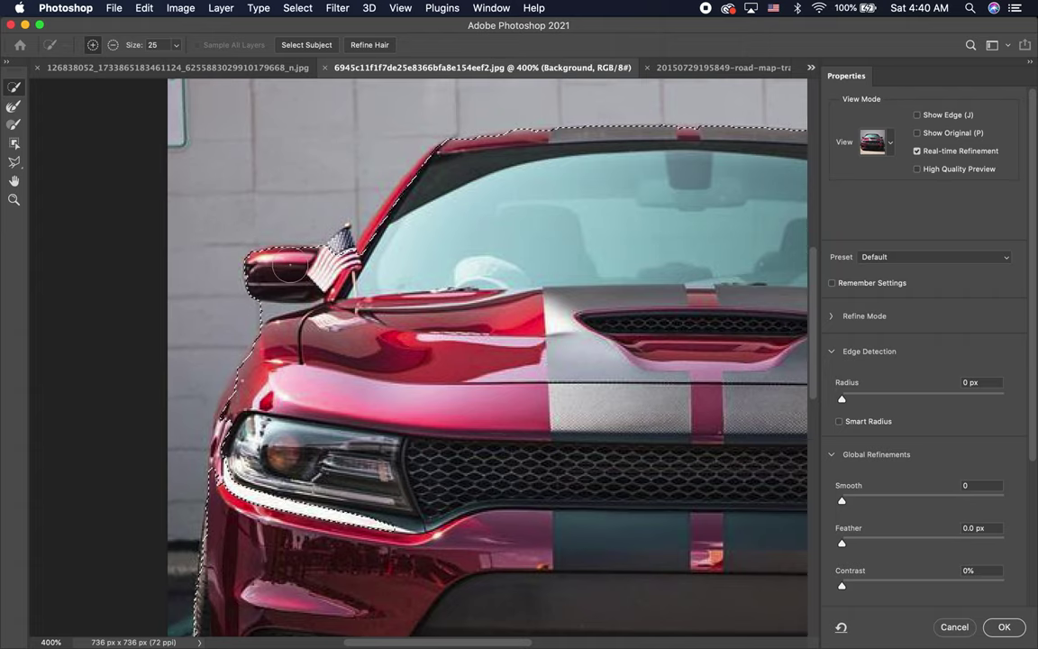
{"action": "mouse_move", "coordinate": [288, 266]}
{"action": "left_mouse_down"}
{"action": "mouse_move", "coordinate": [373, 260]}
{"action": "mouse_move", "coordinate": [429, 181]}
{"action": "mouse_move", "coordinate": [418, 189]}
{"action": "mouse_move", "coordinate": [472, 155]}
{"action": "mouse_move", "coordinate": [542, 146]}
{"action": "left_mouse_up"}
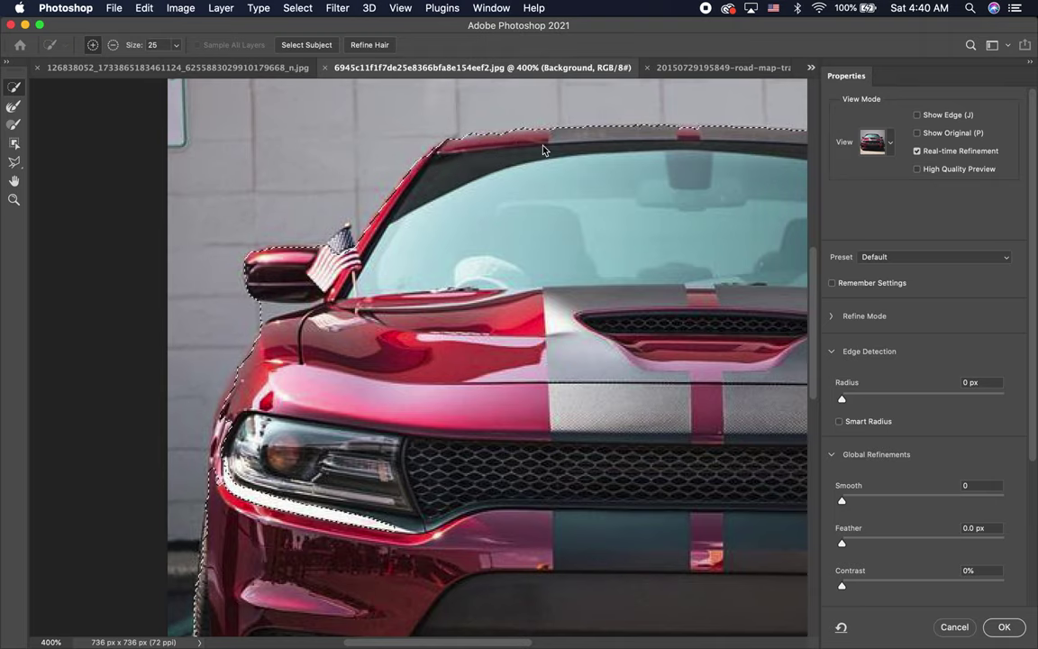
{"action": "scroll", "coordinate": [665, 216], "scroll_direction": "right", "scroll_amount": 5}
{"action": "scroll", "coordinate": [665, 215], "scroll_direction": "down", "scroll_amount": 1}
{"action": "scroll", "coordinate": [786, 230], "scroll_direction": "right", "scroll_amount": 5}
{"action": "scroll", "coordinate": [787, 230], "scroll_direction": "down", "scroll_amount": 1}
{"action": "mouse_move", "coordinate": [494, 210]}
{"action": "left_mouse_down"}
{"action": "mouse_move", "coordinate": [567, 243]}
{"action": "mouse_move", "coordinate": [510, 232]}
{"action": "left_mouse_up"}
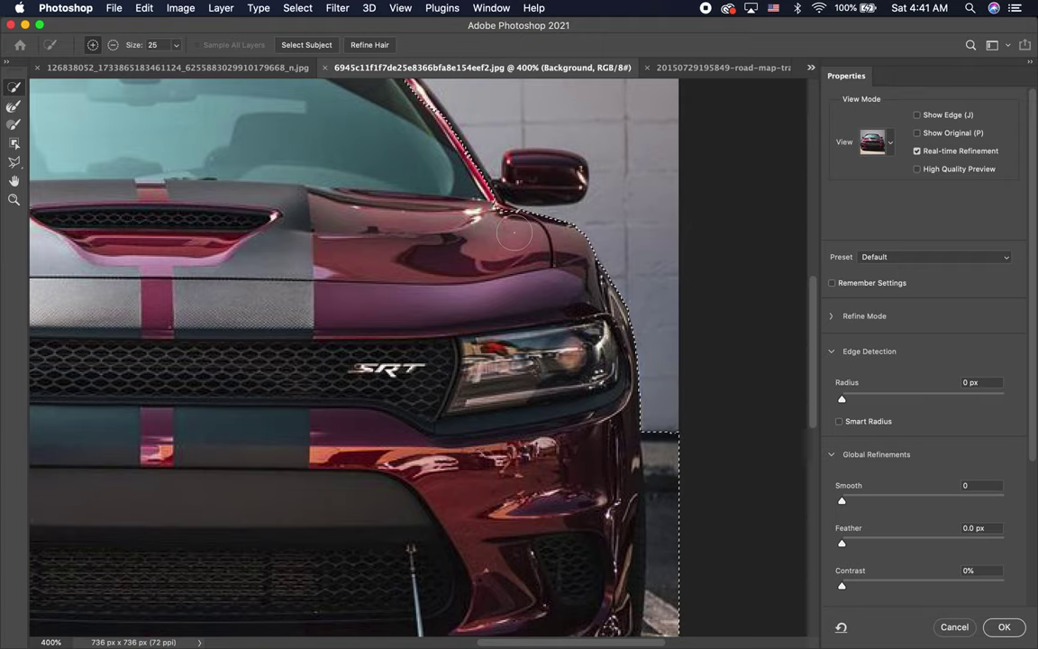
{"action": "left_click_drag", "start_coordinate": [513, 167], "coordinate": [567, 173]}
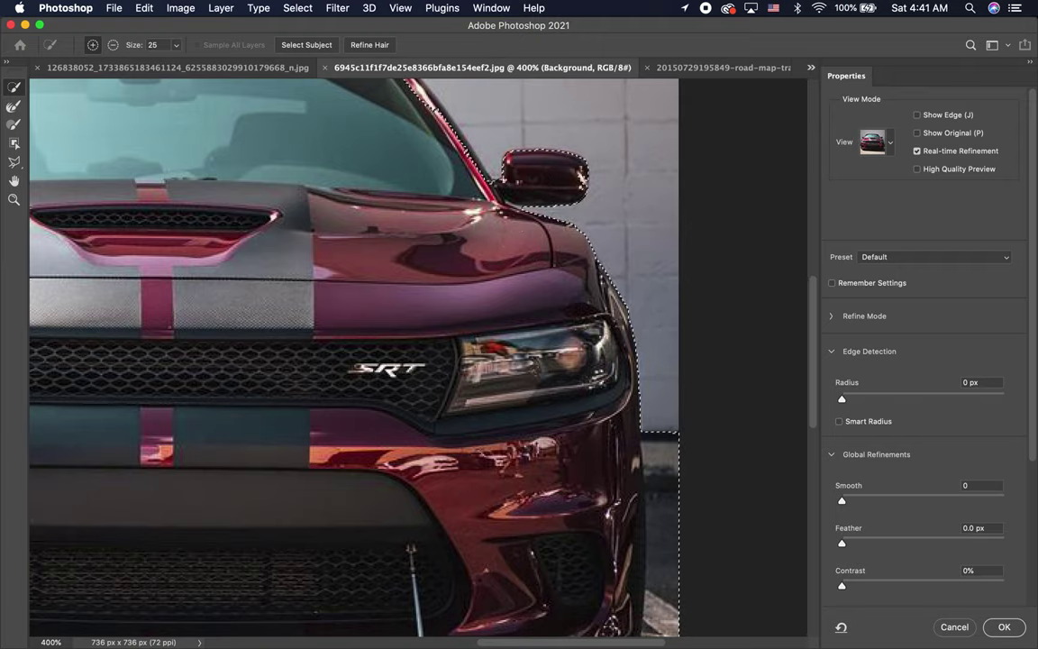
{"action": "key", "text": "super+minus"}
{"action": "scroll", "coordinate": [474, 365], "scroll_direction": "right", "scroll_amount": 3}
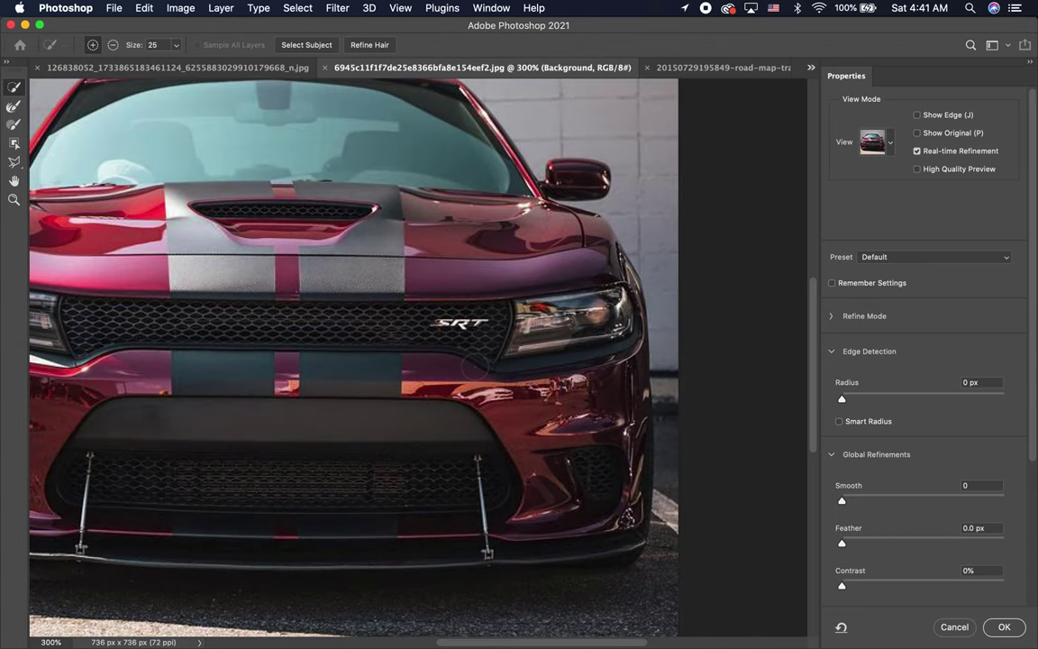
Subtract the road below the bumper and the strip beside the car, then output a masked copy.
{"action": "left_click", "coordinate": [113, 44]}
{"action": "mouse_move", "coordinate": [493, 598]}
{"action": "left_mouse_down"}
{"action": "mouse_move", "coordinate": [597, 602]}
{"action": "mouse_move", "coordinate": [685, 423]}
{"action": "left_mouse_up"}
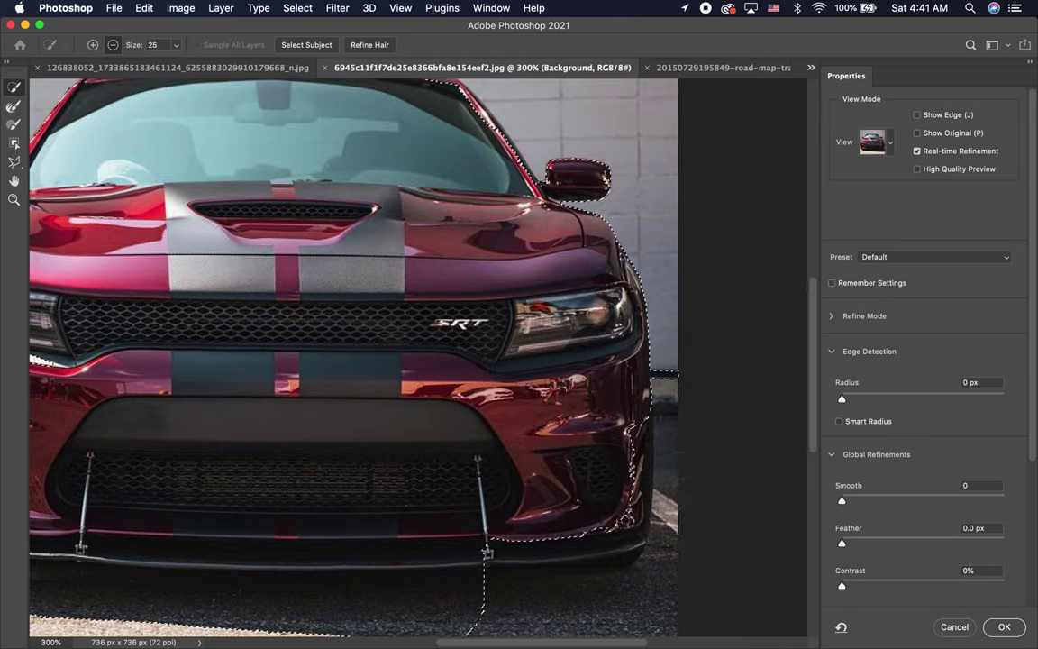
{"action": "left_click_drag", "start_coordinate": [690, 369], "coordinate": [677, 366]}
{"action": "left_click_drag", "start_coordinate": [487, 602], "coordinate": [210, 610]}
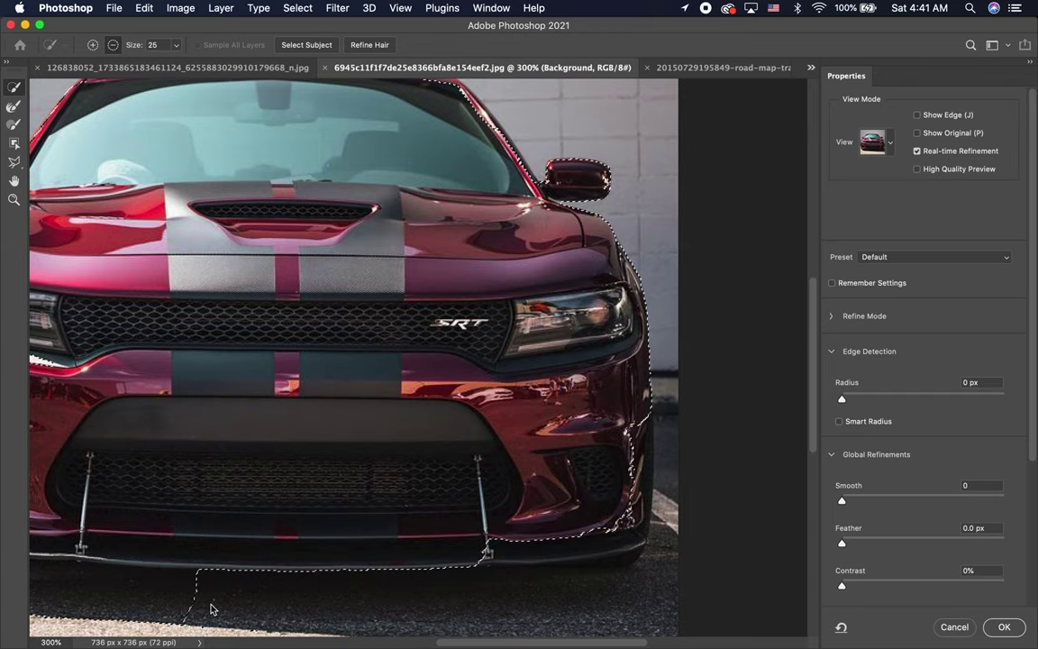
{"action": "scroll", "coordinate": [211, 609], "scroll_direction": "left", "scroll_amount": 5}
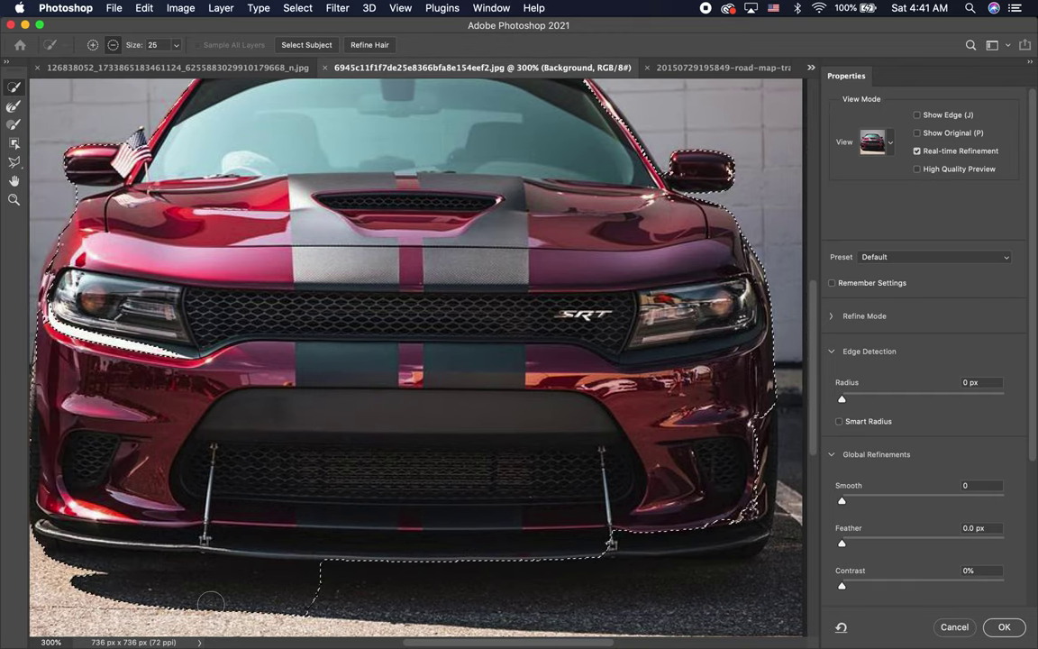
{"action": "scroll", "coordinate": [210, 603], "scroll_direction": "left", "scroll_amount": 5}
{"action": "mouse_move", "coordinate": [443, 571]}
{"action": "left_mouse_down"}
{"action": "mouse_move", "coordinate": [198, 544]}
{"action": "mouse_move", "coordinate": [335, 552]}
{"action": "left_mouse_up"}
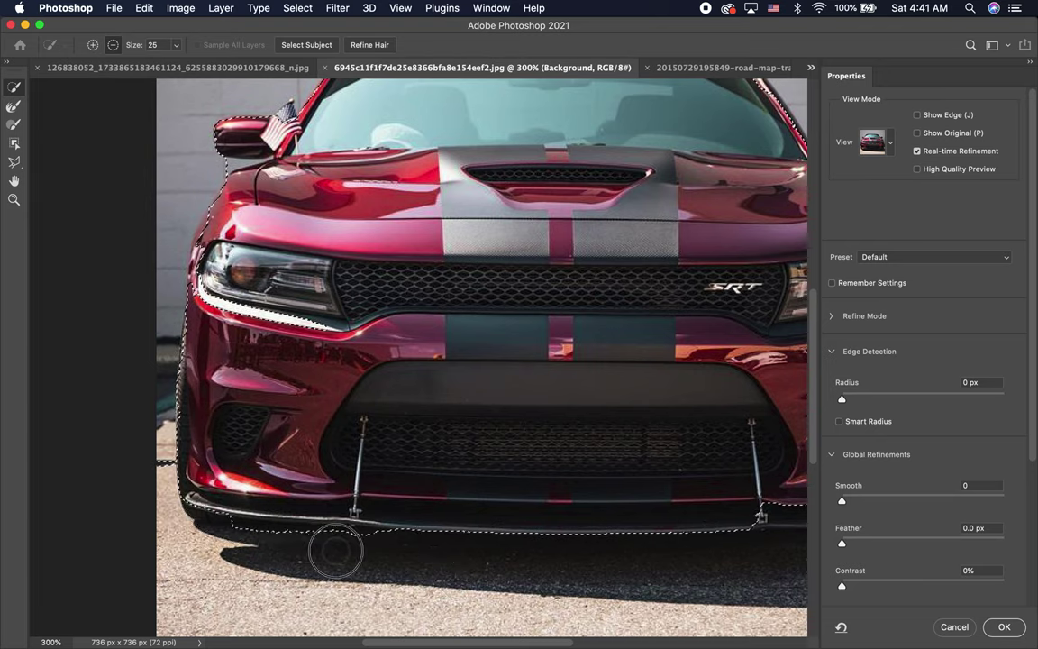
{"action": "left_click", "coordinate": [1002, 628]}
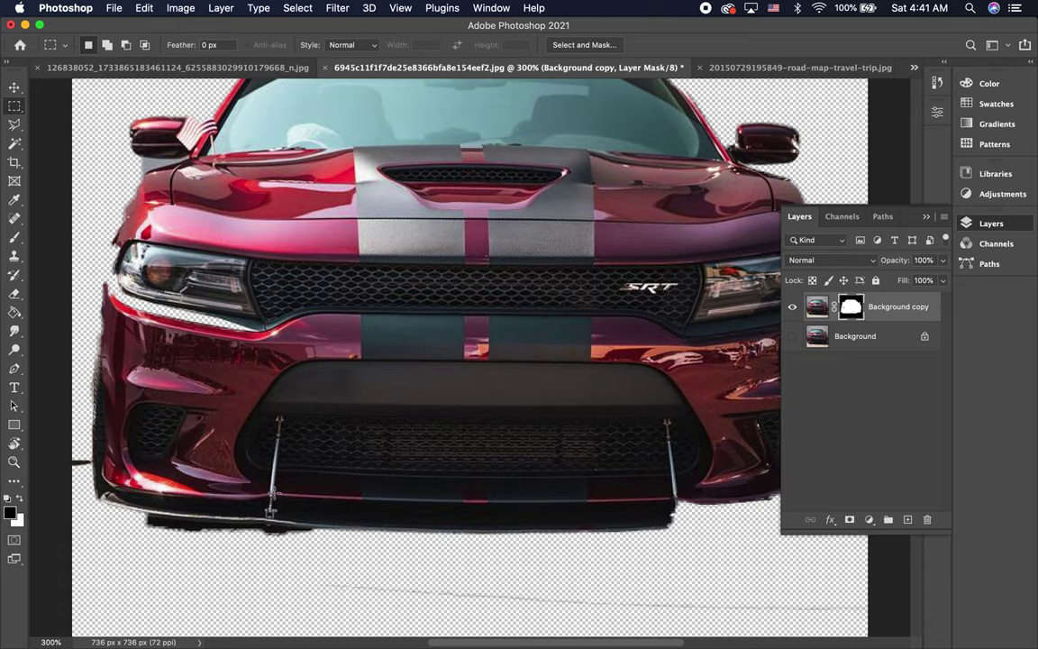
Paint black on the mask with a 52 px hard round brush over the bottom grey line.
{"action": "key", "text": "b"}
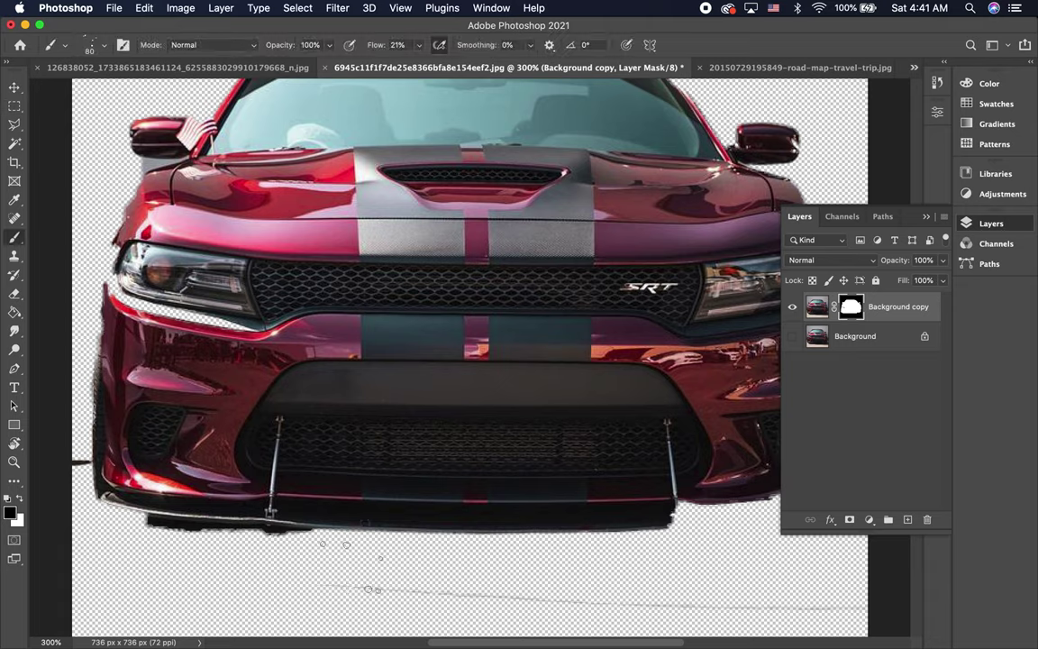
{"action": "left_click", "coordinate": [105, 45]}
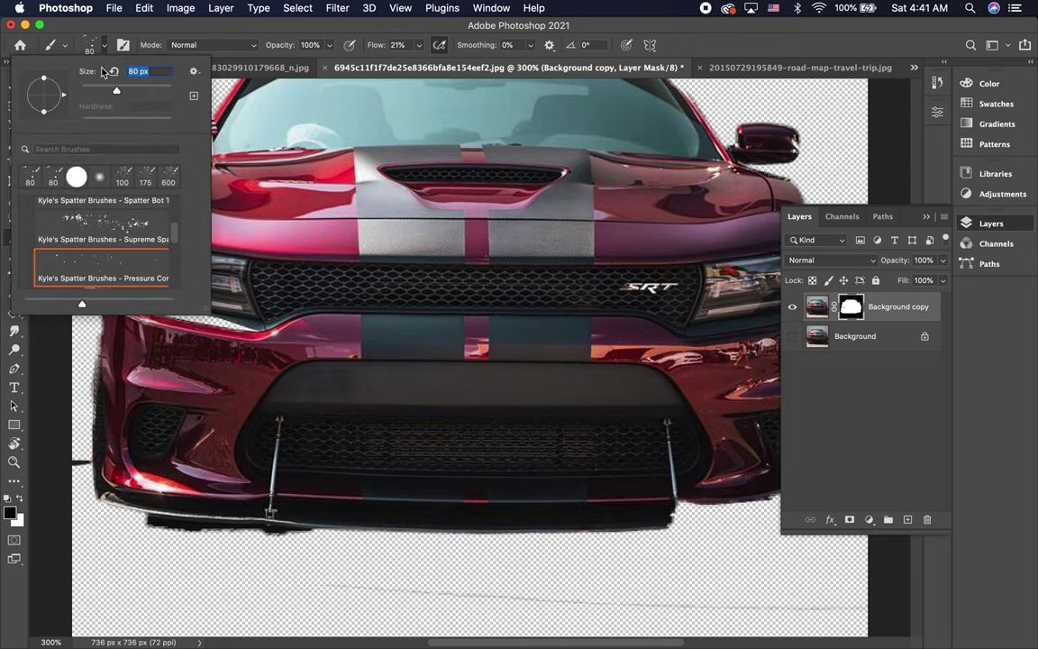
{"action": "left_click", "coordinate": [79, 180]}
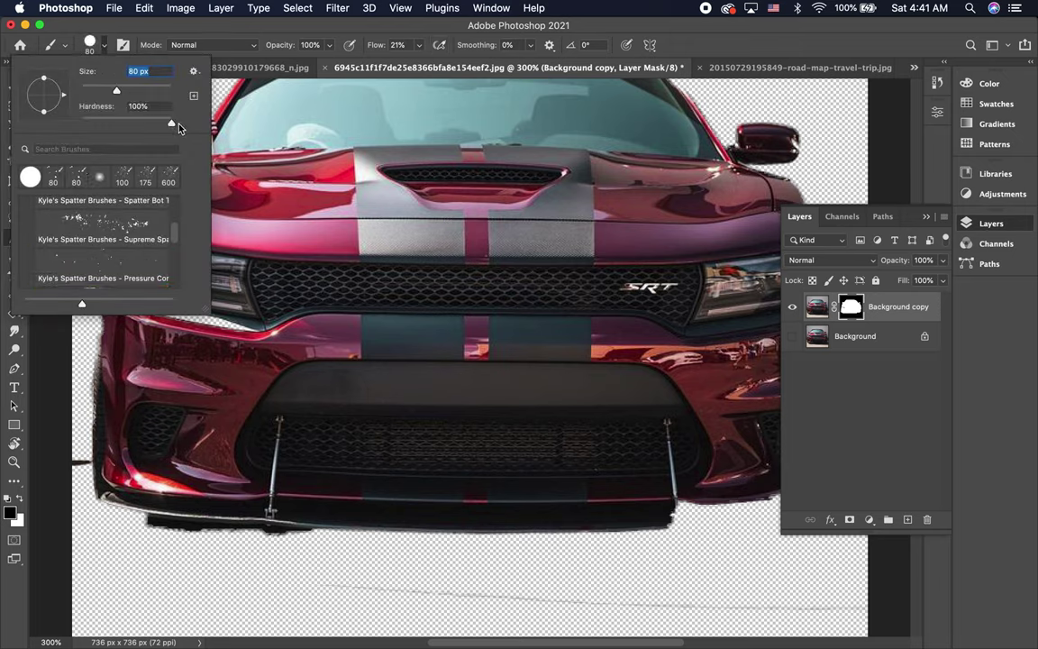
{"action": "left_click_drag", "start_coordinate": [113, 93], "coordinate": [104, 94]}
{"action": "left_click", "coordinate": [249, 581]}
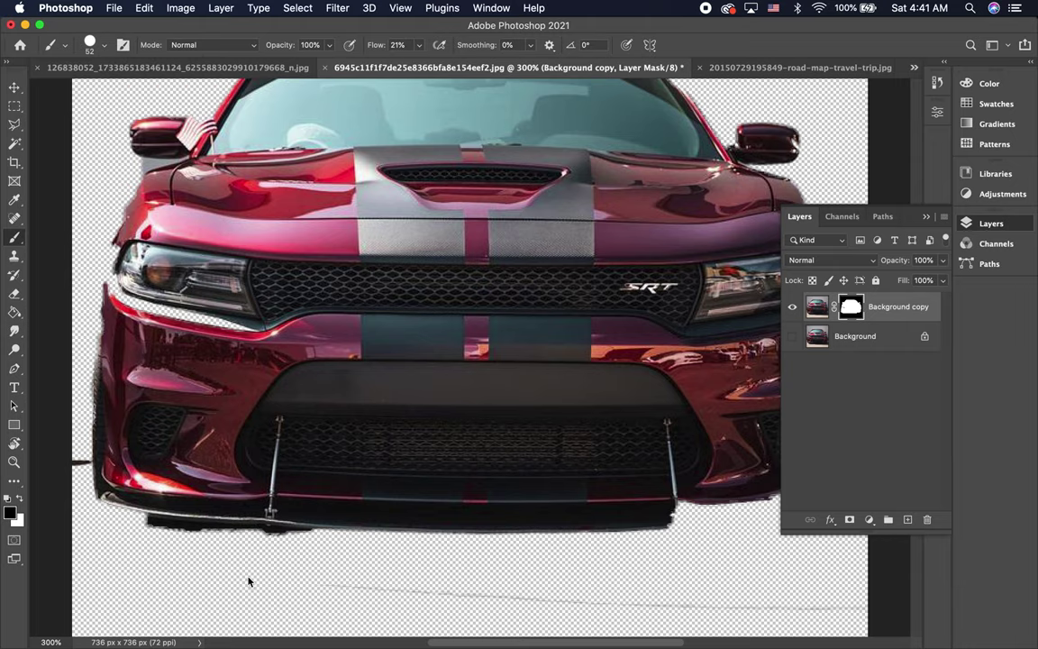
{"action": "left_click_drag", "start_coordinate": [253, 577], "coordinate": [577, 594]}
Raise brush Flow to 100% and mask out the rest of the grey line.
{"action": "left_click", "coordinate": [418, 45]}
{"action": "left_click_drag", "start_coordinate": [418, 64], "coordinate": [501, 82]}
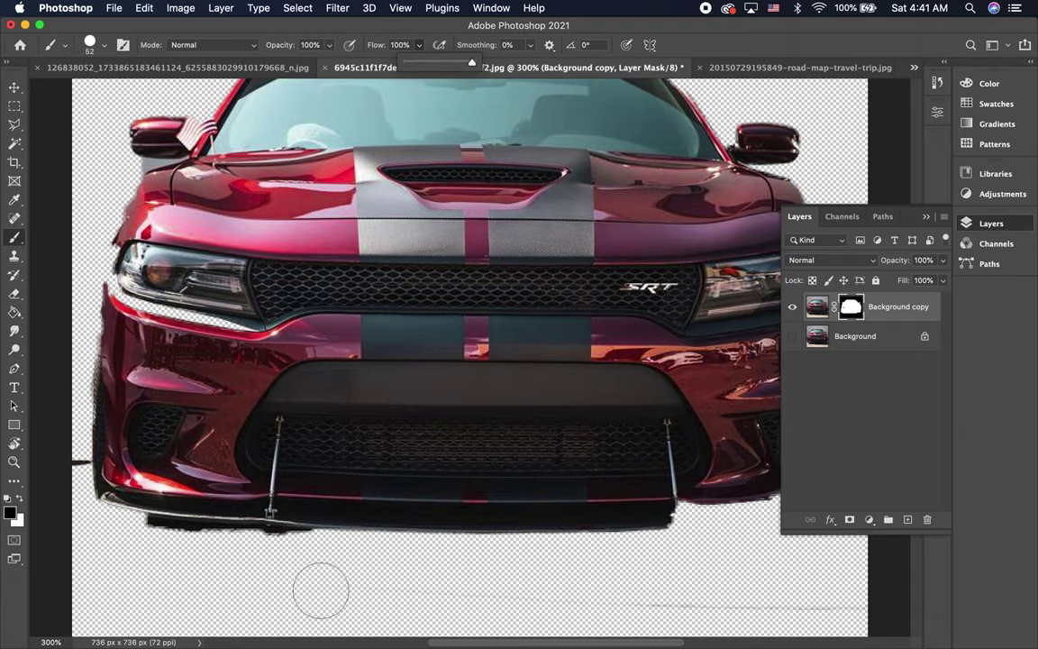
{"action": "left_click", "coordinate": [323, 589]}
{"action": "mouse_move", "coordinate": [398, 591]}
{"action": "left_mouse_down"}
{"action": "mouse_move", "coordinate": [732, 611]}
{"action": "mouse_move", "coordinate": [823, 600]}
{"action": "left_mouse_up"}
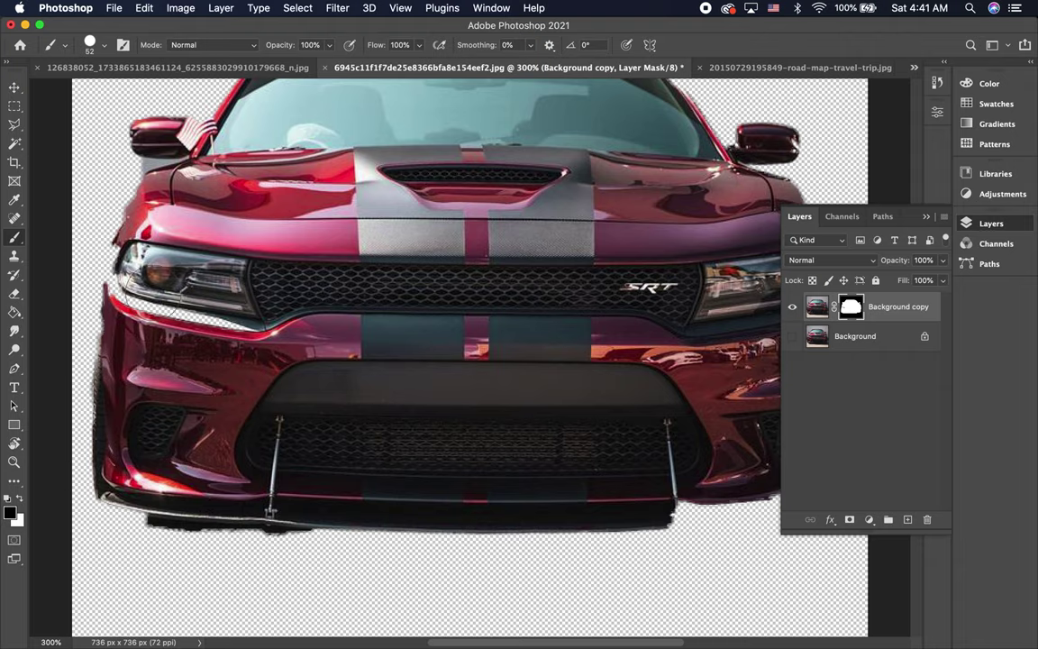
{"action": "scroll", "coordinate": [138, 263], "scroll_direction": "down", "scroll_amount": 5}
{"action": "scroll", "coordinate": [158, 290], "scroll_direction": "right", "scroll_amount": 8}
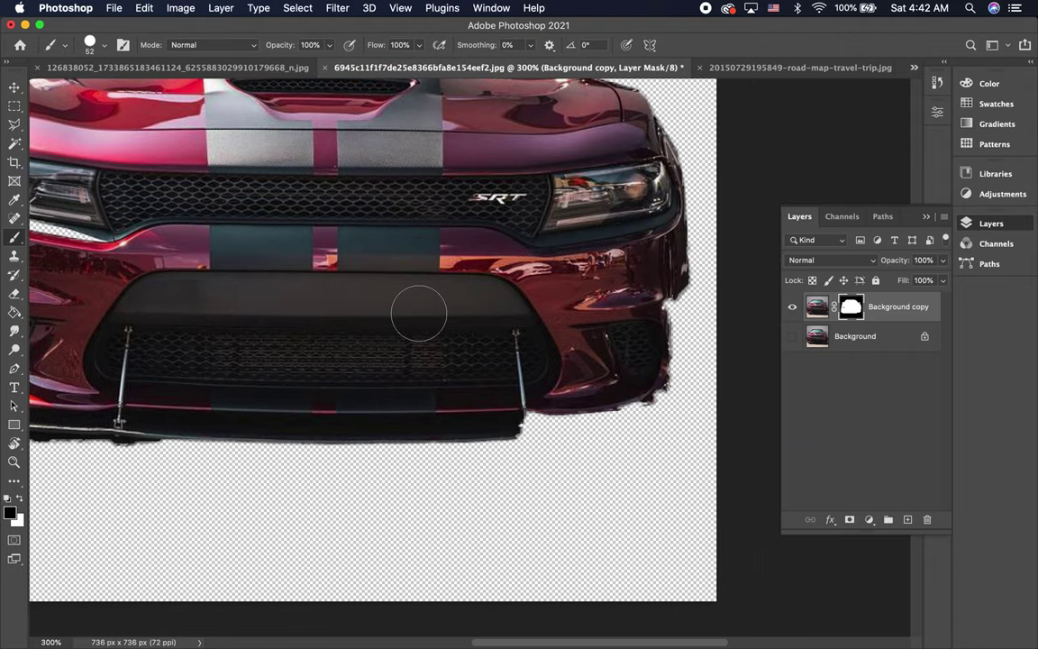
Paint white on the mask to restore the bumper corners, left fender and roof edge.
{"action": "key", "text": "x"}
{"action": "mouse_move", "coordinate": [662, 261]}
{"action": "left_mouse_down"}
{"action": "mouse_move", "coordinate": [660, 402]}
{"action": "mouse_move", "coordinate": [502, 431]}
{"action": "mouse_move", "coordinate": [248, 438]}
{"action": "mouse_move", "coordinate": [190, 423]}
{"action": "mouse_move", "coordinate": [220, 438]}
{"action": "mouse_move", "coordinate": [89, 434]}
{"action": "left_mouse_up"}
{"action": "scroll", "coordinate": [91, 429], "scroll_direction": "left", "scroll_amount": 5}
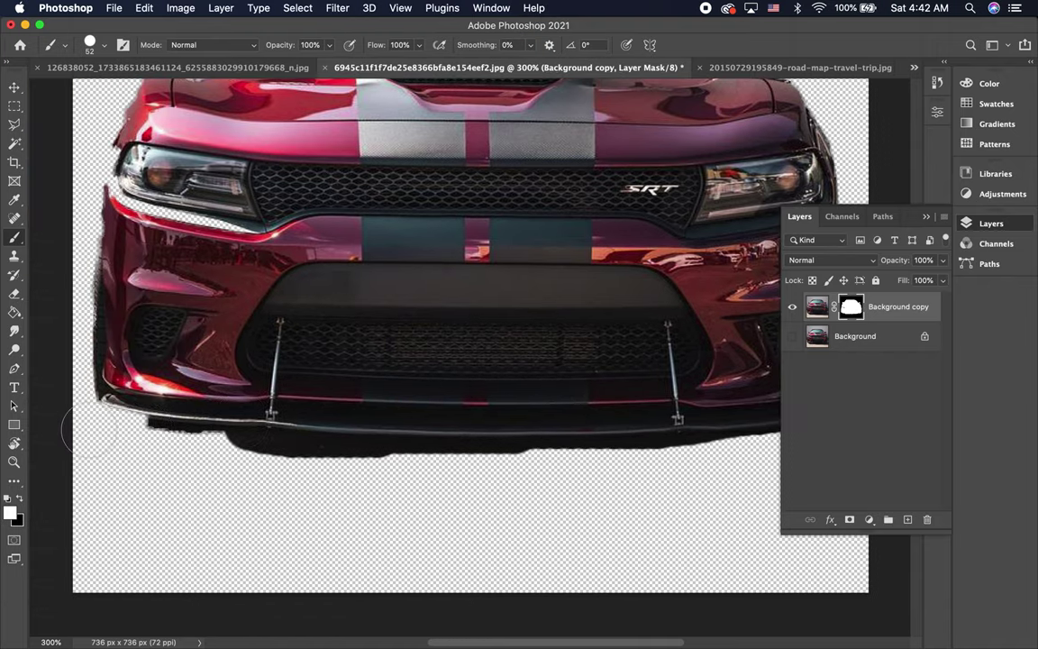
{"action": "mouse_move", "coordinate": [238, 433]}
{"action": "left_mouse_down"}
{"action": "mouse_move", "coordinate": [93, 429]}
{"action": "mouse_move", "coordinate": [127, 370]}
{"action": "mouse_move", "coordinate": [117, 374]}
{"action": "mouse_move", "coordinate": [115, 270]}
{"action": "mouse_move", "coordinate": [127, 301]}
{"action": "mouse_move", "coordinate": [127, 198]}
{"action": "mouse_move", "coordinate": [112, 198]}
{"action": "mouse_move", "coordinate": [104, 174]}
{"action": "mouse_move", "coordinate": [135, 117]}
{"action": "left_mouse_up"}
{"action": "right_click", "coordinate": [143, 174]}
{"action": "key", "text": "Return"}
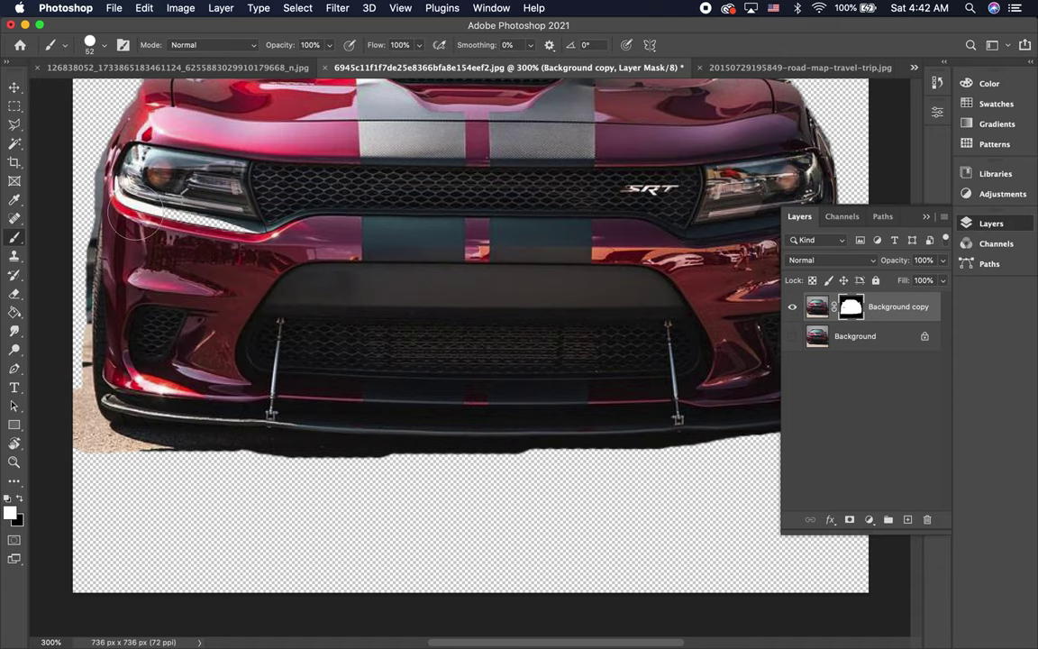
{"action": "scroll", "coordinate": [160, 172], "scroll_direction": "up", "scroll_amount": 5}
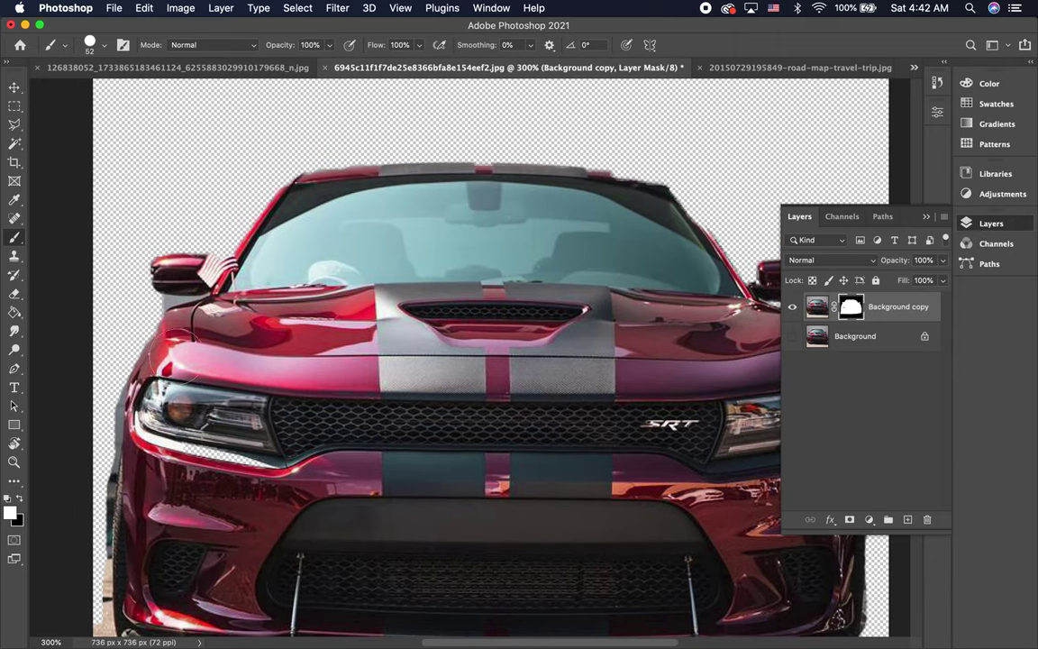
{"action": "mouse_move", "coordinate": [149, 361]}
{"action": "left_mouse_down"}
{"action": "mouse_move", "coordinate": [180, 311]}
{"action": "mouse_move", "coordinate": [153, 279]}
{"action": "mouse_move", "coordinate": [196, 326]}
{"action": "left_mouse_up"}
{"action": "mouse_move", "coordinate": [280, 185]}
{"action": "left_mouse_down"}
{"action": "mouse_move", "coordinate": [394, 163]}
{"action": "mouse_move", "coordinate": [452, 185]}
{"action": "mouse_move", "coordinate": [500, 167]}
{"action": "mouse_move", "coordinate": [595, 194]}
{"action": "mouse_move", "coordinate": [610, 194]}
{"action": "mouse_move", "coordinate": [598, 174]}
{"action": "mouse_move", "coordinate": [665, 181]}
{"action": "mouse_move", "coordinate": [708, 268]}
{"action": "left_mouse_up"}
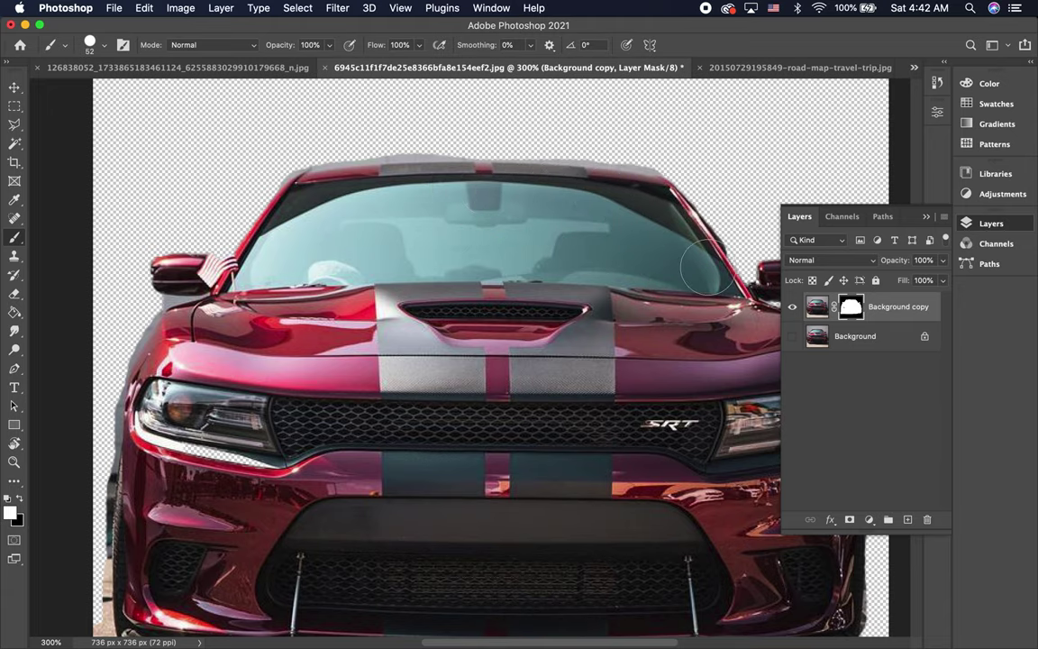
Paint back the pillar edge beside the mirror and the bumper's hidden right corner.
{"action": "scroll", "coordinate": [708, 268], "scroll_direction": "right", "scroll_amount": 5}
{"action": "scroll", "coordinate": [712, 264], "scroll_direction": "right", "scroll_amount": 5}
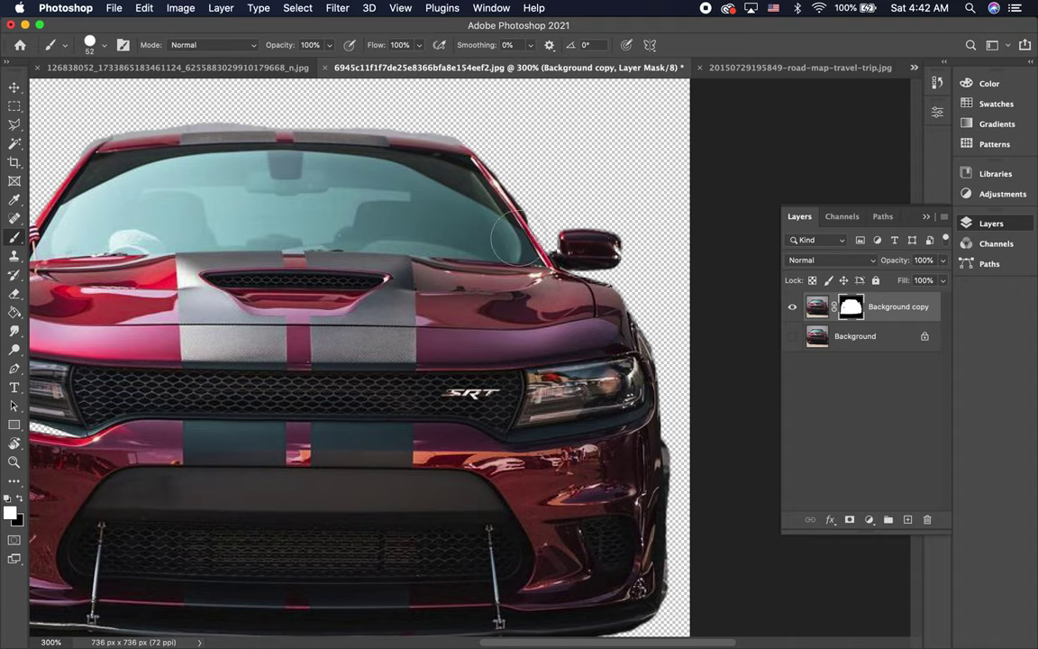
{"action": "mouse_move", "coordinate": [504, 234]}
{"action": "left_mouse_down"}
{"action": "mouse_move", "coordinate": [528, 204]}
{"action": "mouse_move", "coordinate": [544, 347]}
{"action": "mouse_move", "coordinate": [579, 340]}
{"action": "left_mouse_up"}
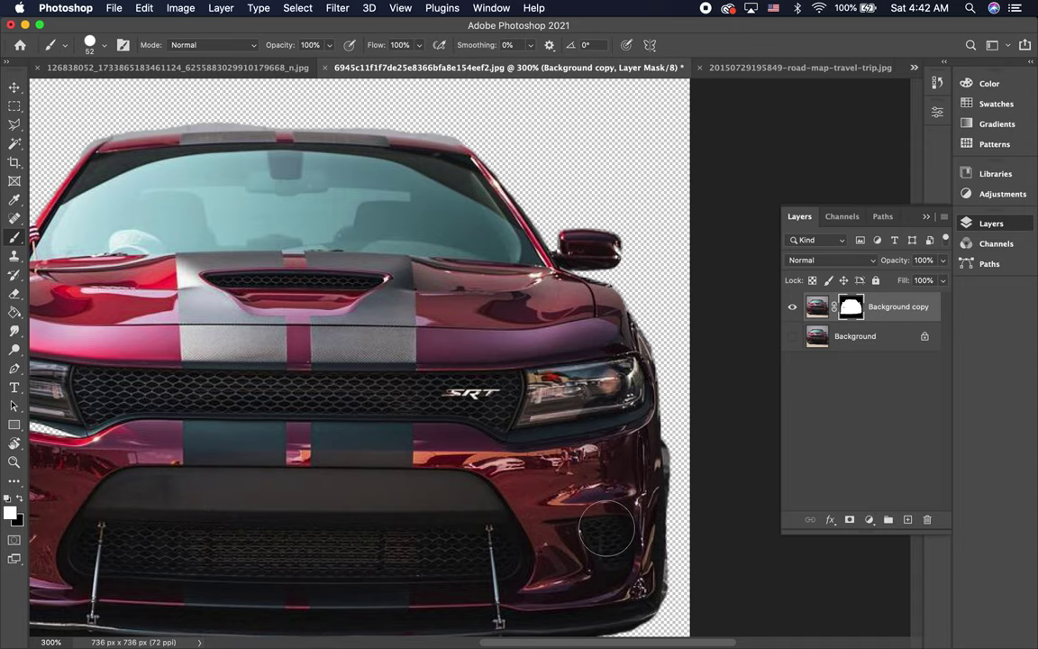
{"action": "scroll", "coordinate": [599, 518], "scroll_direction": "down", "scroll_amount": 3}
{"action": "scroll", "coordinate": [609, 528], "scroll_direction": "down", "scroll_amount": 2}
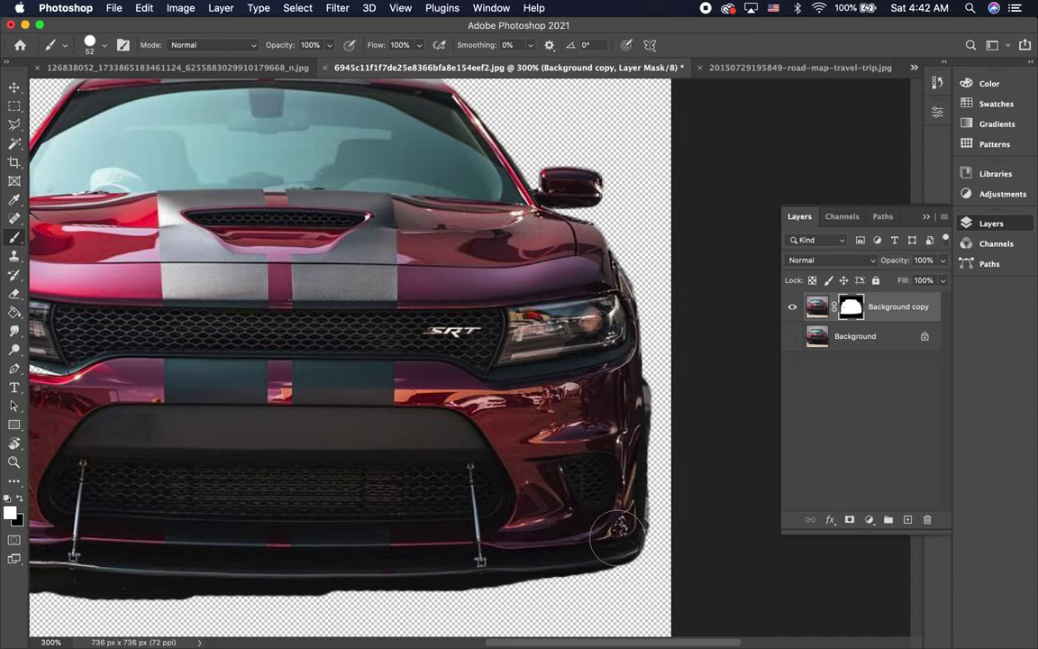
{"action": "key", "text": "bracketright"}
{"action": "key", "text": "bracketright"}
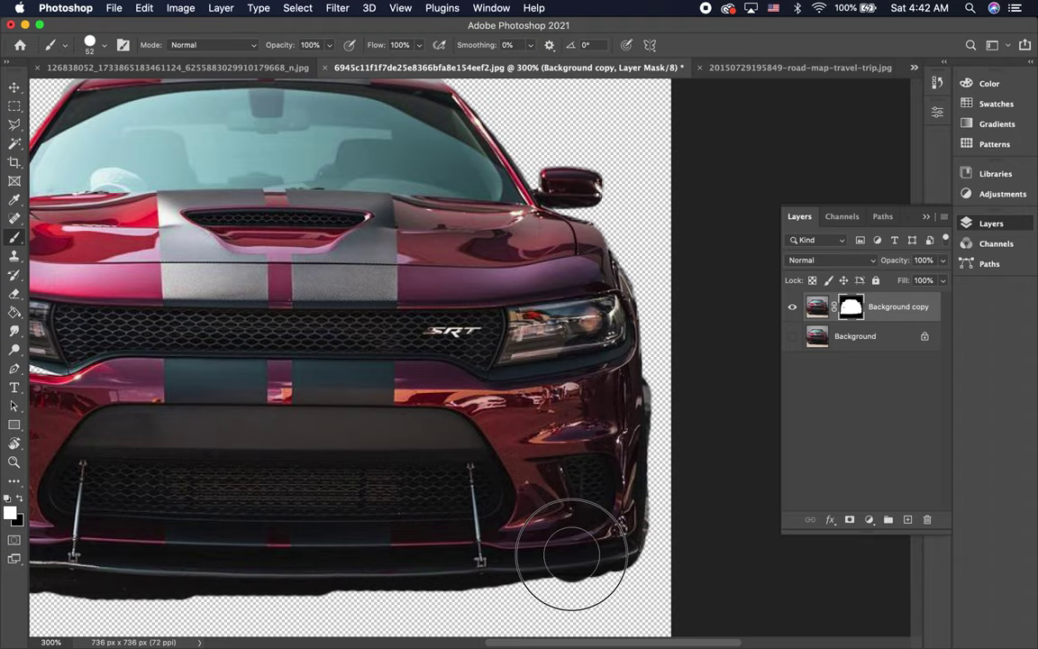
{"action": "key", "text": "bracketright"}
{"action": "key", "text": "bracketright"}
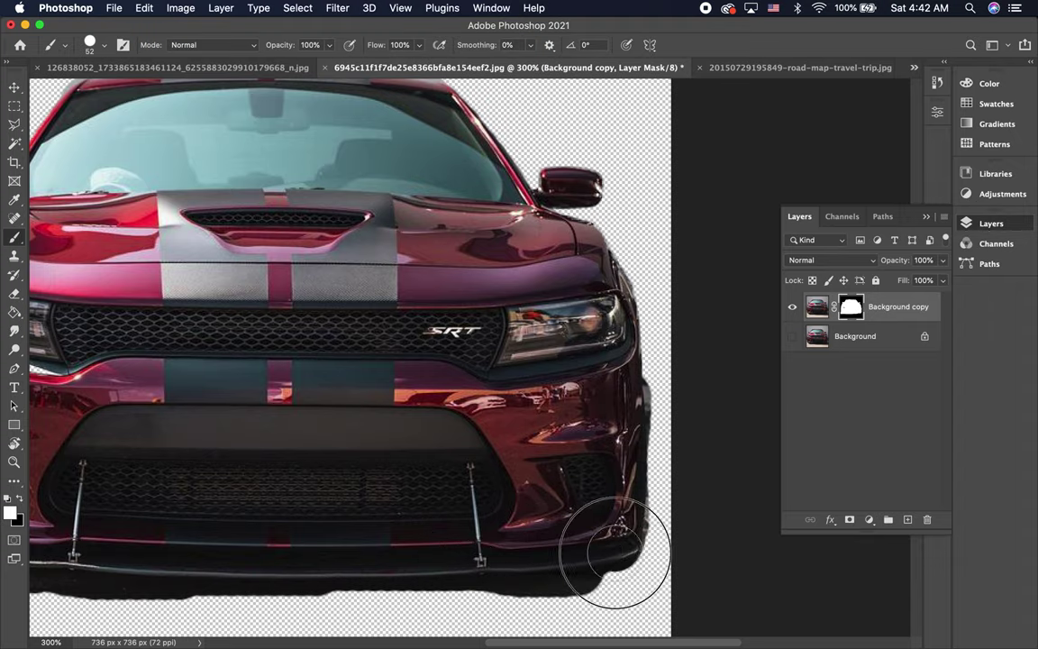
{"action": "left_click_drag", "start_coordinate": [626, 556], "coordinate": [637, 544]}
{"action": "key", "text": "bracketleft"}
{"action": "key", "text": "bracketleft"}
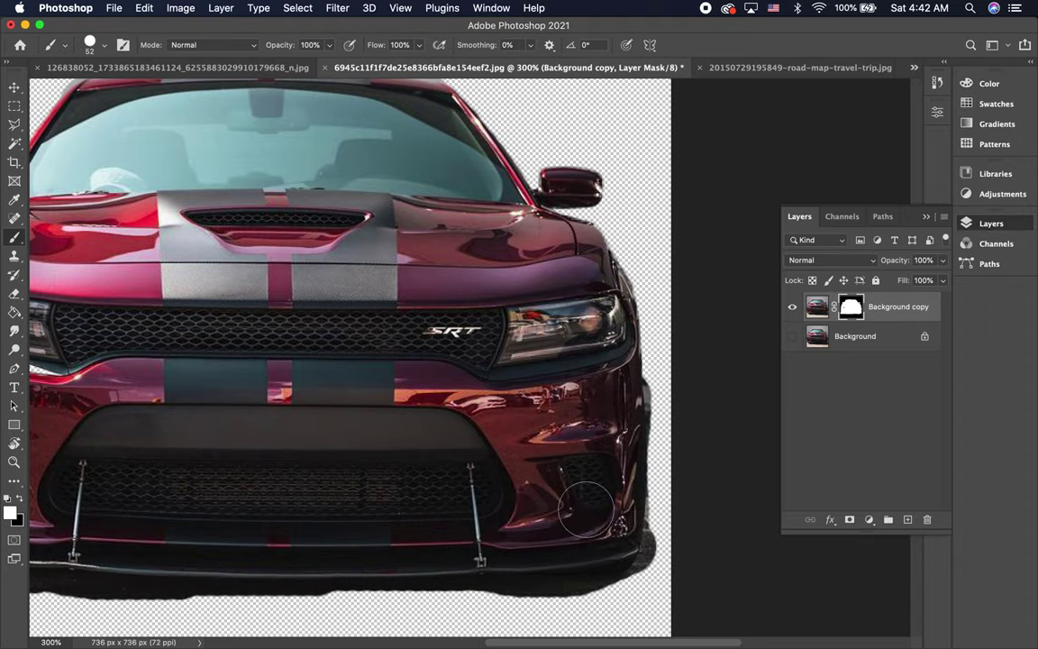
{"action": "scroll", "coordinate": [592, 517], "scroll_direction": "up", "scroll_amount": 5}
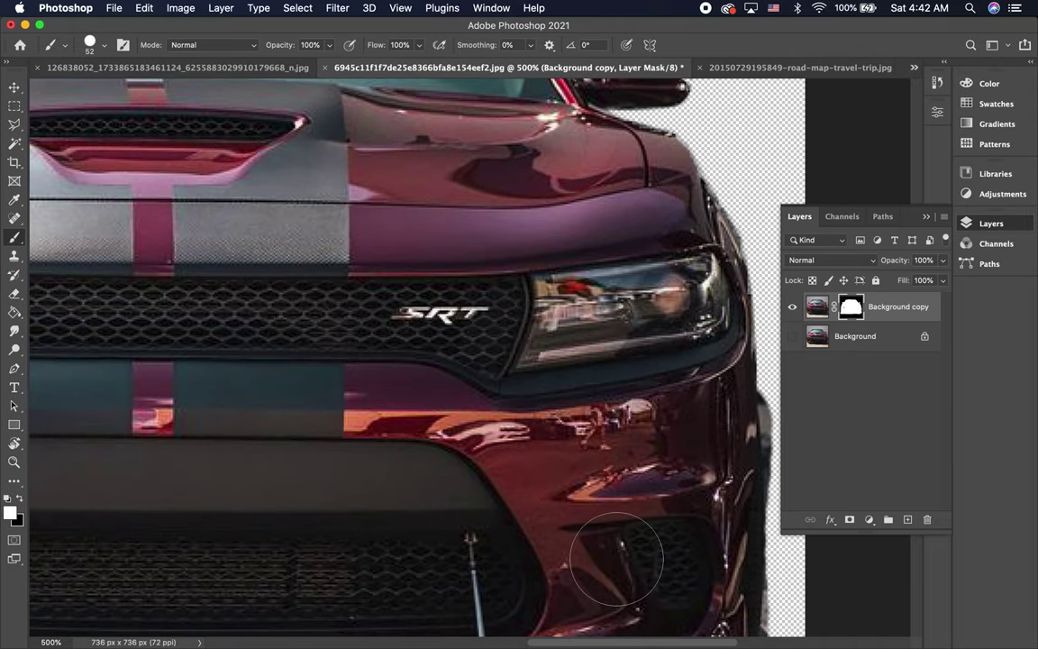
{"action": "scroll", "coordinate": [577, 505], "scroll_direction": "down", "scroll_amount": 3}
{"action": "scroll", "coordinate": [616, 556], "scroll_direction": "down", "scroll_amount": 3}
{"action": "scroll", "coordinate": [616, 556], "scroll_direction": "right", "scroll_amount": 3}
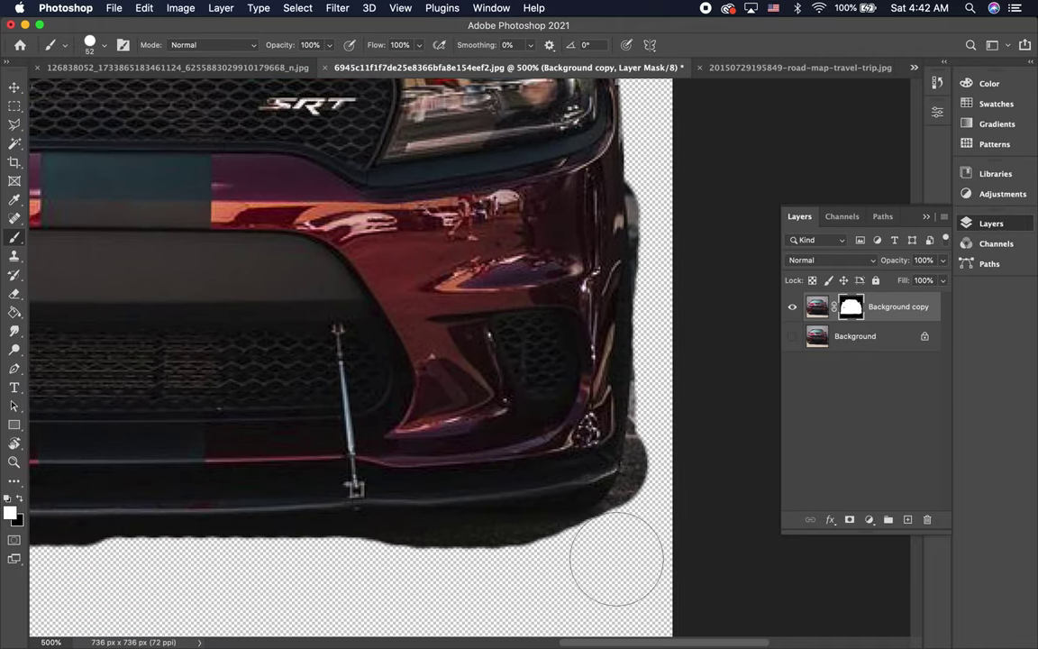
{"action": "left_click", "coordinate": [15, 125]}
With the Polygonal Lasso, trace points along the bumper's bottom edge to its left end.
{"action": "left_click_drag", "start_coordinate": [14, 125], "coordinate": [77, 145]}
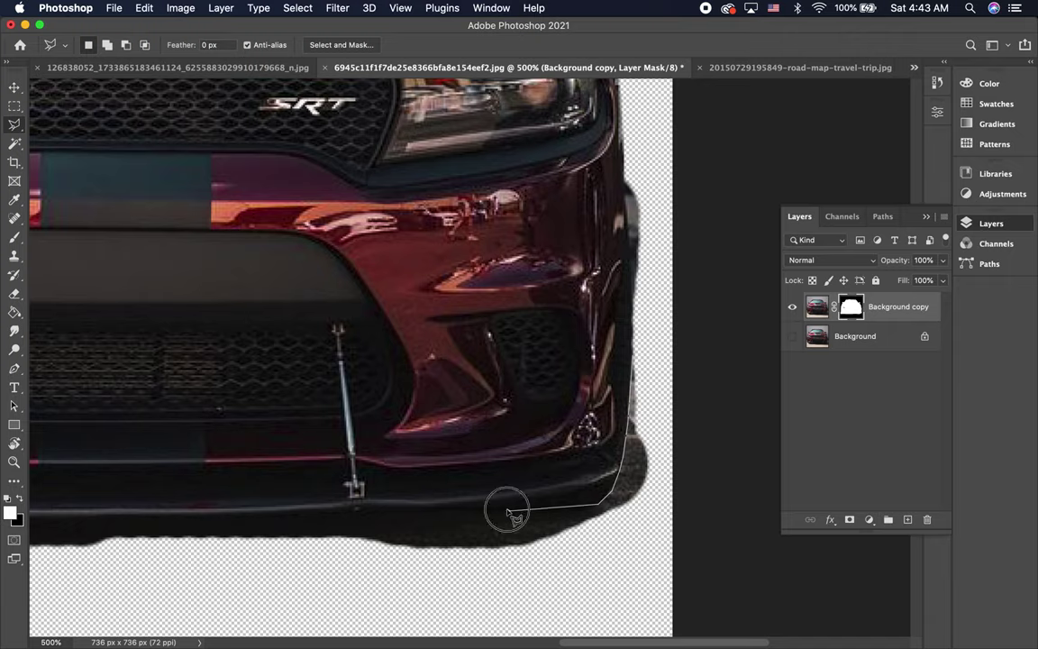
{"action": "left_click", "coordinate": [439, 519]}
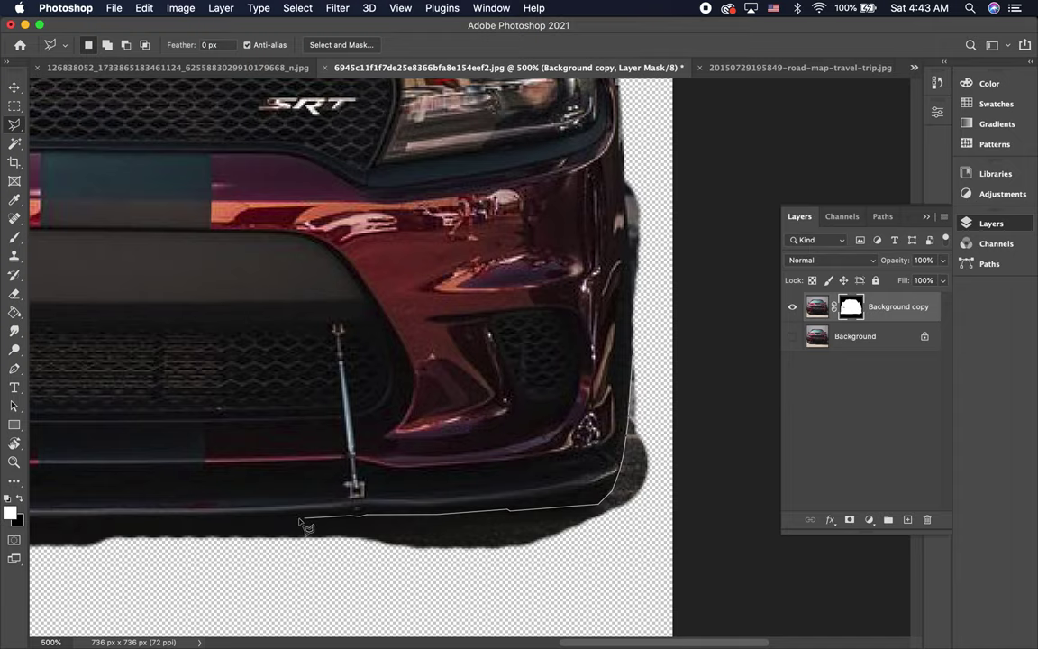
{"action": "scroll", "coordinate": [304, 527], "scroll_direction": "left", "scroll_amount": 3}
{"action": "scroll", "coordinate": [304, 527], "scroll_direction": "left", "scroll_amount": 1}
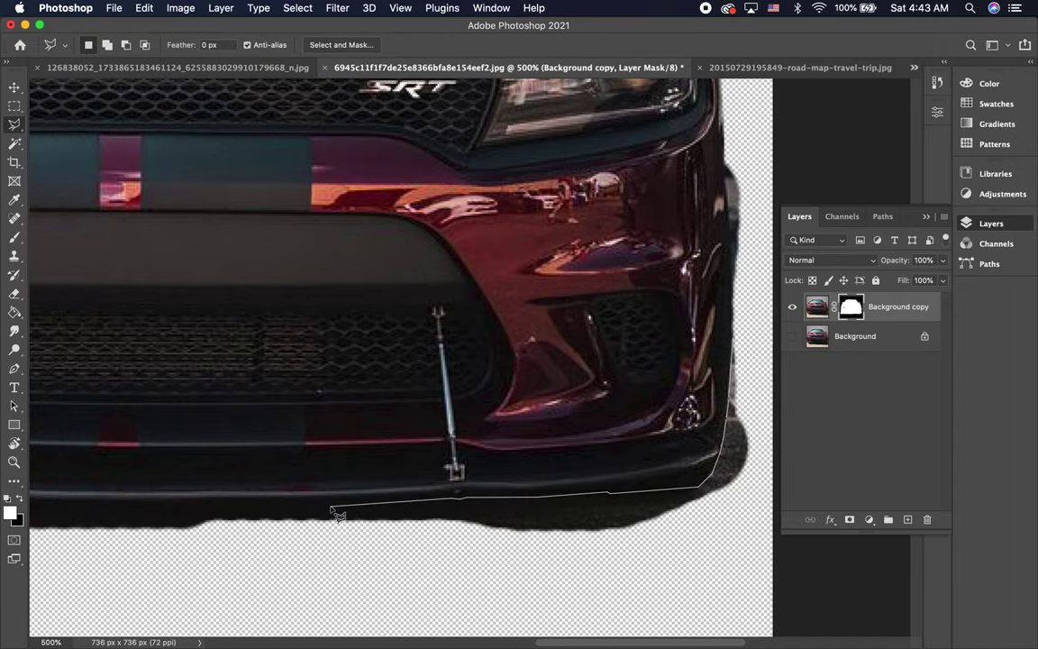
{"action": "scroll", "coordinate": [315, 523], "scroll_direction": "left", "scroll_amount": 4}
{"action": "scroll", "coordinate": [338, 510], "scroll_direction": "left", "scroll_amount": 1}
{"action": "scroll", "coordinate": [338, 511], "scroll_direction": "left", "scroll_amount": 1}
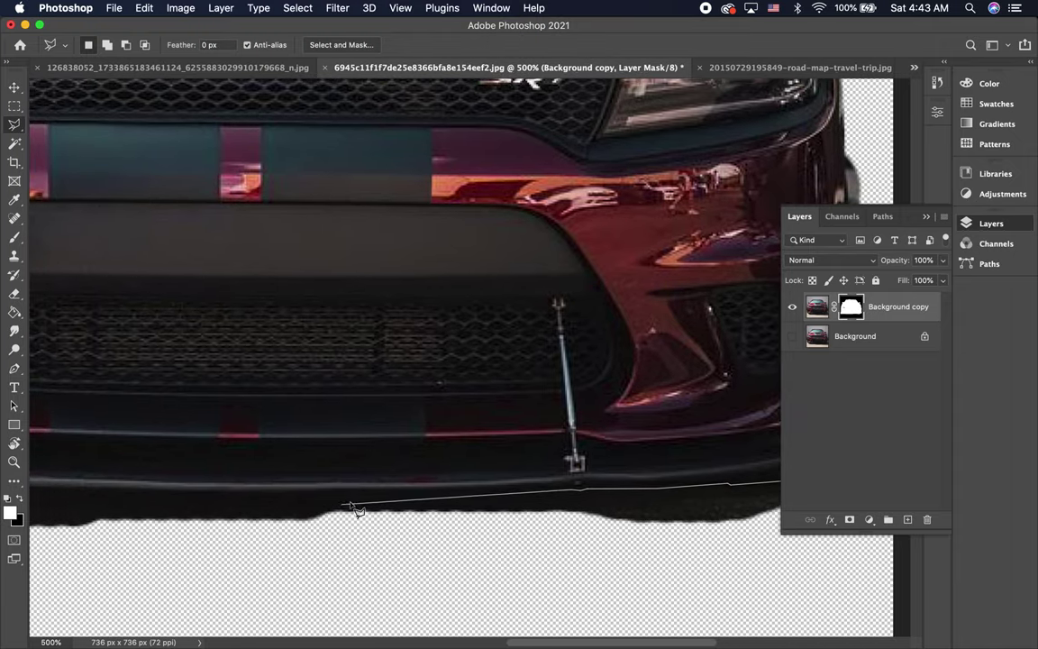
{"action": "left_click", "coordinate": [370, 501]}
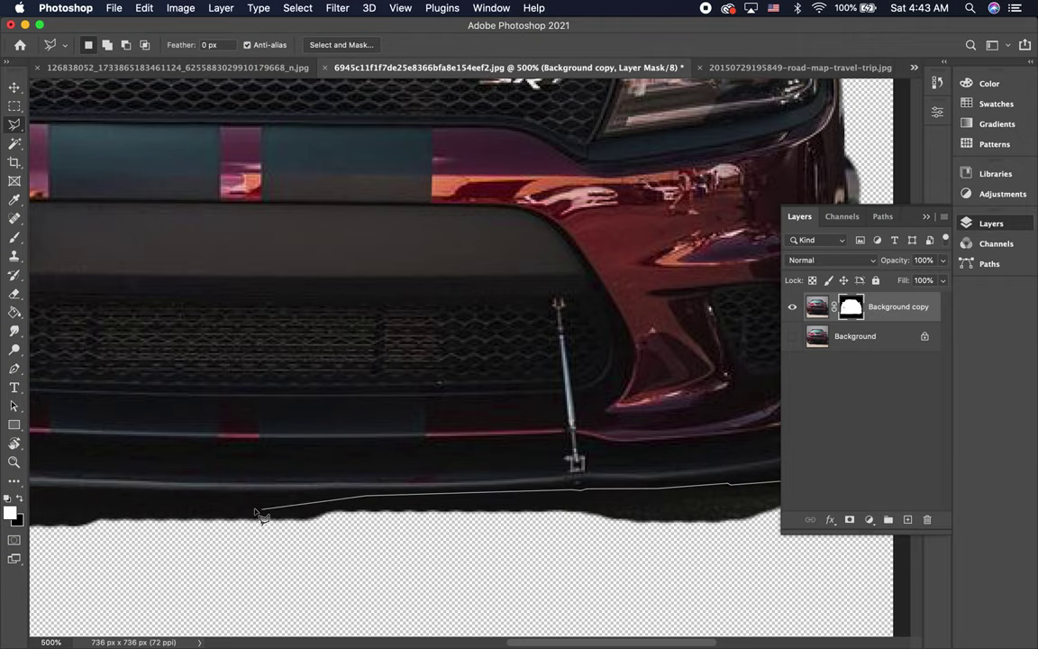
{"action": "scroll", "coordinate": [260, 514], "scroll_direction": "left", "scroll_amount": 5}
{"action": "scroll", "coordinate": [259, 514], "scroll_direction": "down", "scroll_amount": 1}
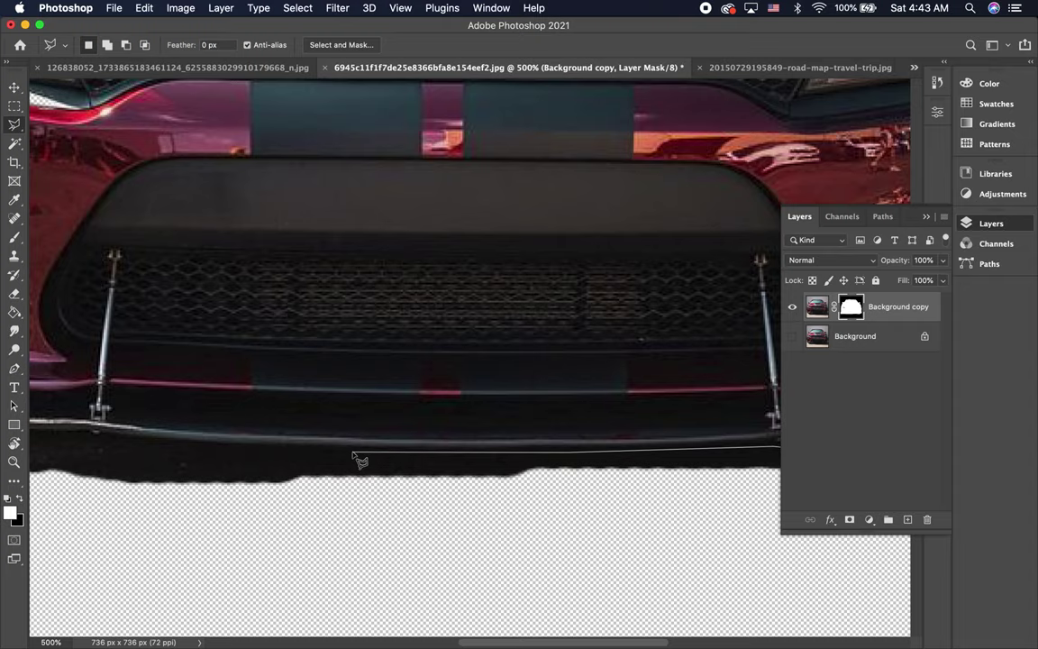
{"action": "left_click", "coordinate": [215, 450]}
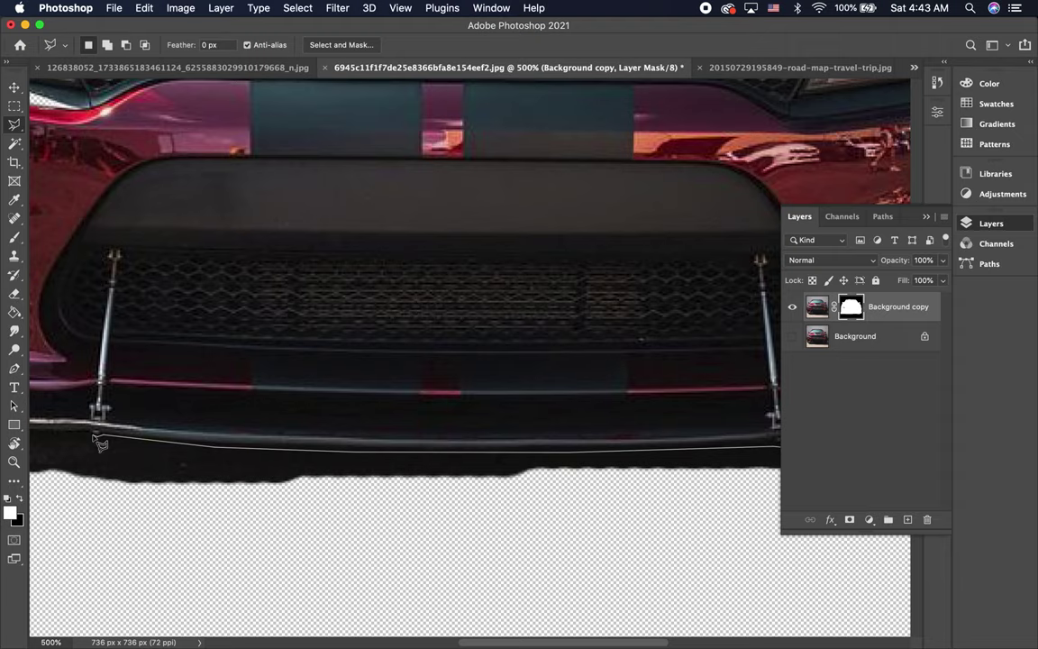
{"action": "scroll", "coordinate": [97, 441], "scroll_direction": "left", "scroll_amount": 3}
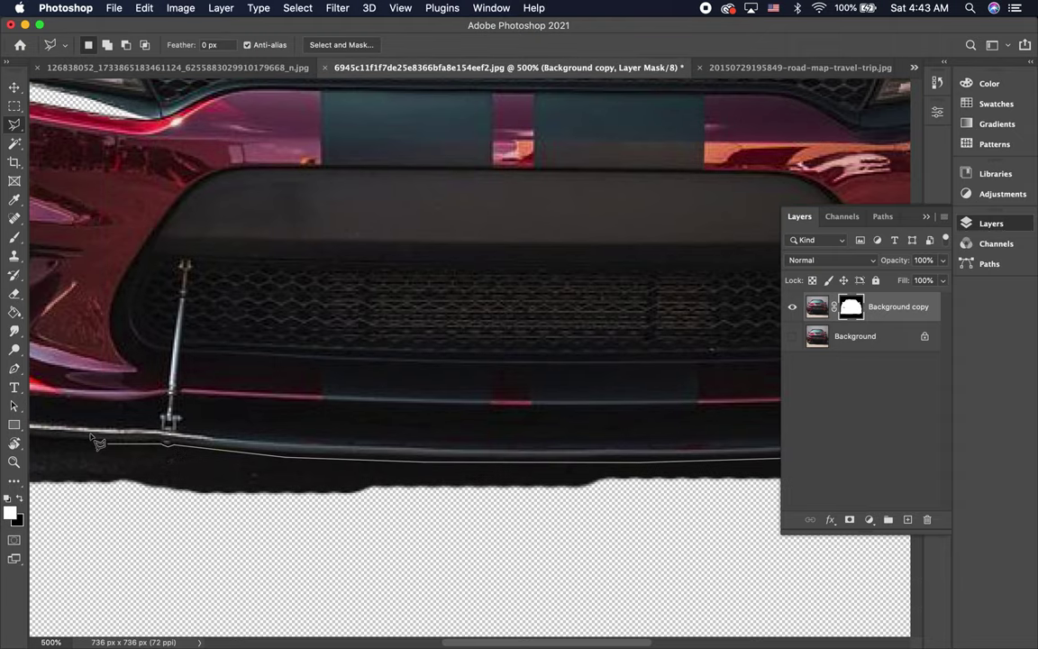
{"action": "scroll", "coordinate": [97, 441], "scroll_direction": "left", "scroll_amount": 5}
{"action": "scroll", "coordinate": [98, 442], "scroll_direction": "left", "scroll_amount": 3}
{"action": "scroll", "coordinate": [97, 441], "scroll_direction": "left", "scroll_amount": 1}
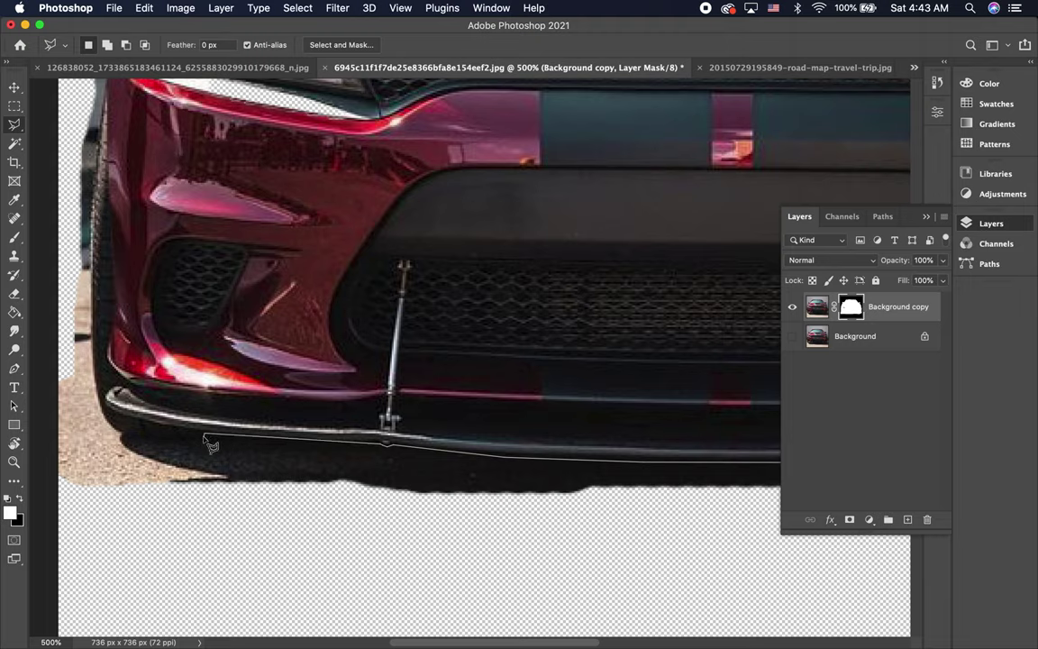
{"action": "left_click", "coordinate": [206, 437]}
{"action": "left_click", "coordinate": [123, 438]}
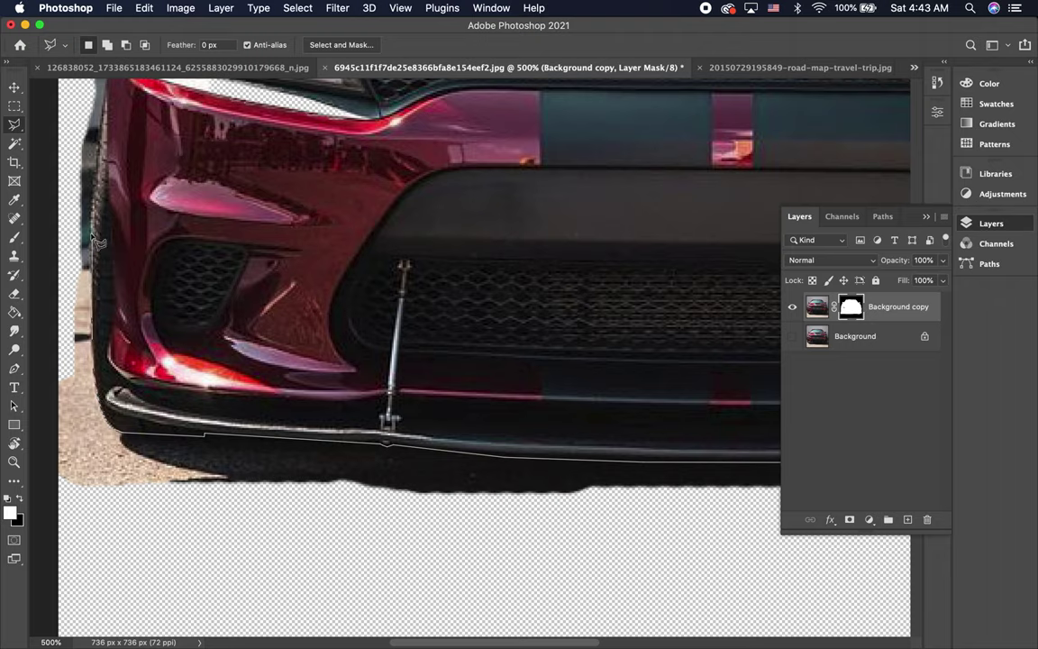
Continue the outline up the car's left edge past the fender to below the side mirror.
{"action": "scroll", "coordinate": [95, 181], "scroll_direction": "up", "scroll_amount": 5}
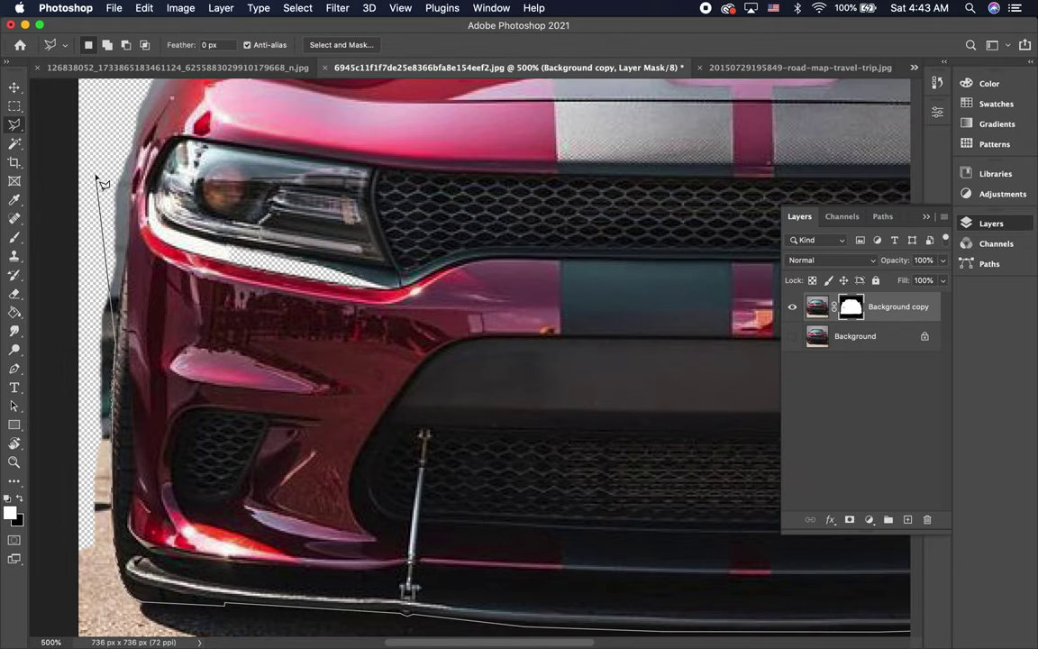
{"action": "scroll", "coordinate": [97, 180], "scroll_direction": "up", "scroll_amount": 1}
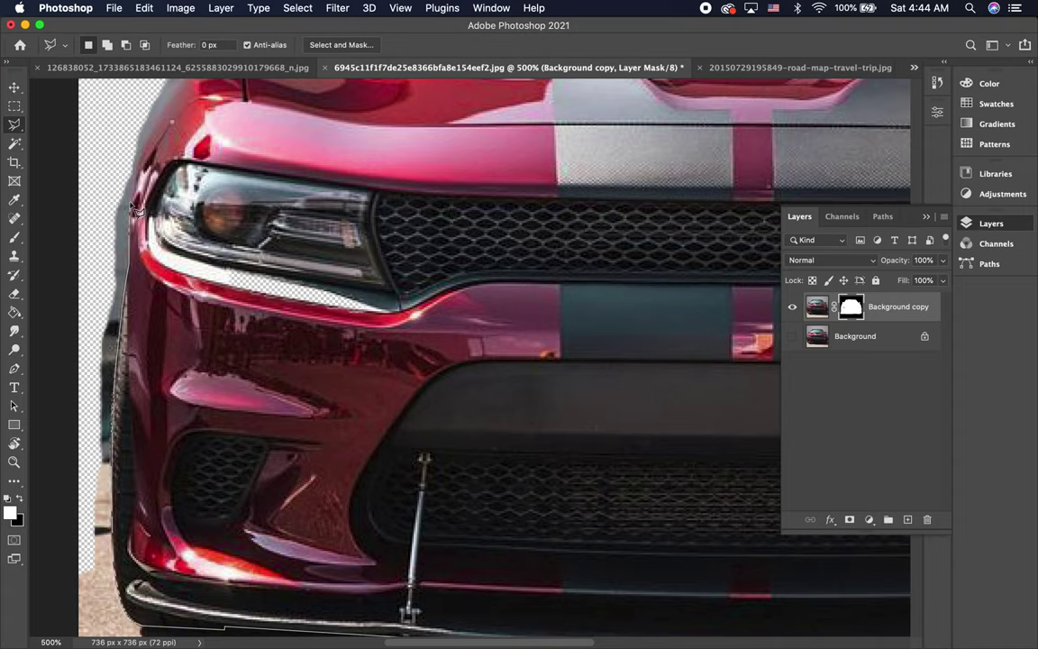
{"action": "scroll", "coordinate": [132, 209], "scroll_direction": "up", "scroll_amount": 3}
{"action": "scroll", "coordinate": [132, 209], "scroll_direction": "up", "scroll_amount": 2}
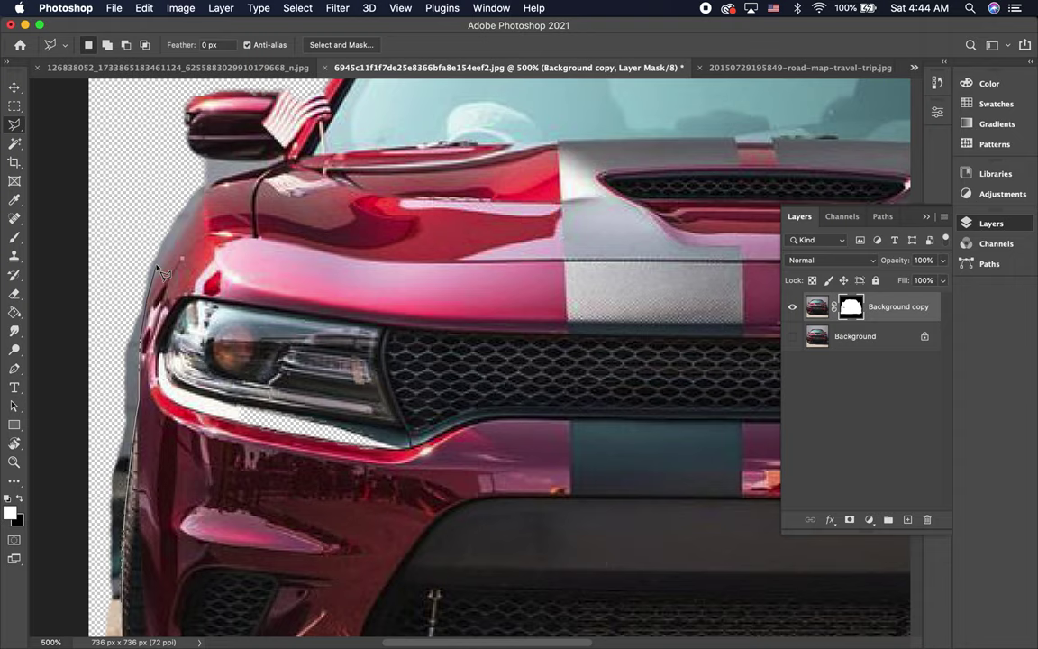
{"action": "left_click", "coordinate": [177, 222]}
{"action": "left_click", "coordinate": [194, 201]}
{"action": "left_click", "coordinate": [205, 187]}
{"action": "left_click", "coordinate": [240, 179]}
{"action": "left_click", "coordinate": [262, 170]}
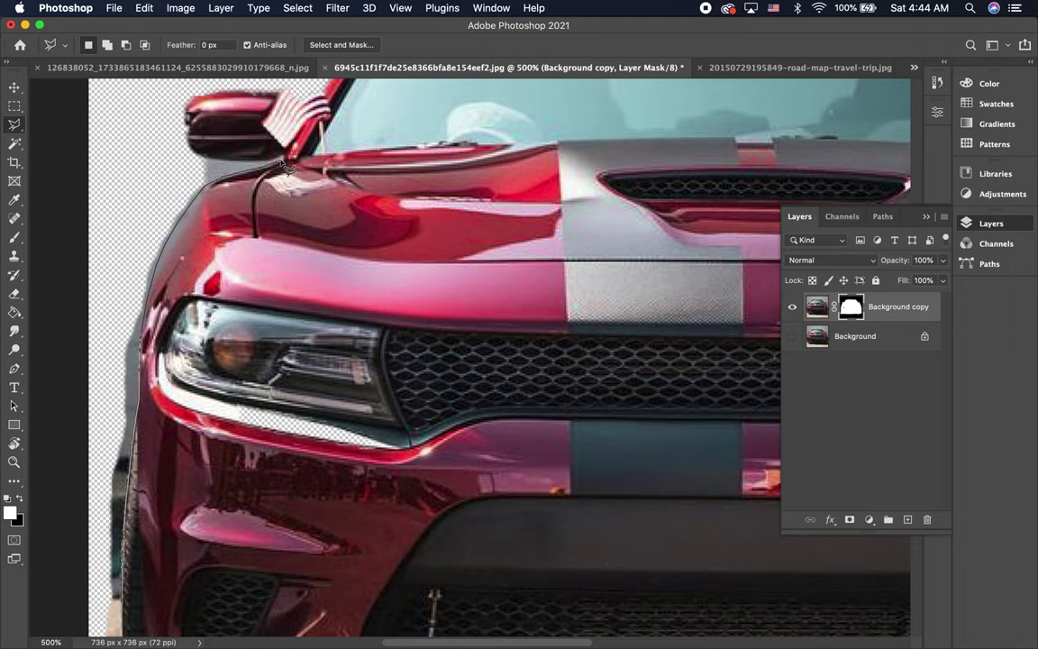
{"action": "left_click", "coordinate": [284, 159]}
{"action": "left_click", "coordinate": [222, 160]}
{"action": "left_click", "coordinate": [200, 159]}
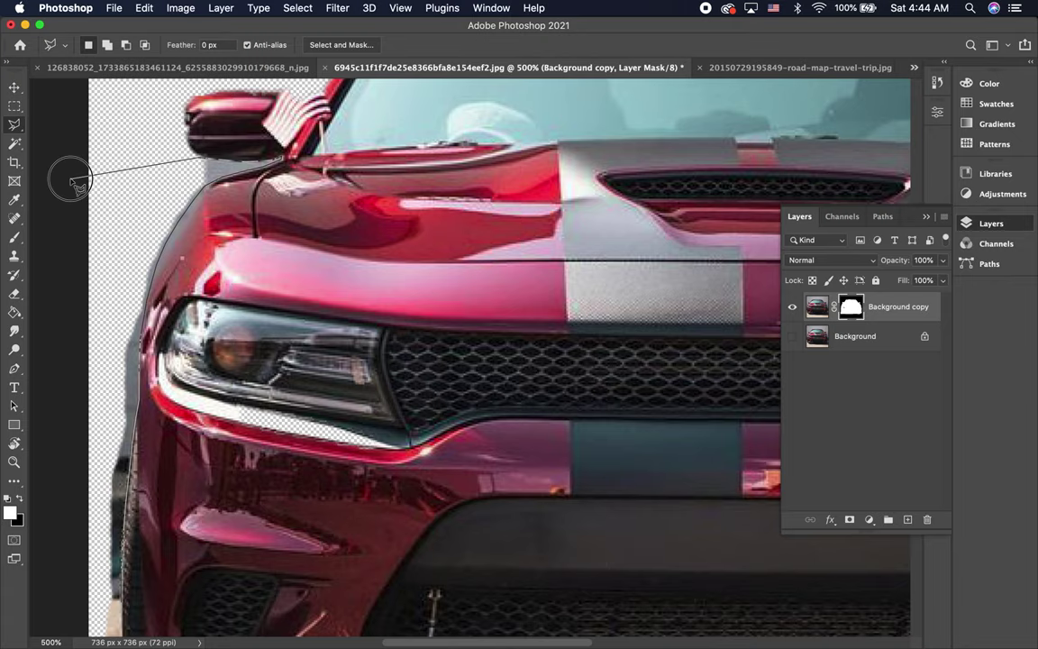
{"action": "key", "text": "super+minus"}
{"action": "key", "text": "super+minus"}
{"action": "key", "text": "super+minus"}
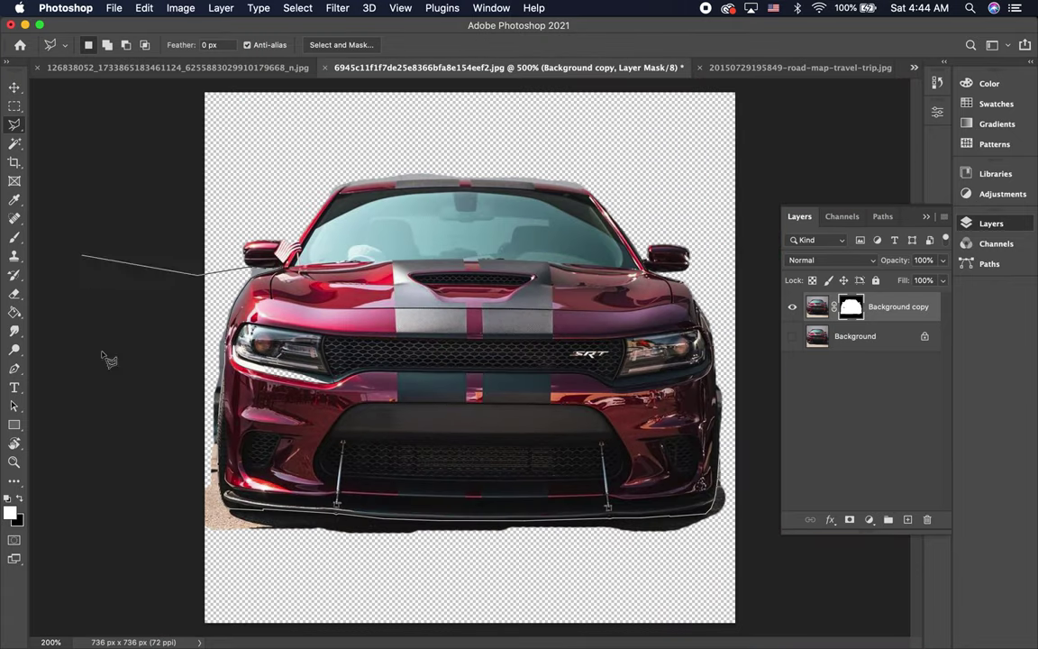
Close the outline through the canvas's bottom corners and right side around the shadow area.
{"action": "left_click", "coordinate": [189, 631]}
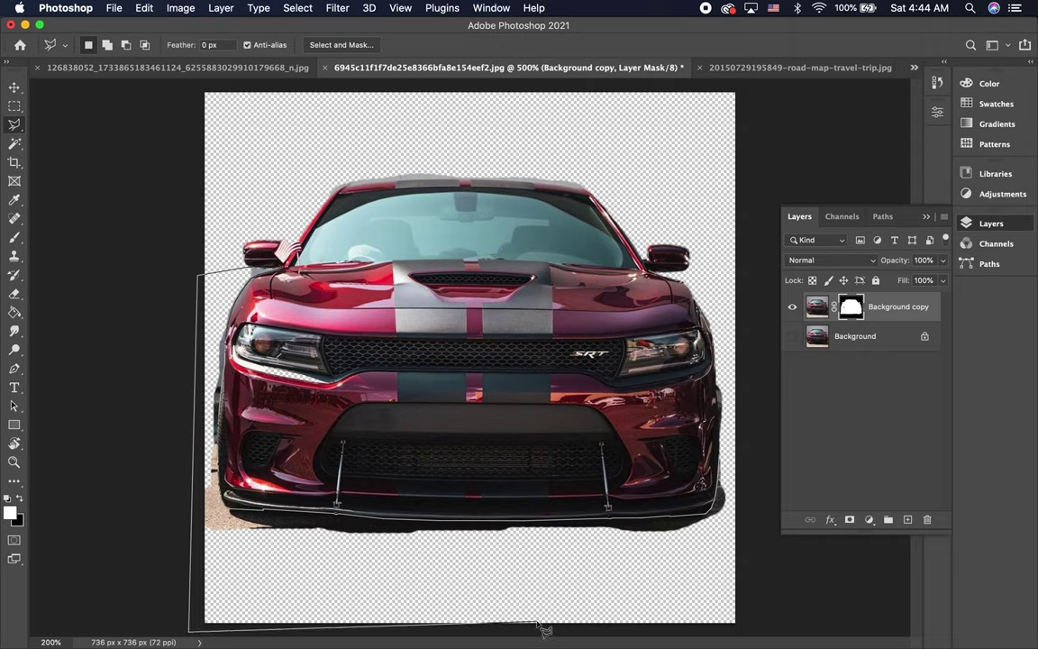
{"action": "left_click", "coordinate": [746, 627]}
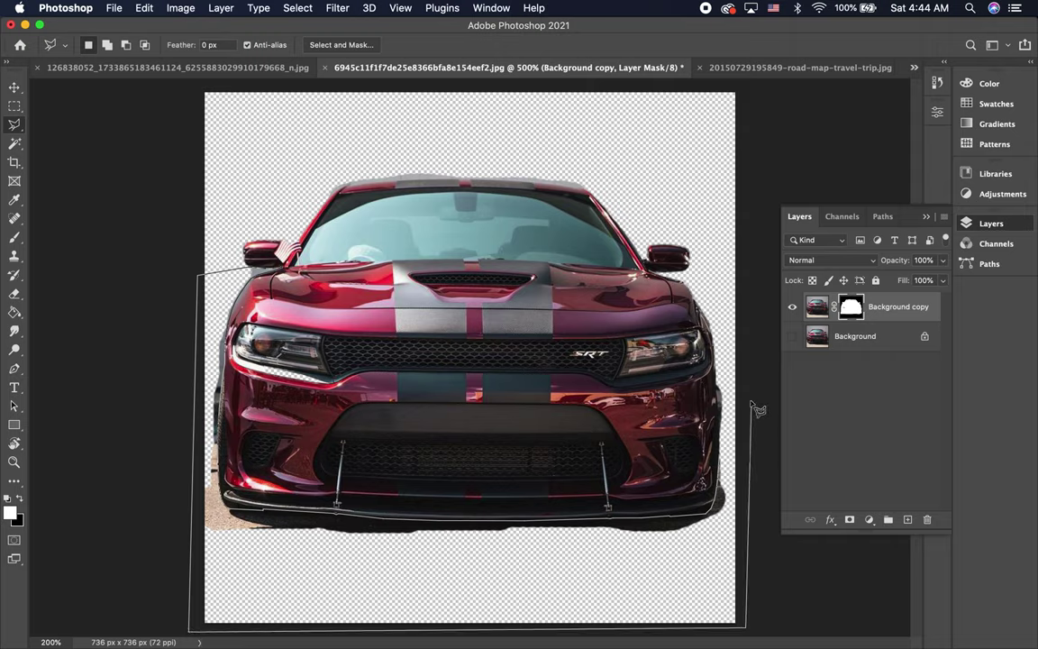
{"action": "left_click", "coordinate": [750, 414]}
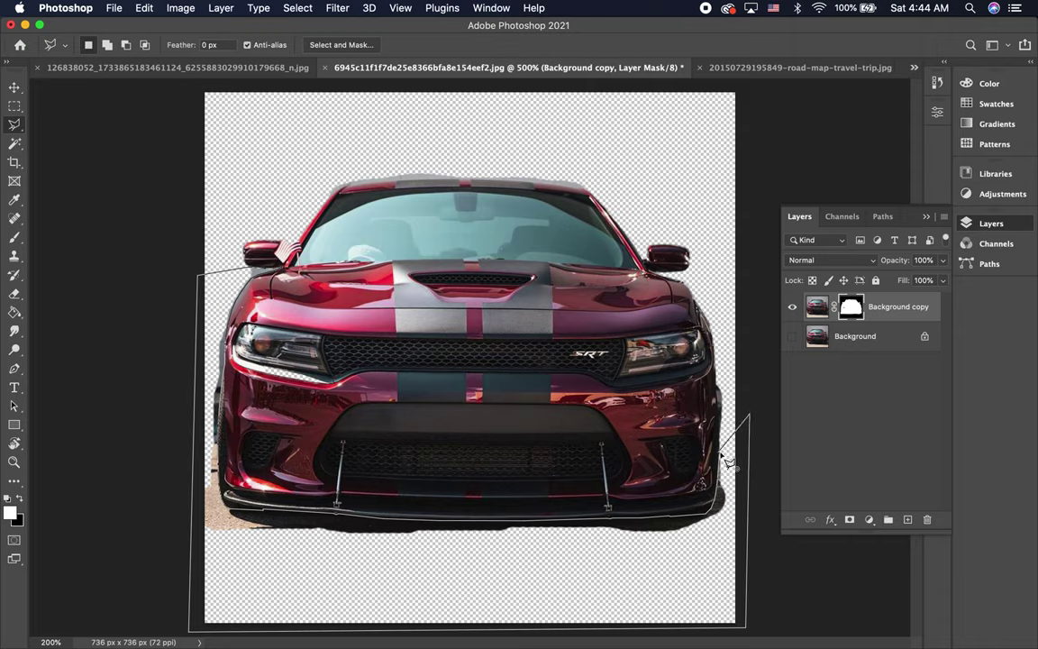
{"action": "left_click", "coordinate": [726, 453]}
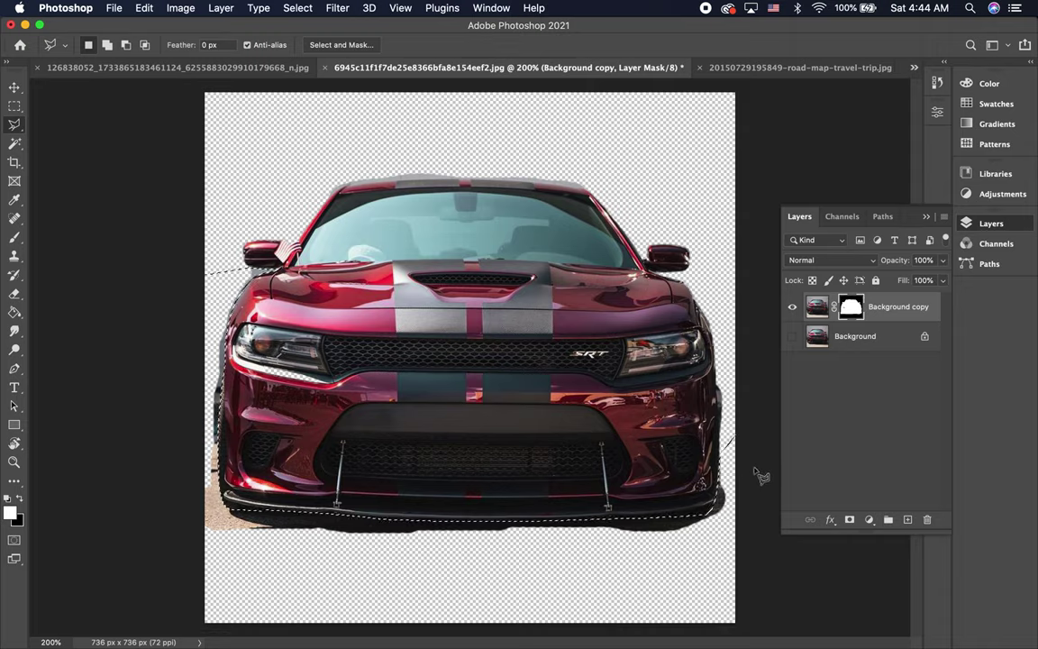
{"action": "key", "text": "g"}
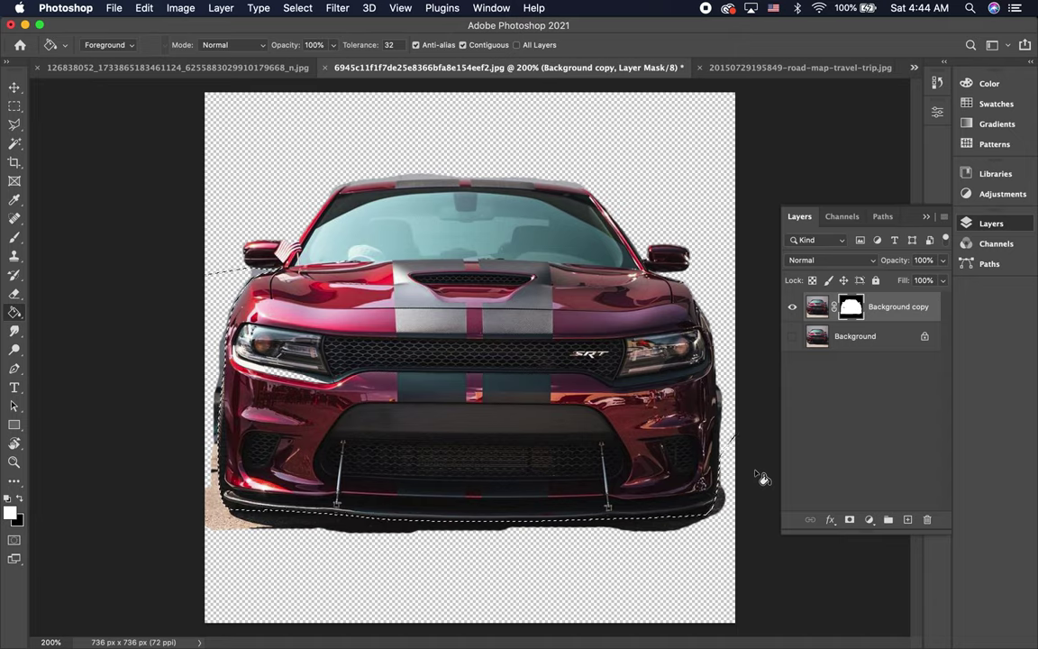
Paint black with a size 175 brush over the tan patch below the bumper, then deselect.
{"action": "key", "text": "x"}
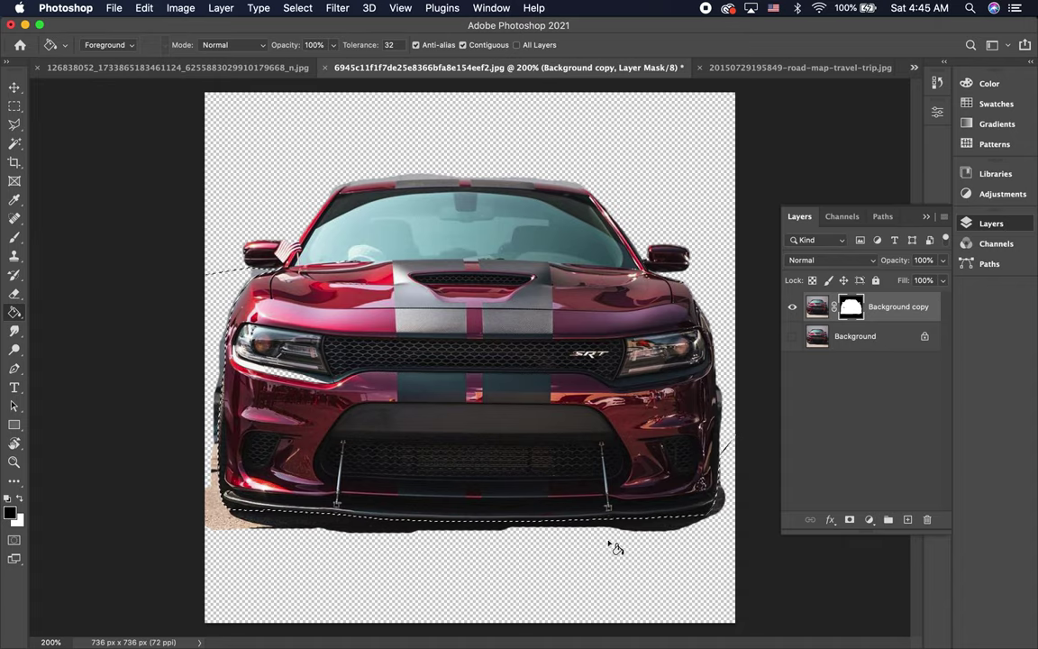
{"action": "key", "text": "b"}
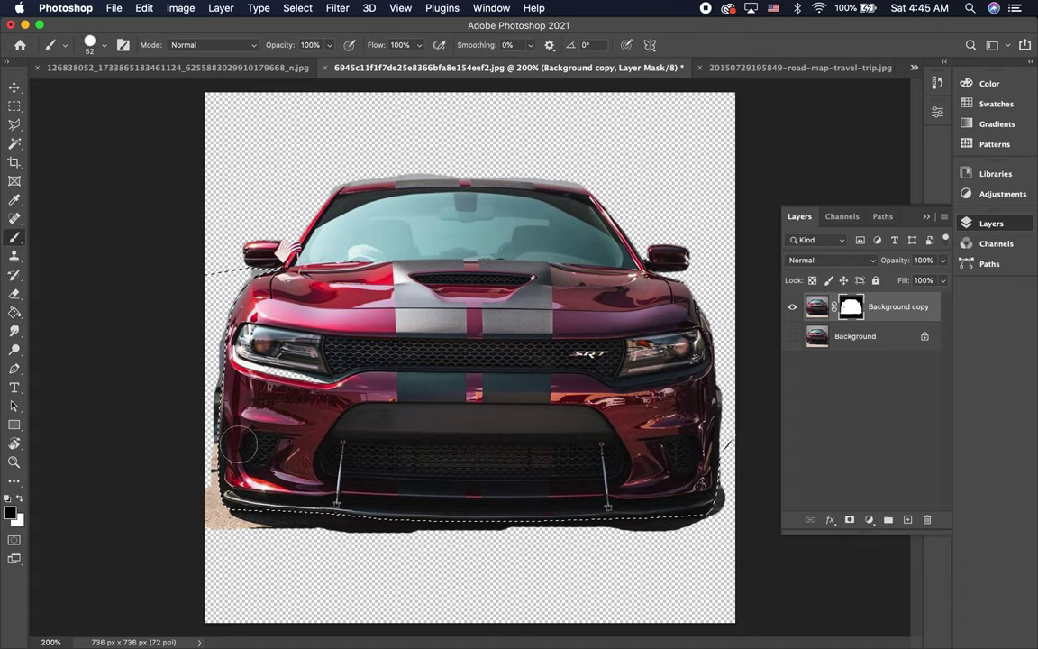
{"action": "key", "text": "bracketright"}
{"action": "key", "text": "bracketright"}
{"action": "key", "text": "bracketright"}
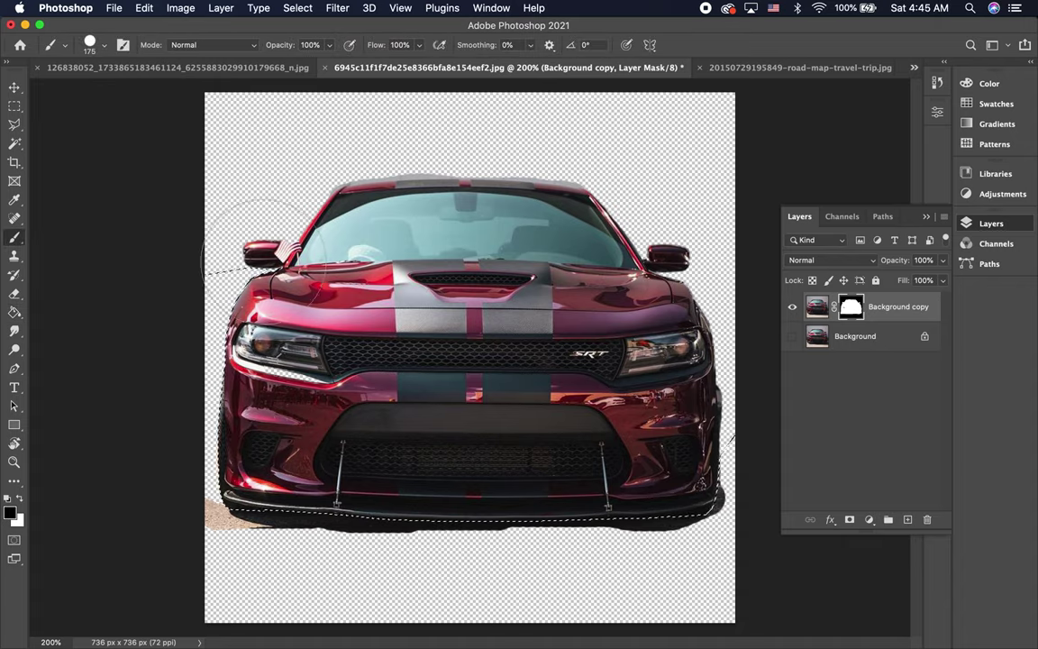
{"action": "mouse_move", "coordinate": [162, 510]}
{"action": "left_mouse_down"}
{"action": "mouse_move", "coordinate": [262, 494]}
{"action": "mouse_move", "coordinate": [654, 489]}
{"action": "left_mouse_up"}
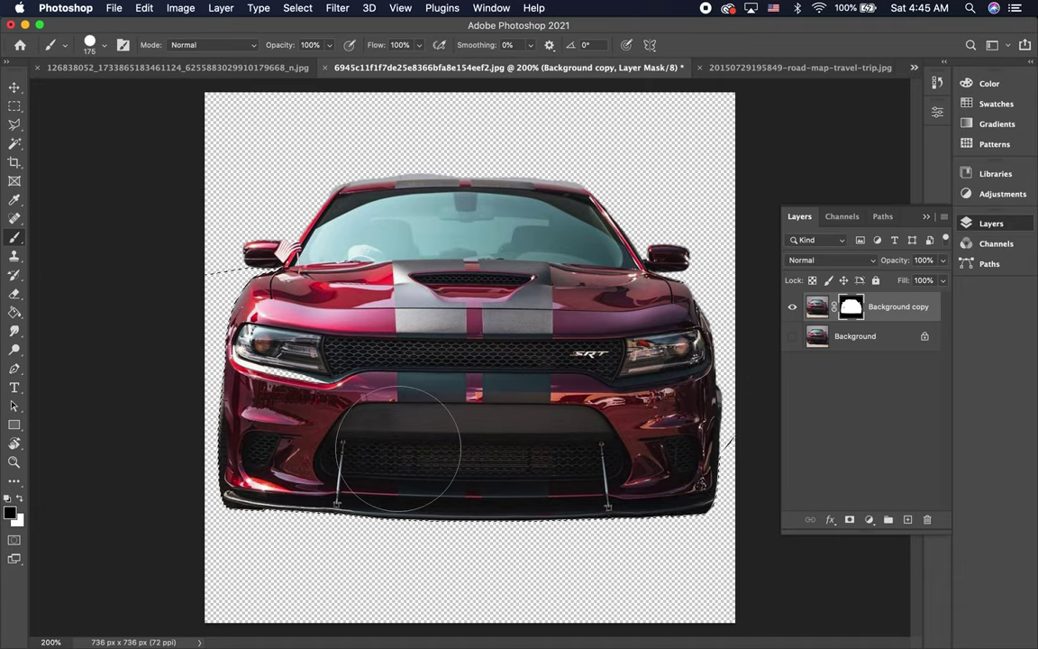
{"action": "key", "text": "super+d"}
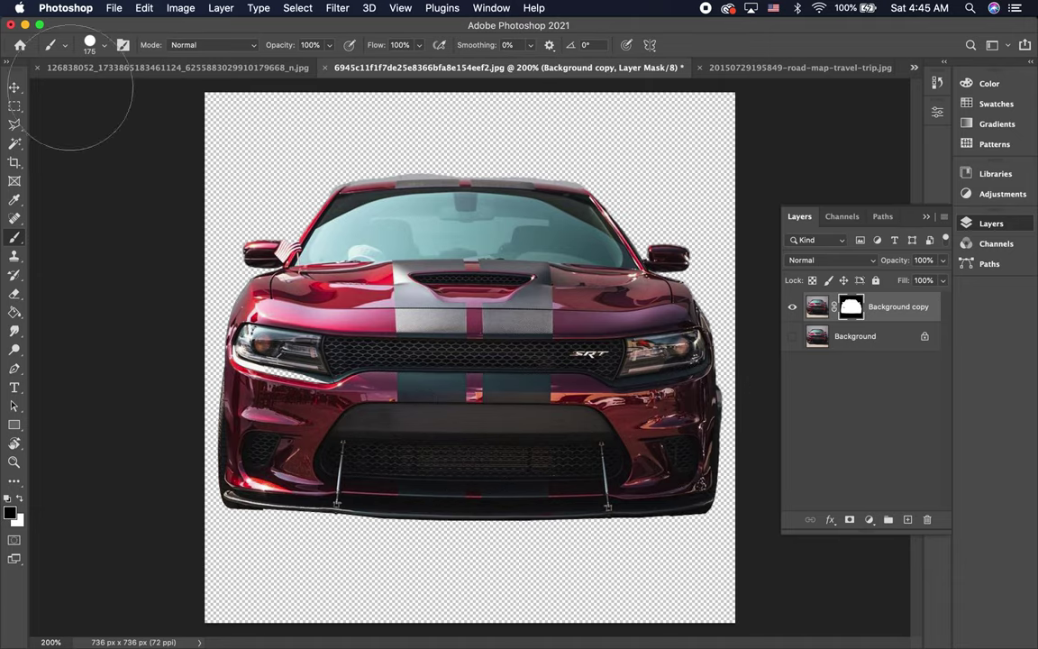
{"action": "left_click", "coordinate": [14, 87]}
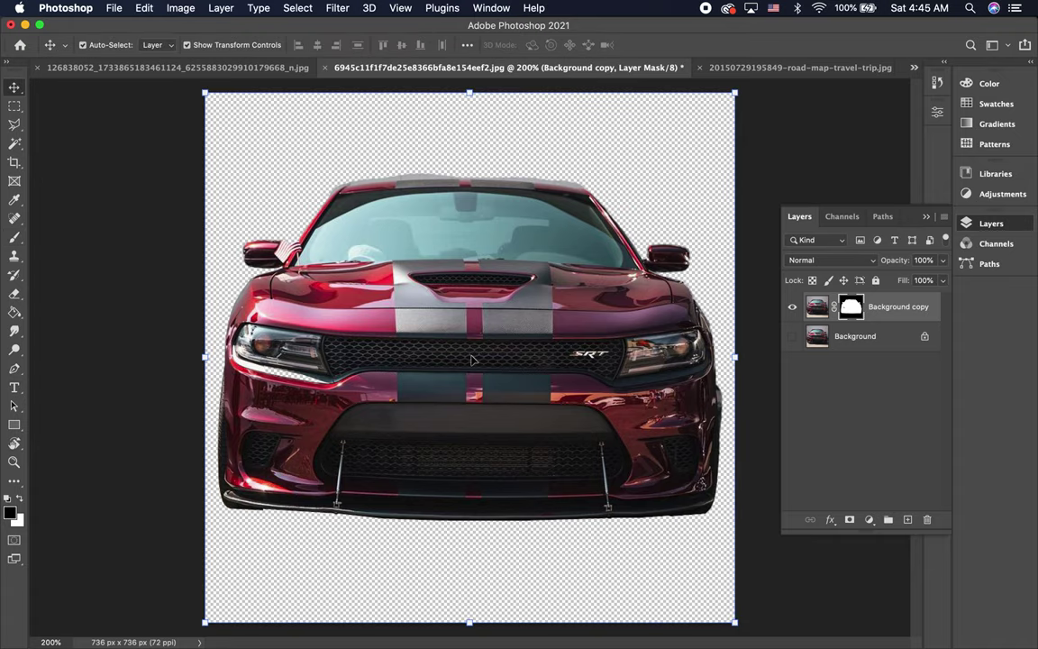
Drag the masked car into the road photo, centre it on the road, and zoom to the roof.
{"action": "mouse_move", "coordinate": [471, 360]}
{"action": "left_mouse_down"}
{"action": "mouse_move", "coordinate": [482, 175]}
{"action": "mouse_move", "coordinate": [674, 162]}
{"action": "mouse_move", "coordinate": [771, 93]}
{"action": "mouse_move", "coordinate": [773, 75]}
{"action": "mouse_move", "coordinate": [689, 66]}
{"action": "mouse_move", "coordinate": [546, 207]}
{"action": "mouse_move", "coordinate": [452, 380]}
{"action": "mouse_move", "coordinate": [492, 386]}
{"action": "mouse_move", "coordinate": [508, 423]}
{"action": "left_mouse_up"}
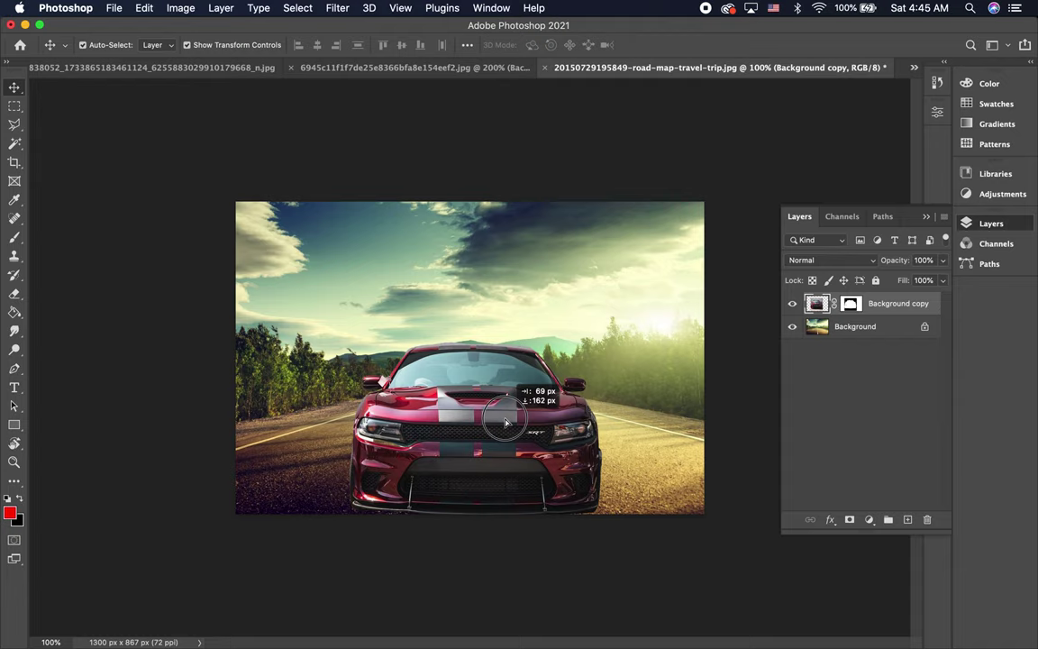
{"action": "left_click_drag", "start_coordinate": [506, 422], "coordinate": [506, 420]}
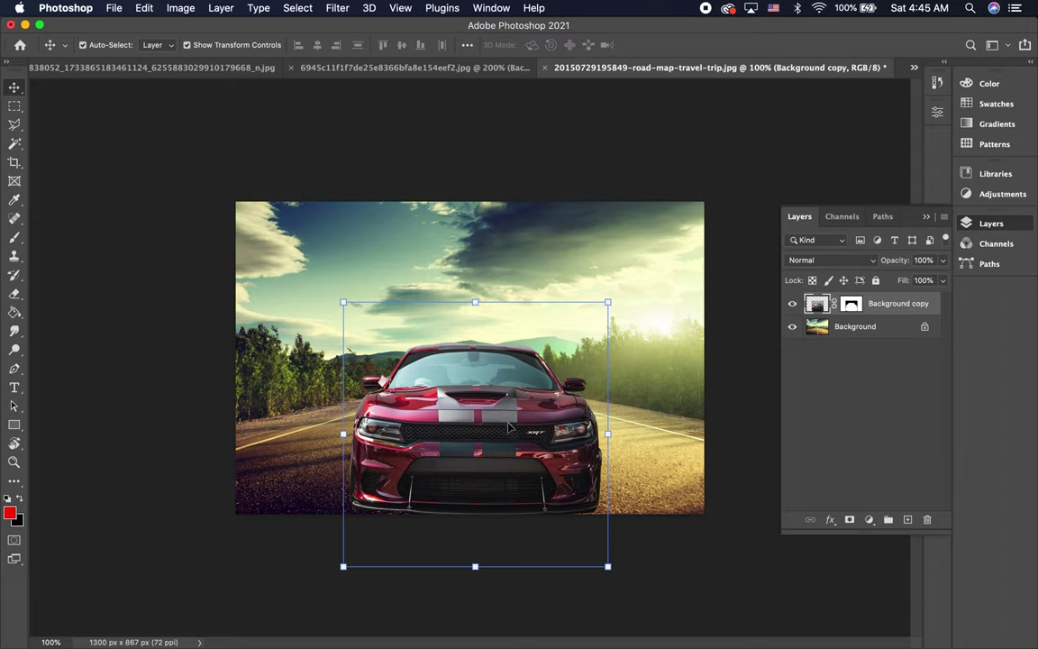
{"action": "key", "text": "super+equal"}
{"action": "key", "text": "super+equal"}
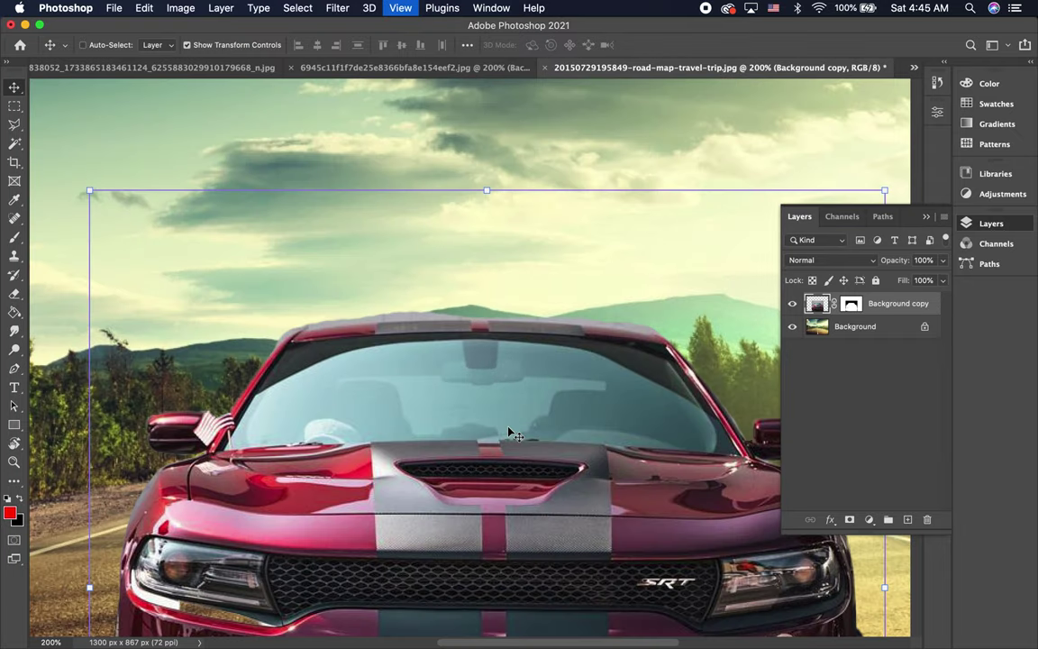
{"action": "key", "text": "super+equal"}
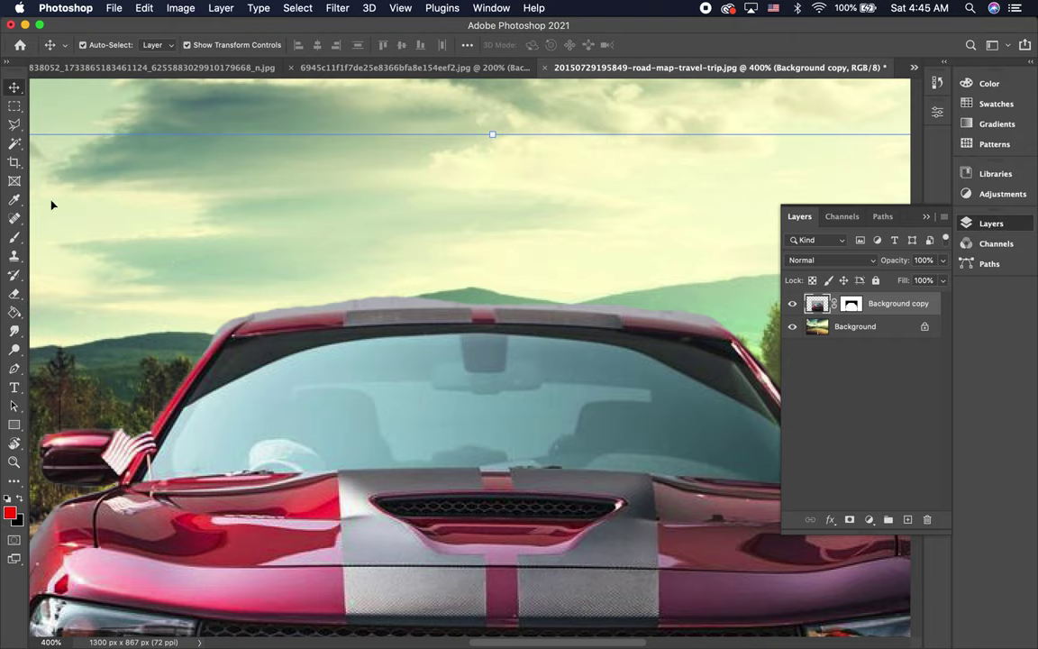
{"action": "key", "text": "b"}
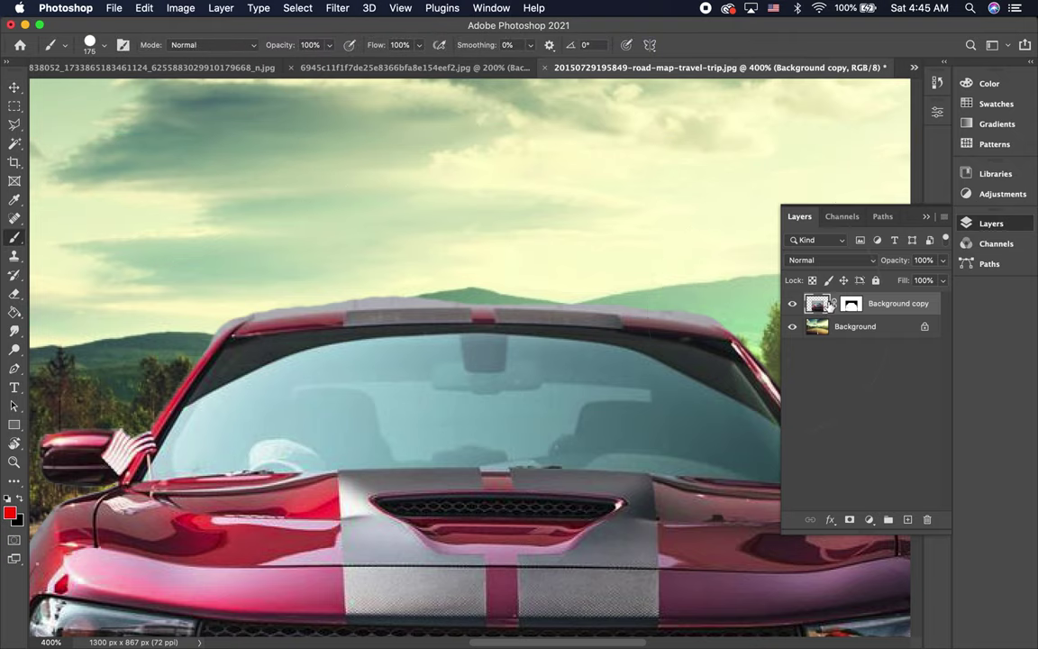
Paint white on the car's layer mask with a smaller brush along the roofline above the windshield.
{"action": "left_click", "coordinate": [852, 304]}
{"action": "key", "text": "x"}
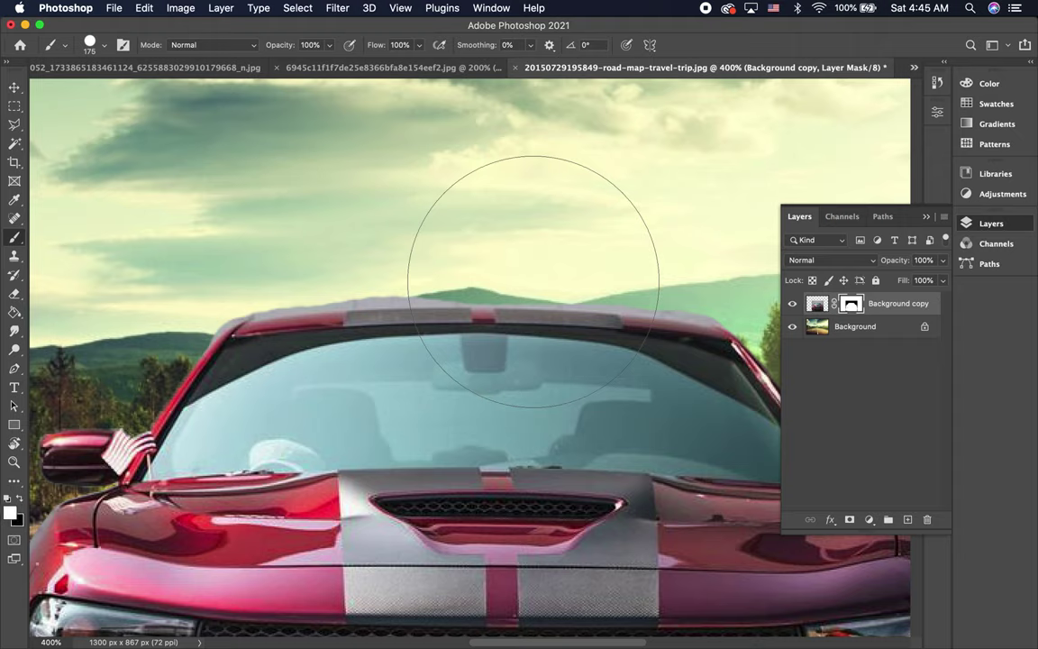
{"action": "key", "text": "bracketleft"}
{"action": "key", "text": "bracketleft"}
{"action": "key", "text": "bracketleft"}
{"action": "key", "text": "bracketleft"}
{"action": "key", "text": "bracketleft"}
{"action": "key", "text": "bracketleft"}
{"action": "mouse_move", "coordinate": [485, 295]}
{"action": "left_mouse_down"}
{"action": "mouse_move", "coordinate": [339, 328]}
{"action": "mouse_move", "coordinate": [279, 301]}
{"action": "mouse_move", "coordinate": [260, 349]}
{"action": "left_mouse_up"}
{"action": "mouse_move", "coordinate": [477, 270]}
{"action": "left_mouse_down"}
{"action": "mouse_move", "coordinate": [661, 313]}
{"action": "mouse_move", "coordinate": [683, 335]}
{"action": "left_mouse_up"}
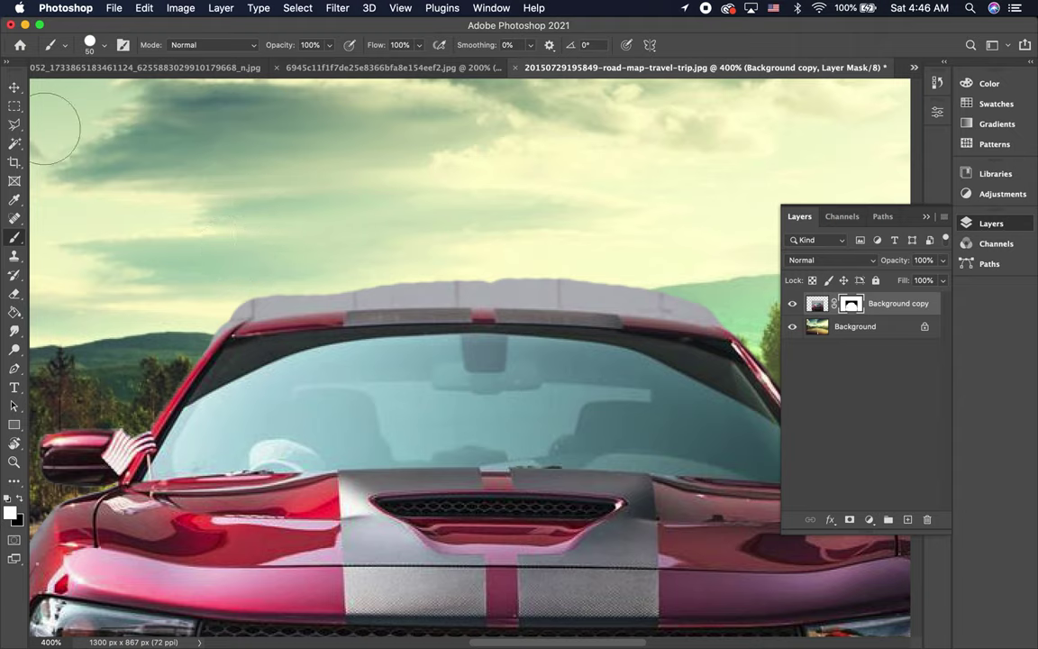
{"action": "left_click", "coordinate": [14, 123]}
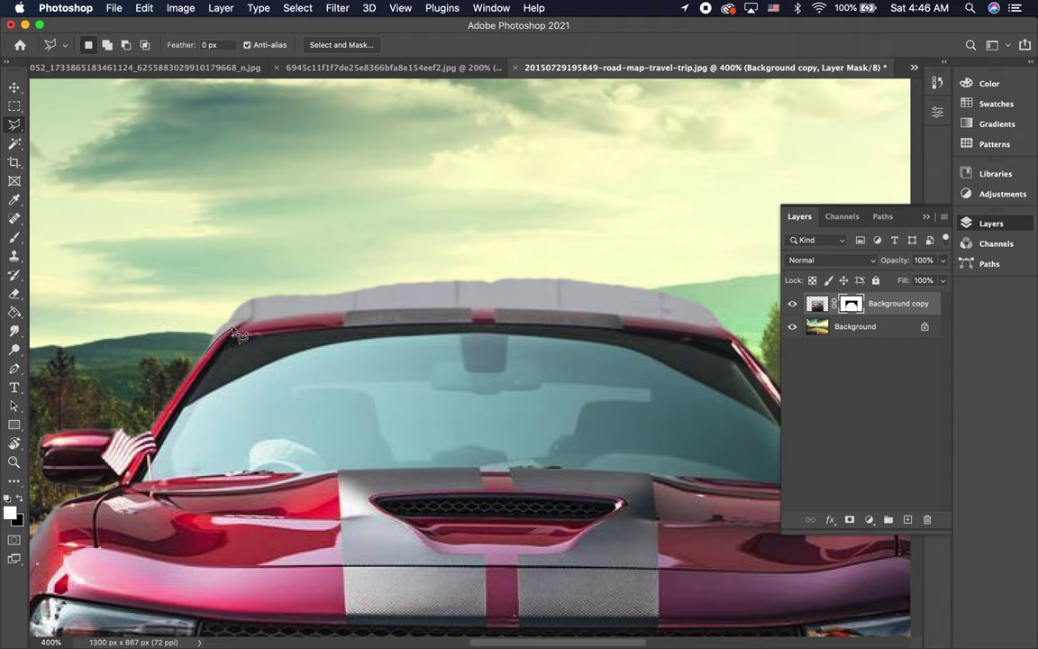
Trace a polygonal selection along the roofline and up into the sky to the left edge.
{"action": "left_click", "coordinate": [231, 326]}
{"action": "left_click", "coordinate": [241, 320]}
{"action": "left_click", "coordinate": [307, 316]}
{"action": "left_click", "coordinate": [348, 312]}
{"action": "left_click", "coordinate": [484, 312]}
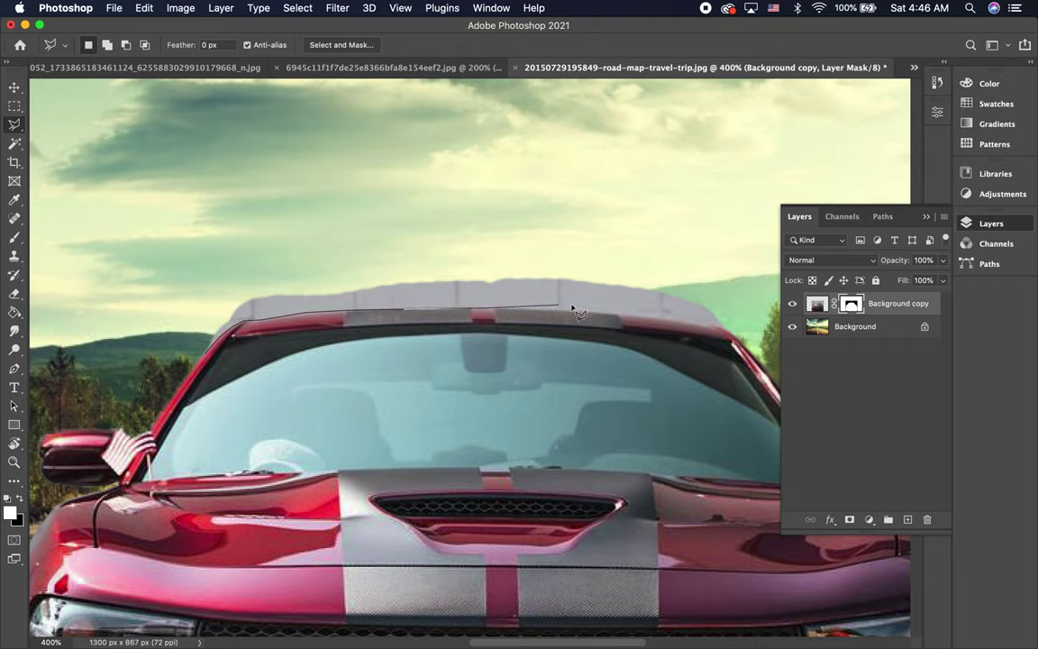
{"action": "left_click", "coordinate": [620, 317]}
{"action": "left_click_drag", "start_coordinate": [723, 333], "coordinate": [624, 342]}
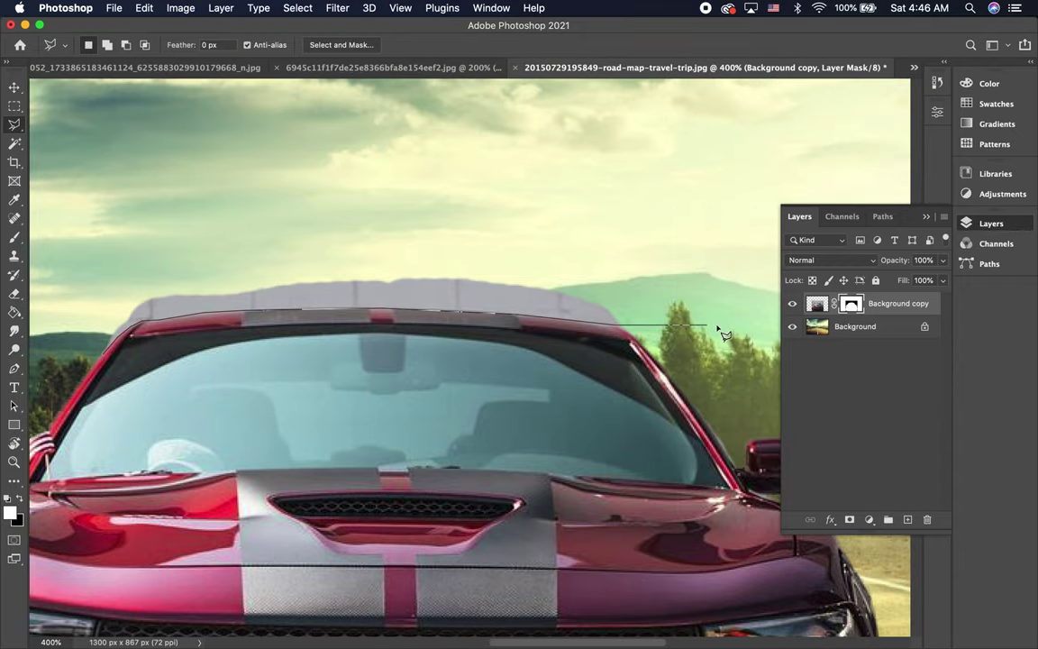
{"action": "left_click", "coordinate": [621, 331]}
{"action": "left_click", "coordinate": [604, 218]}
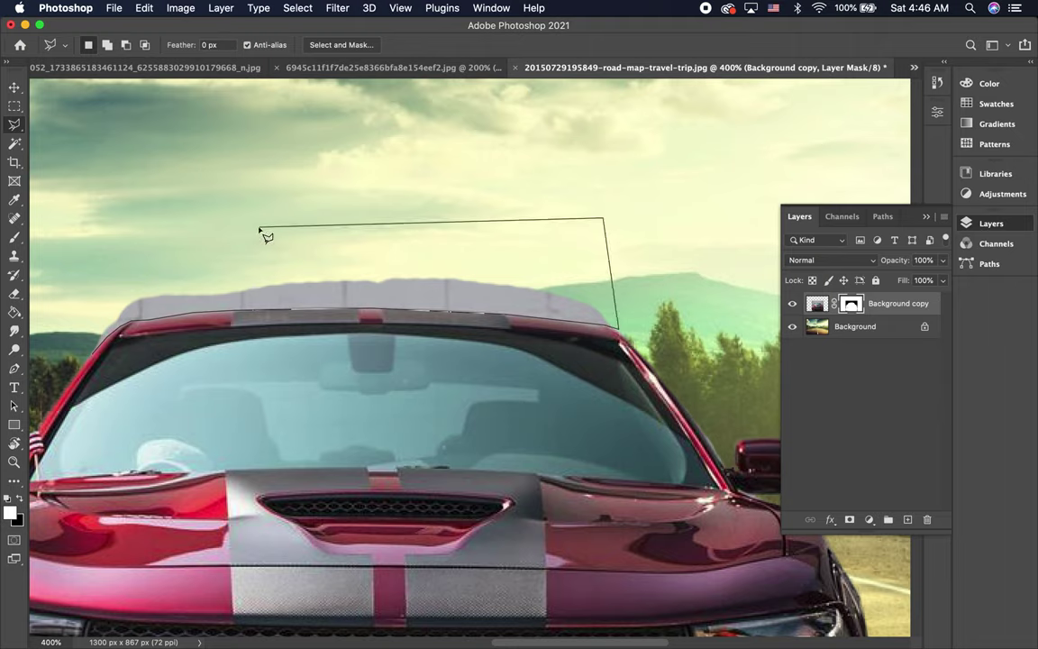
{"action": "left_click", "coordinate": [64, 249]}
{"action": "left_click", "coordinate": [64, 350]}
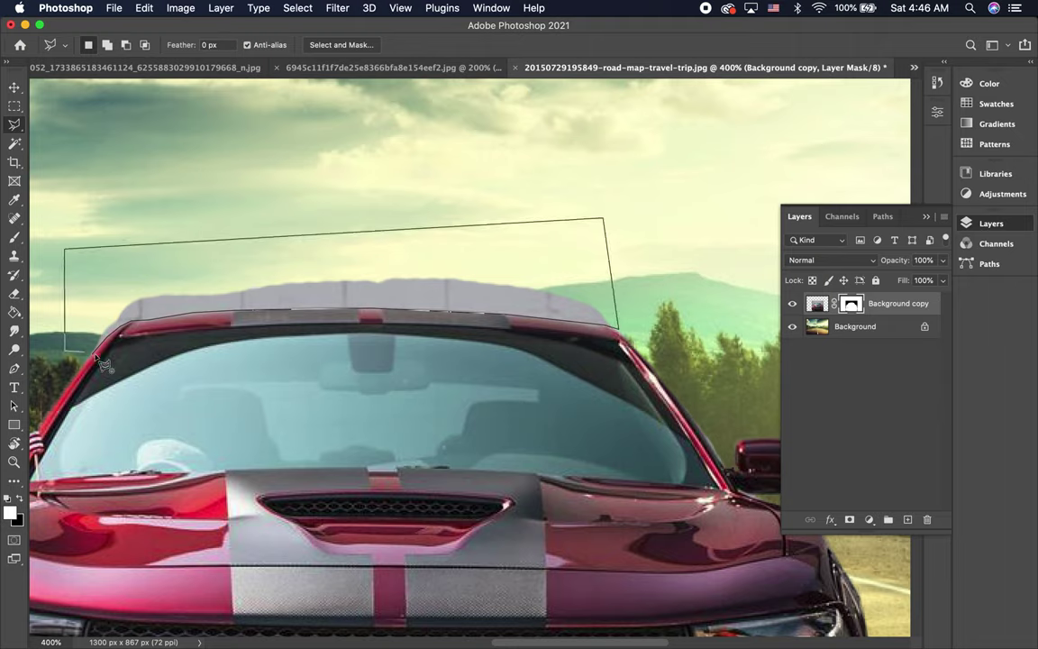
{"action": "left_click", "coordinate": [94, 359]}
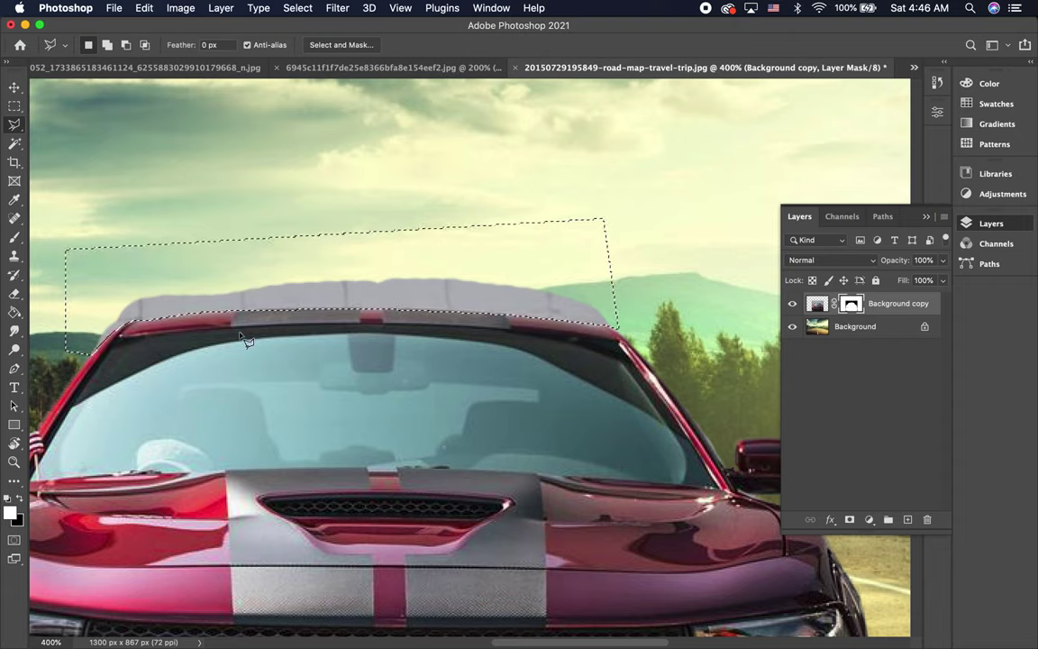
Paint black inside the selection to hide the grey band, deselect, and zoom out.
{"action": "key", "text": "b"}
{"action": "mouse_move", "coordinate": [81, 313]}
{"action": "left_mouse_down"}
{"action": "mouse_move", "coordinate": [186, 317]}
{"action": "mouse_move", "coordinate": [104, 331]}
{"action": "left_mouse_up"}
{"action": "key", "text": "x"}
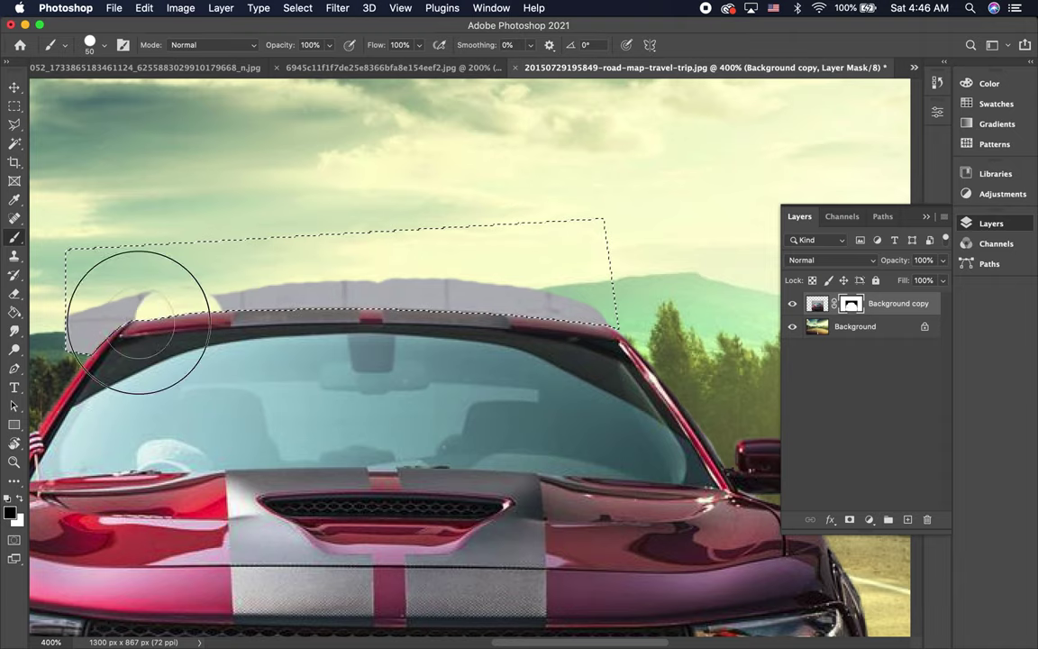
{"action": "mouse_move", "coordinate": [328, 316]}
{"action": "left_mouse_down"}
{"action": "mouse_move", "coordinate": [361, 267]}
{"action": "mouse_move", "coordinate": [556, 278]}
{"action": "mouse_move", "coordinate": [615, 311]}
{"action": "left_mouse_up"}
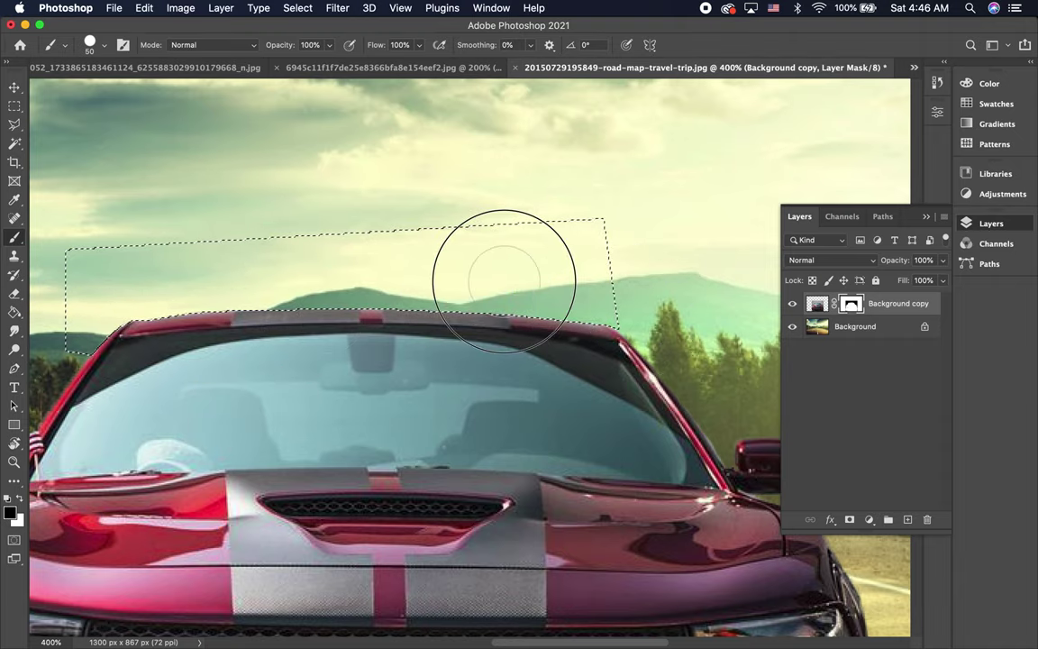
{"action": "key", "text": "ctrl+d"}
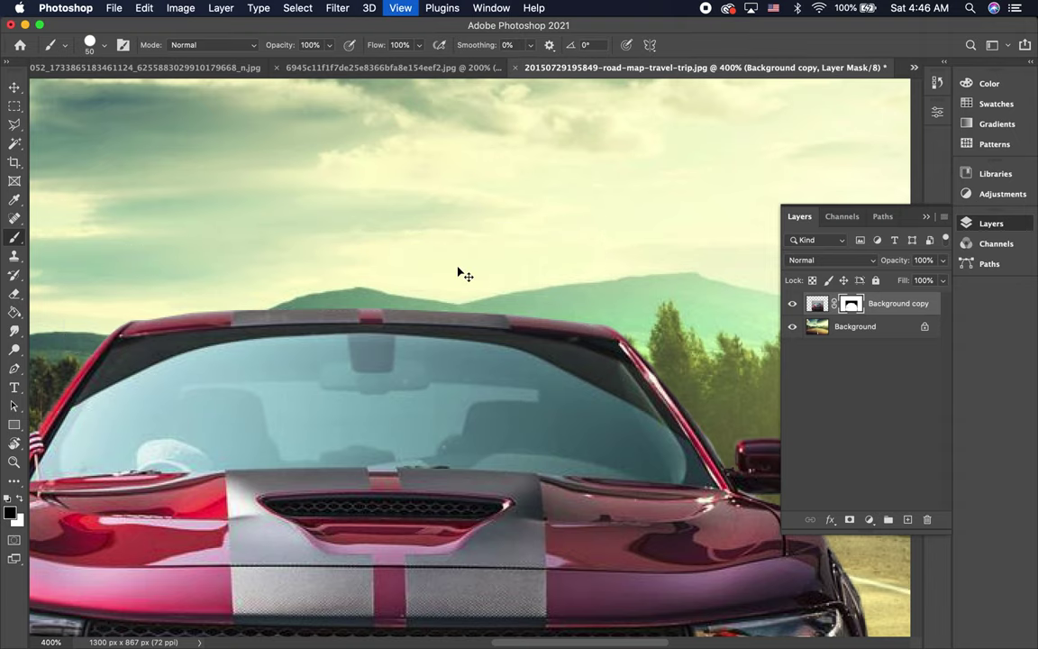
{"action": "key", "text": "ctrl+minus"}
{"action": "key", "text": "ctrl+minus"}
{"action": "key", "text": "ctrl+minus"}
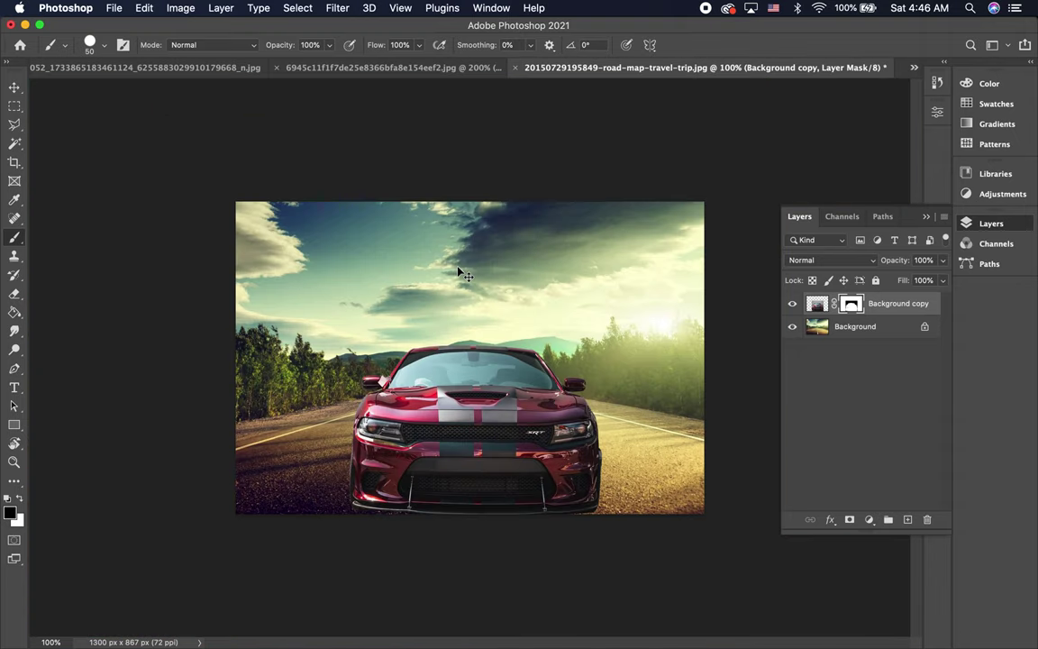
{"action": "key", "text": "ctrl+plus"}
{"action": "key", "text": "ctrl+minus"}
{"action": "left_click", "coordinate": [177, 74]}
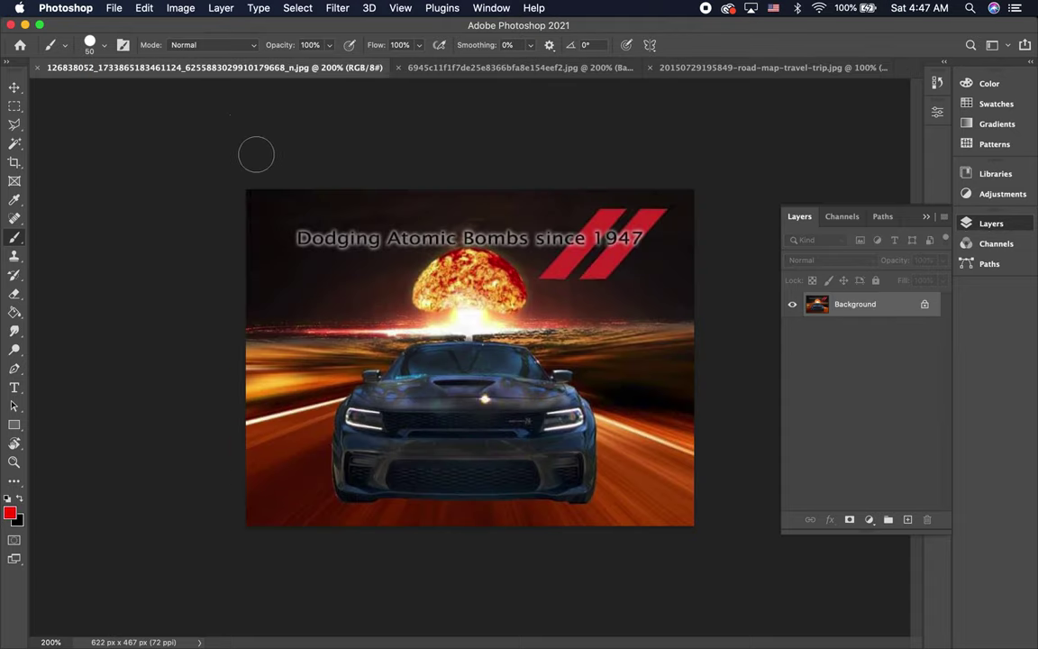
{"action": "left_click", "coordinate": [573, 67]}
{"action": "left_click", "coordinate": [745, 68]}
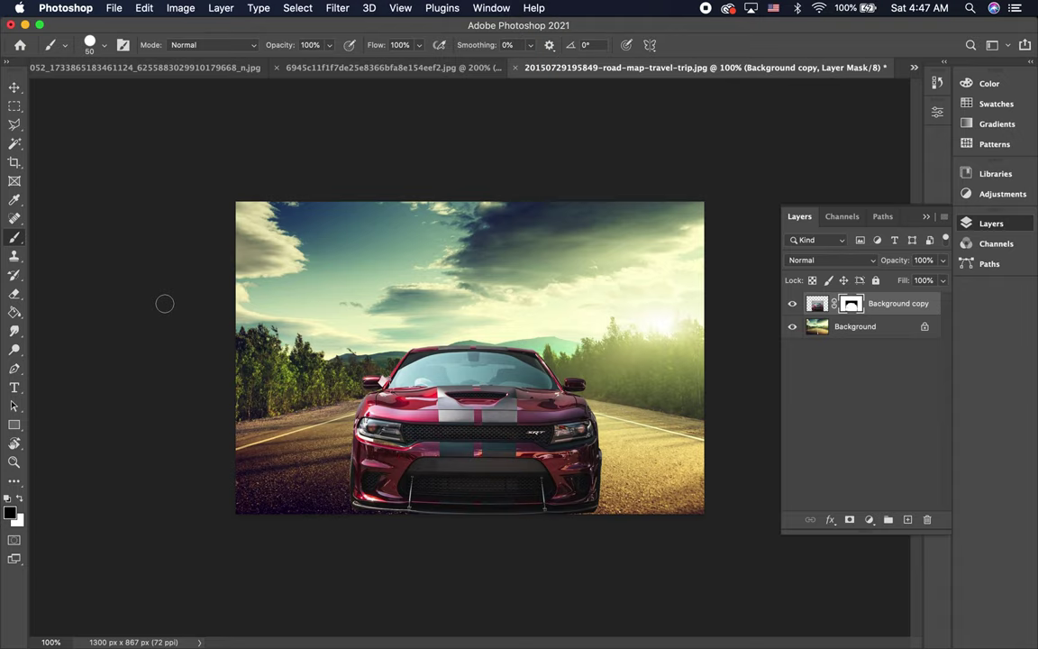
Open Atomic_Bomb.jpg as its own document, then bring the road-trip composite back to front.
{"action": "left_click", "coordinate": [113, 8]}
{"action": "left_click", "coordinate": [131, 39]}
{"action": "scroll", "coordinate": [618, 200], "scroll_direction": "down", "scroll_amount": 3}
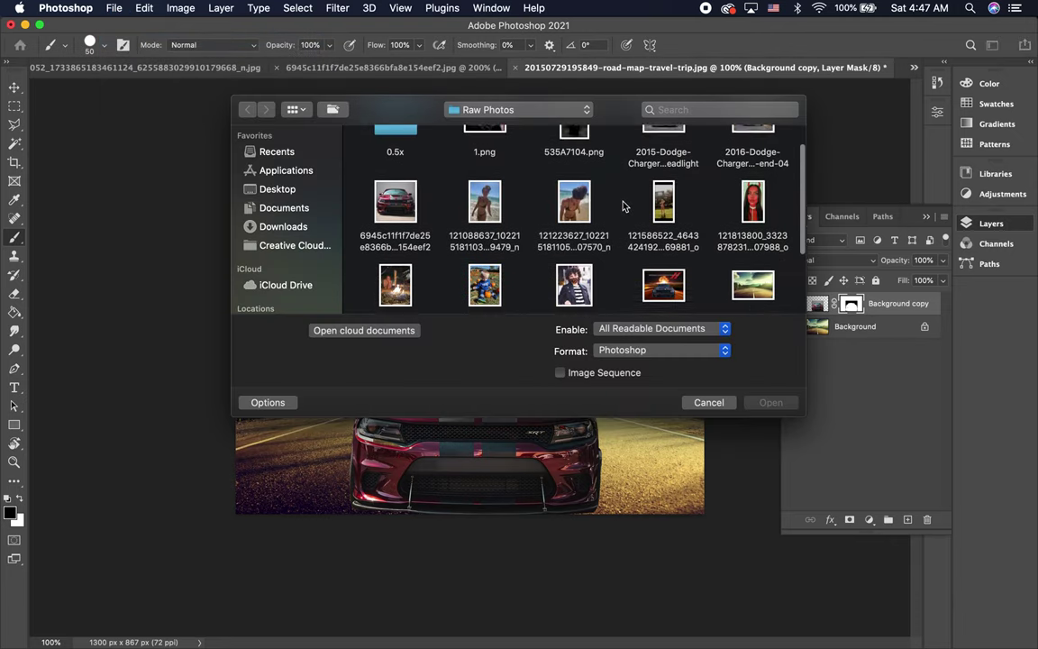
{"action": "scroll", "coordinate": [621, 204], "scroll_direction": "down", "scroll_amount": 3}
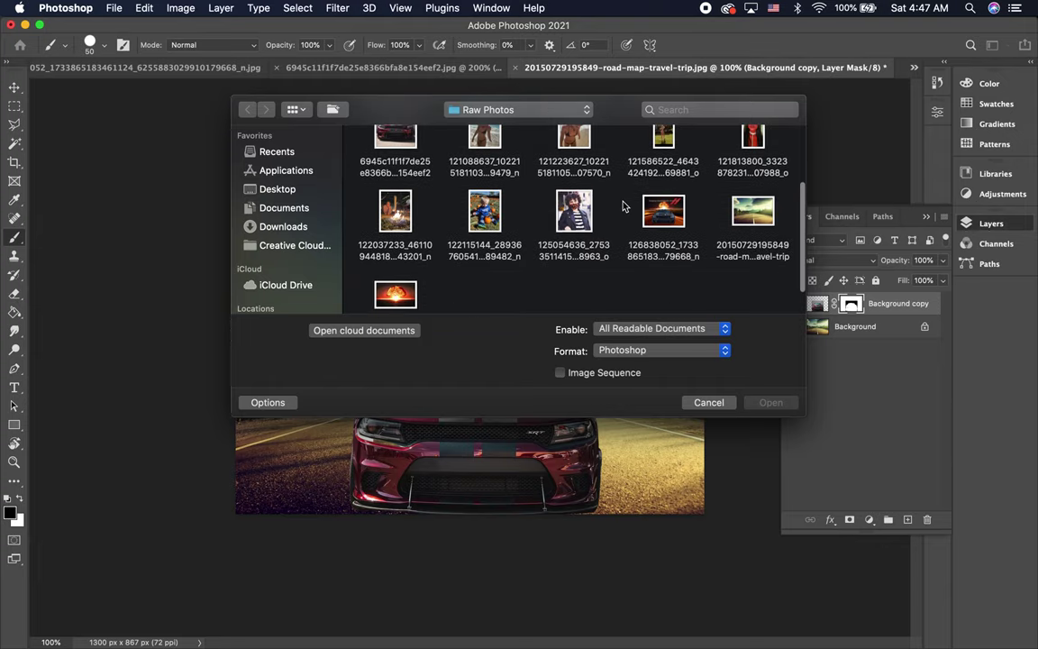
{"action": "left_click", "coordinate": [397, 278]}
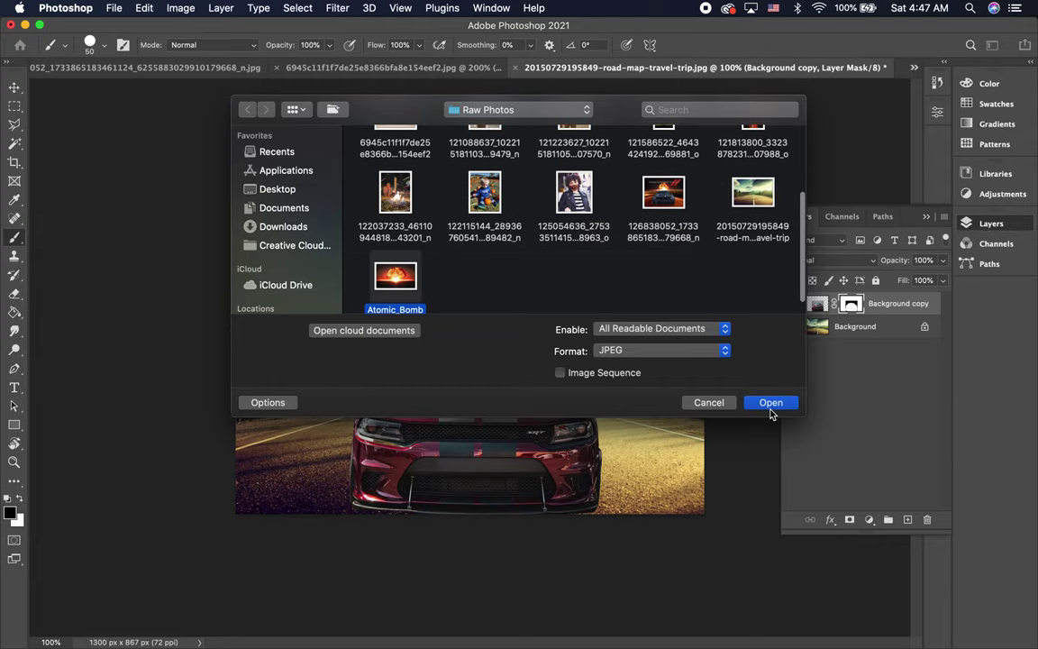
{"action": "left_click", "coordinate": [770, 403]}
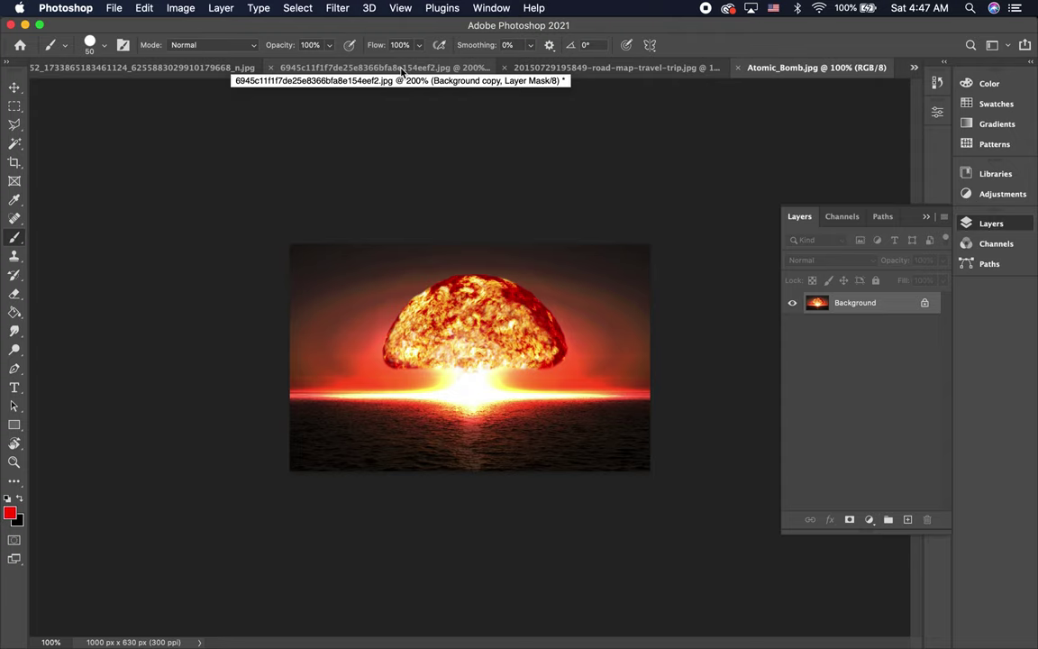
{"action": "left_click", "coordinate": [548, 68]}
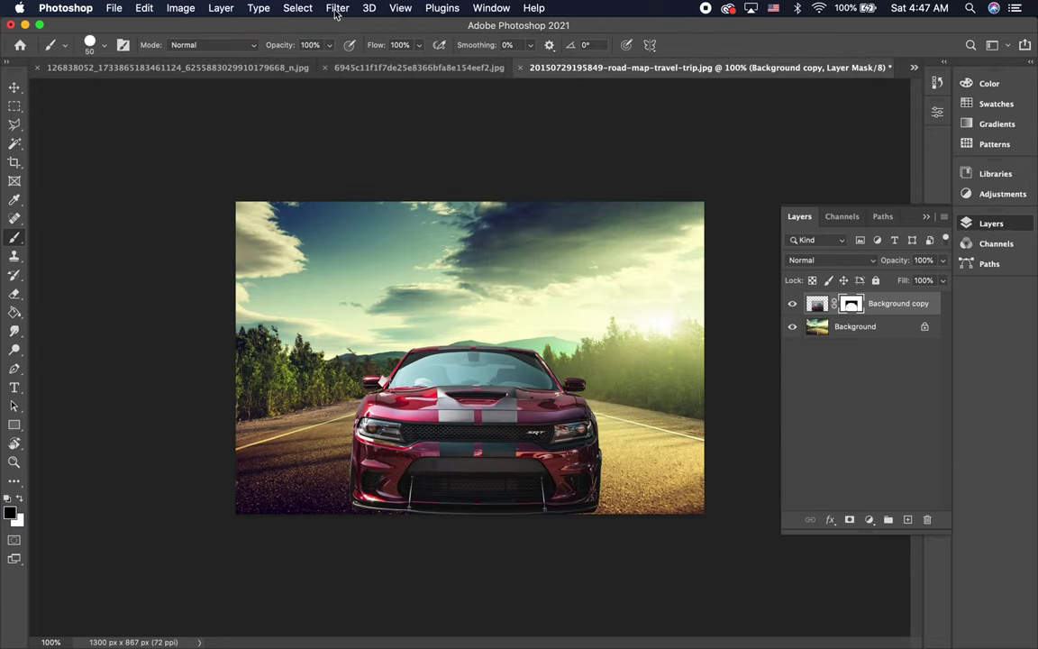
Unlock the Background as Layer 0 and start Sky Replacement, collapsing the Blue Skies presets.
{"action": "left_click", "coordinate": [918, 329]}
{"action": "left_click", "coordinate": [923, 327]}
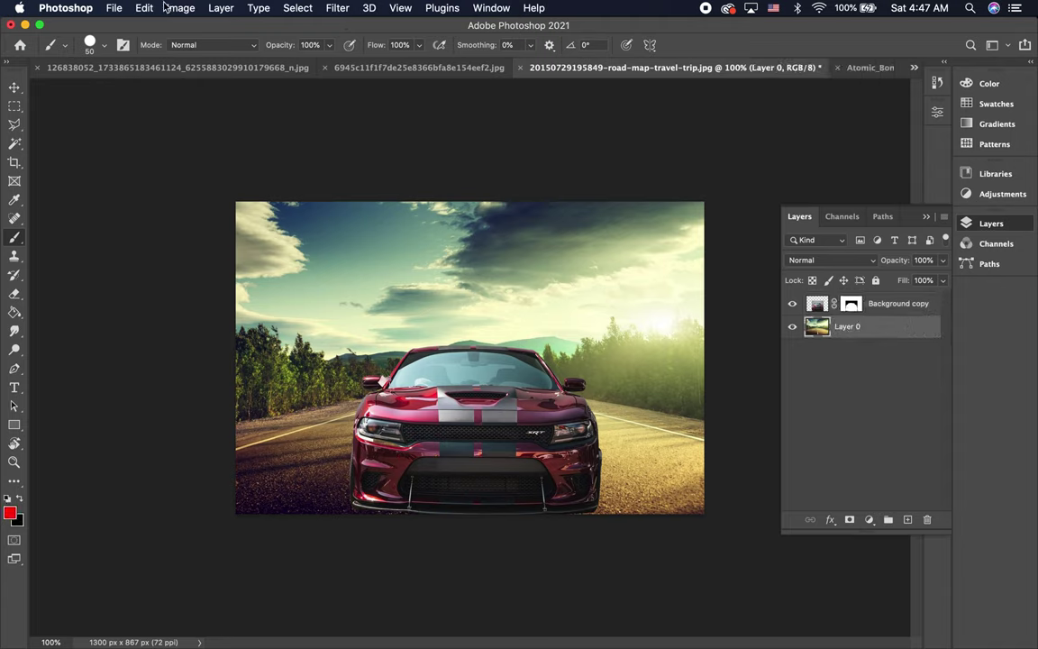
{"action": "left_click", "coordinate": [178, 9]}
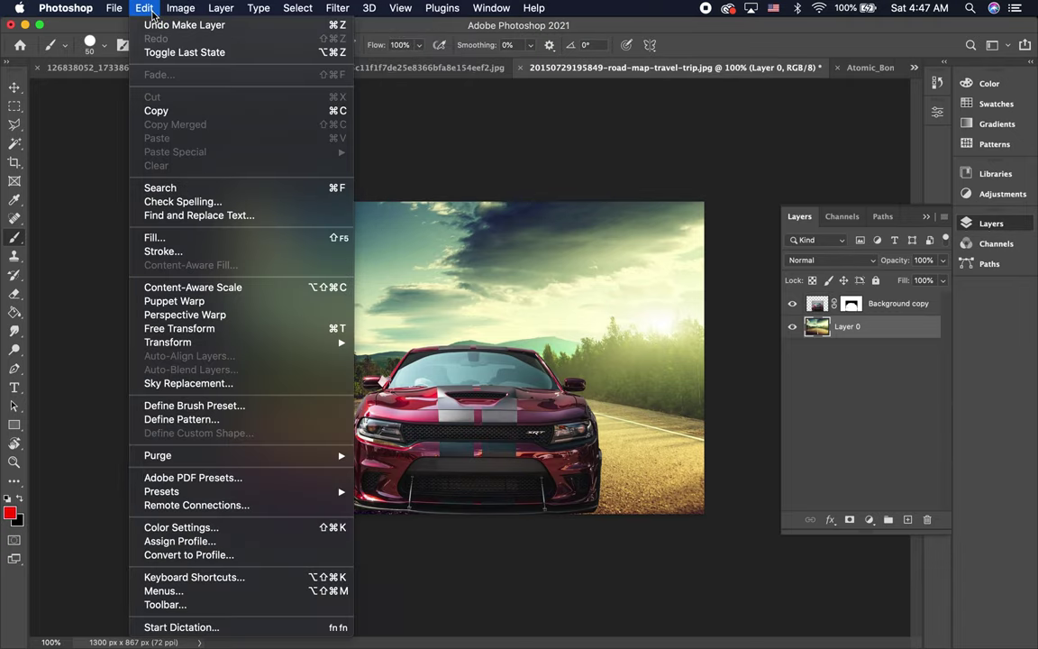
{"action": "left_click", "coordinate": [212, 383]}
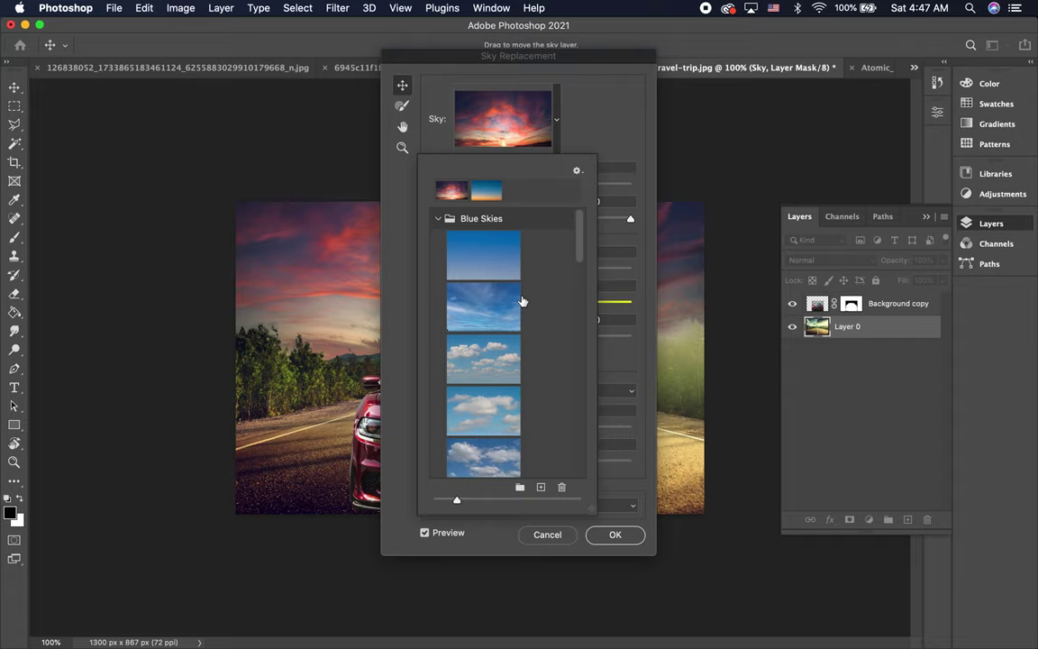
{"action": "left_click", "coordinate": [439, 219]}
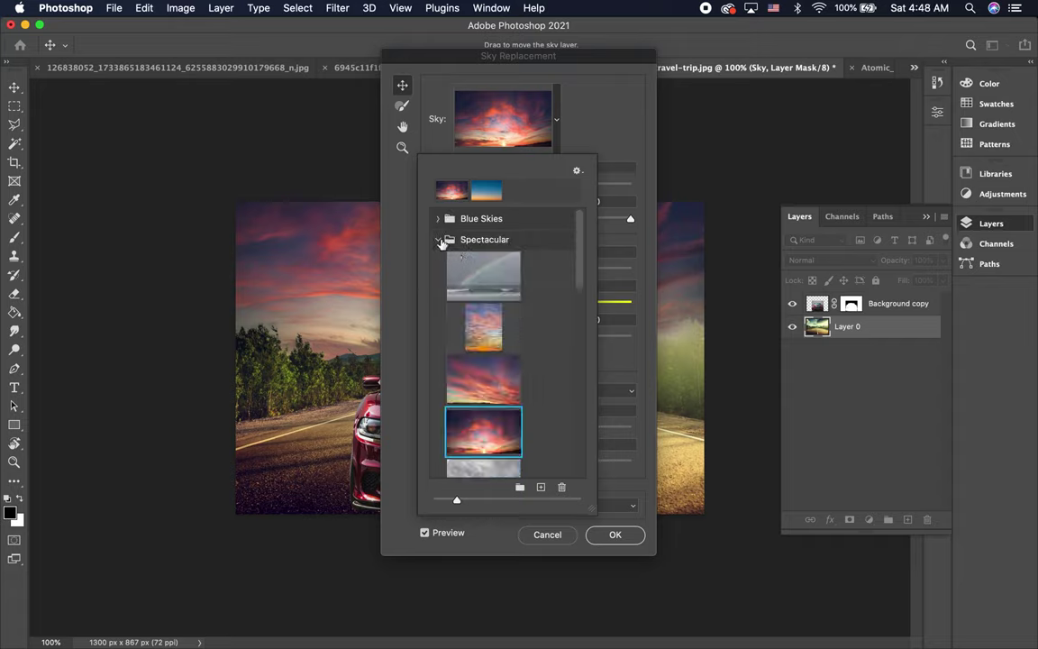
Collapse the Spectacular and Sunsets preset folders and create a new sky group named 'ps edits'.
{"action": "left_click", "coordinate": [439, 240]}
{"action": "left_click", "coordinate": [439, 261]}
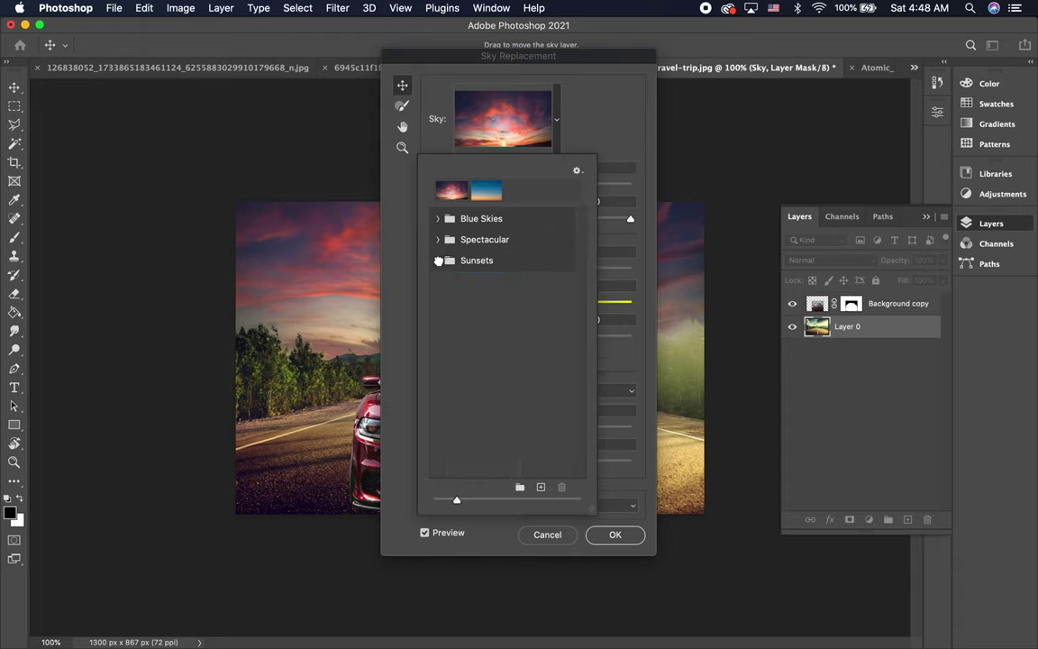
{"action": "left_click", "coordinate": [523, 489]}
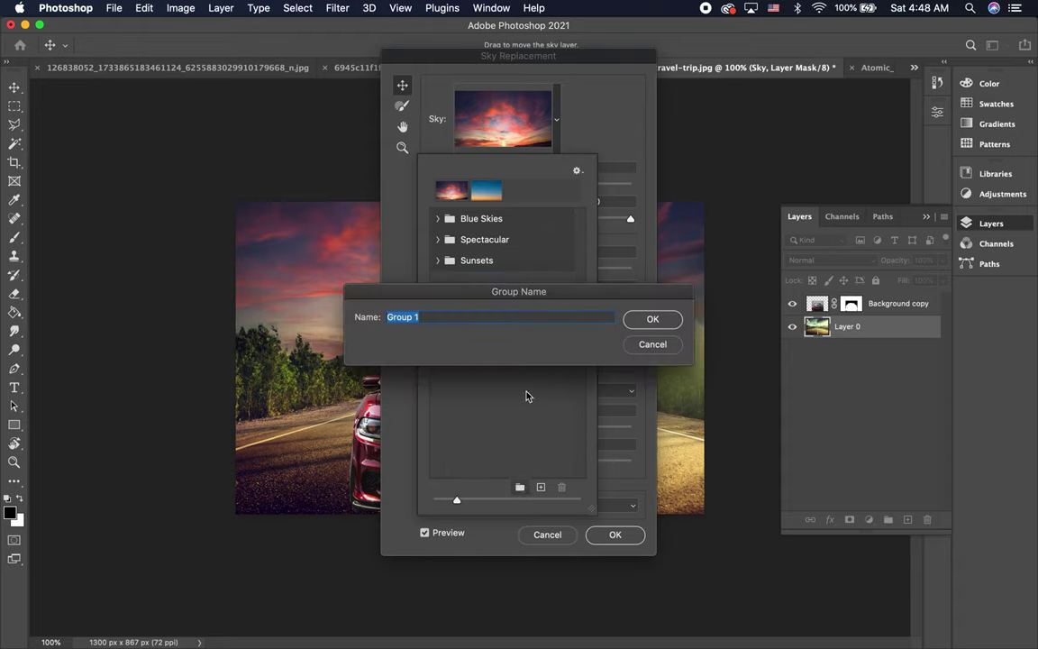
{"action": "type", "text": "ps edits"}
{"action": "key", "text": "Return"}
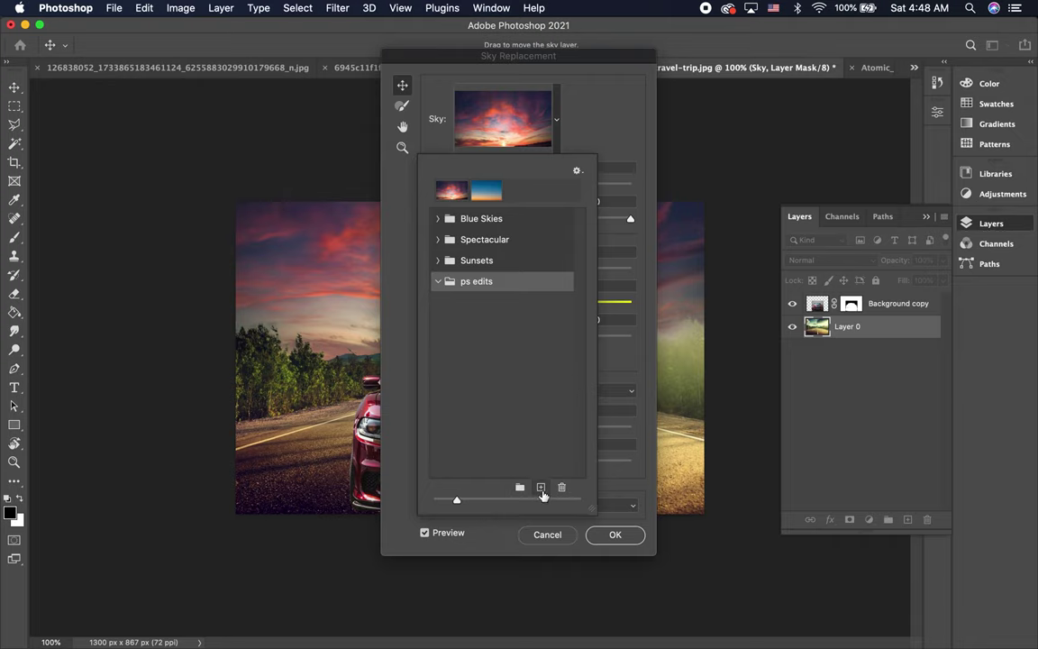
Load Atomic_Bomb.jpg as a new sky preset in 'ps edits' and close the preset picker.
{"action": "left_click", "coordinate": [542, 489]}
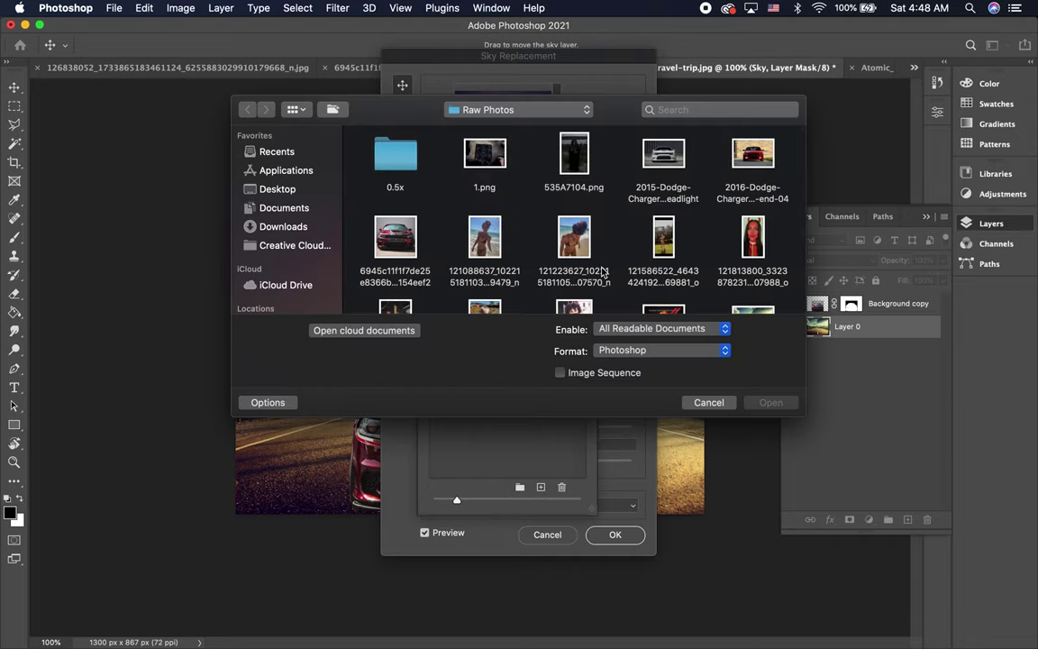
{"action": "scroll", "coordinate": [603, 272], "scroll_direction": "down", "scroll_amount": 3}
{"action": "scroll", "coordinate": [602, 273], "scroll_direction": "down", "scroll_amount": 2}
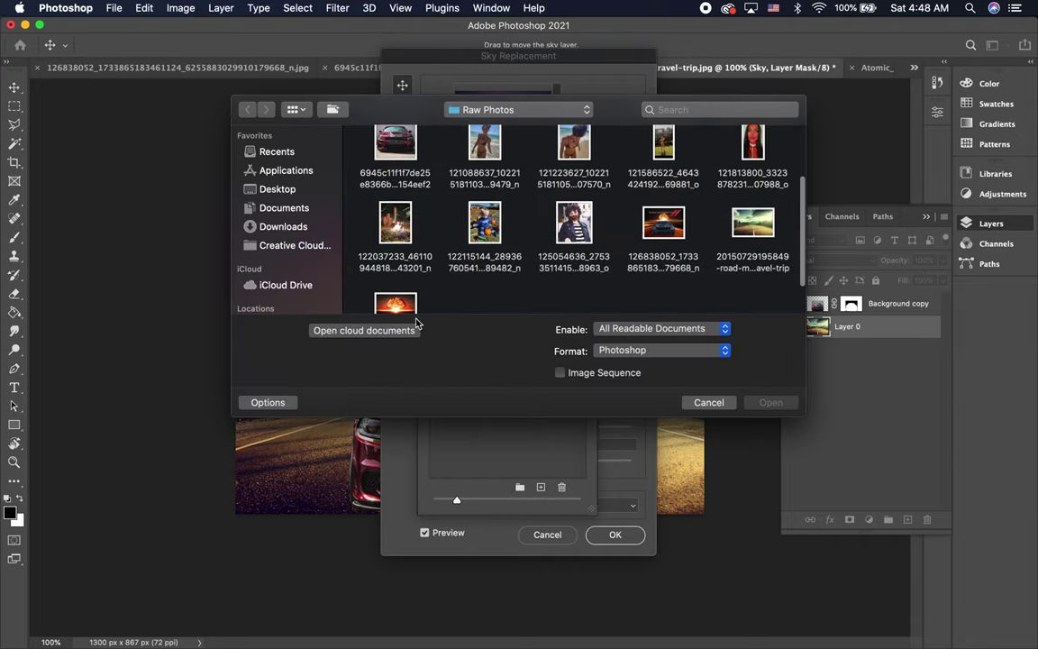
{"action": "left_click", "coordinate": [401, 306]}
{"action": "left_click", "coordinate": [768, 407]}
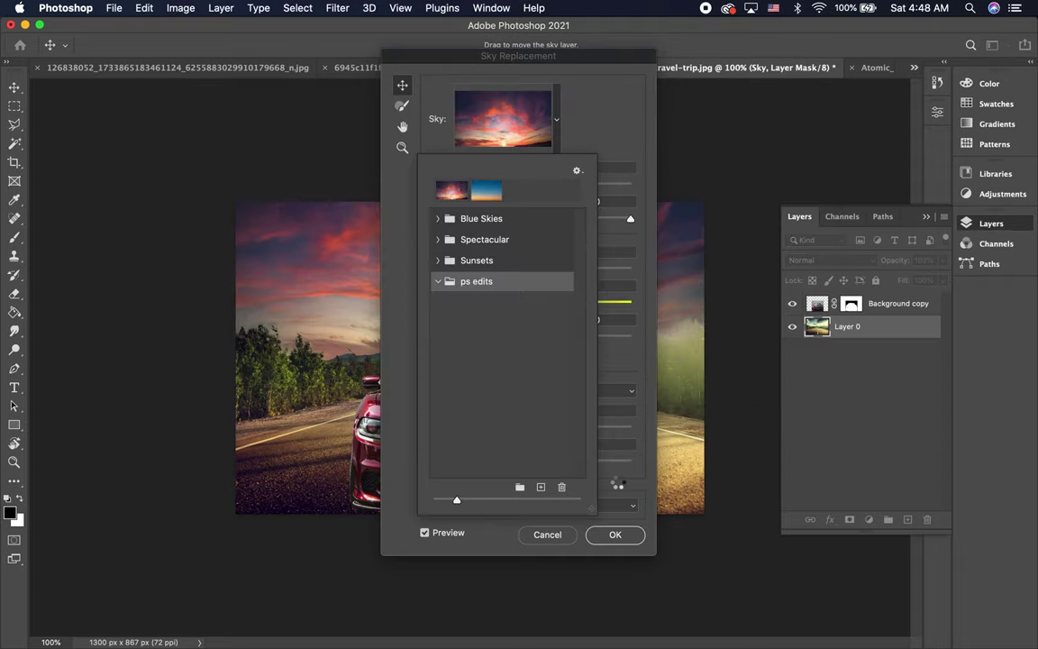
{"action": "left_click", "coordinate": [672, 323]}
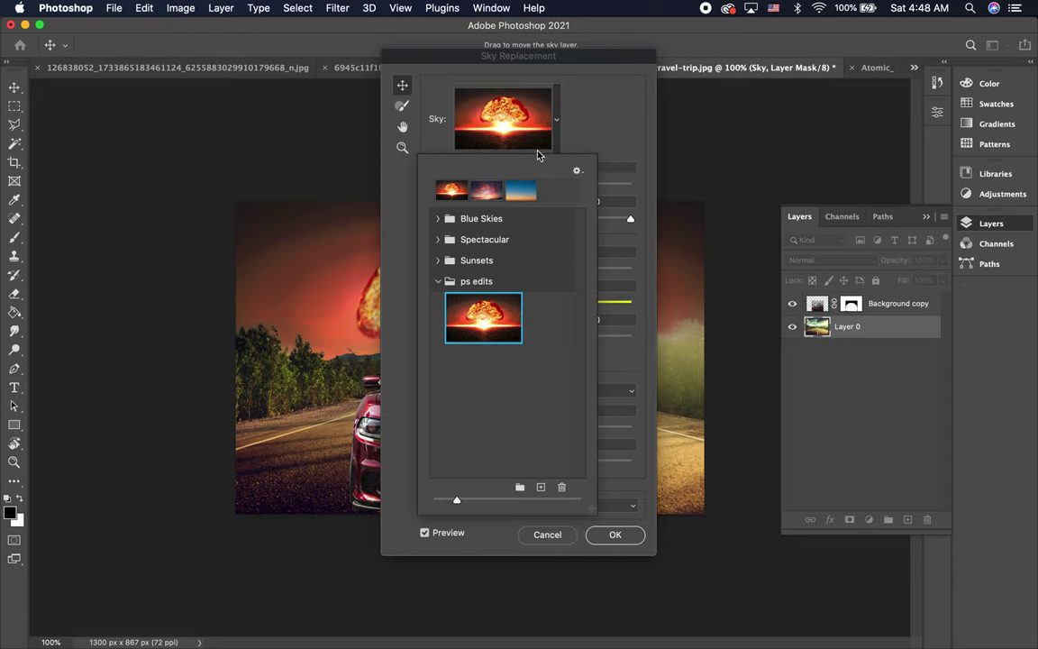
{"action": "left_click", "coordinate": [353, 391]}
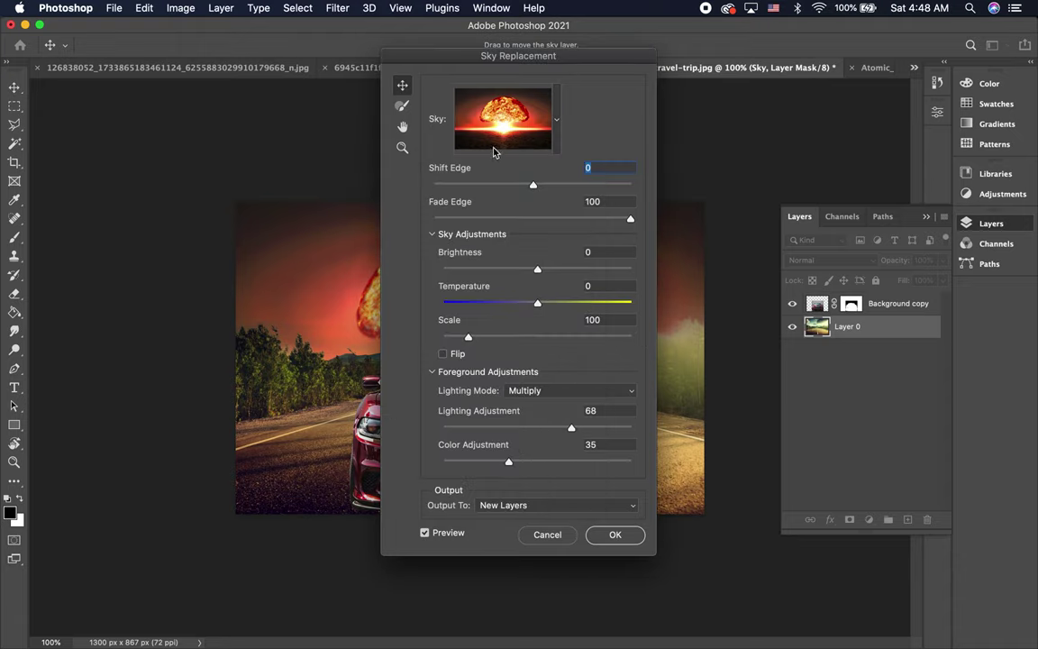
Apply the fireball sky, nudge the Sky layer into place above the car, and collapse the group.
{"action": "left_click_drag", "start_coordinate": [563, 60], "coordinate": [198, 89]}
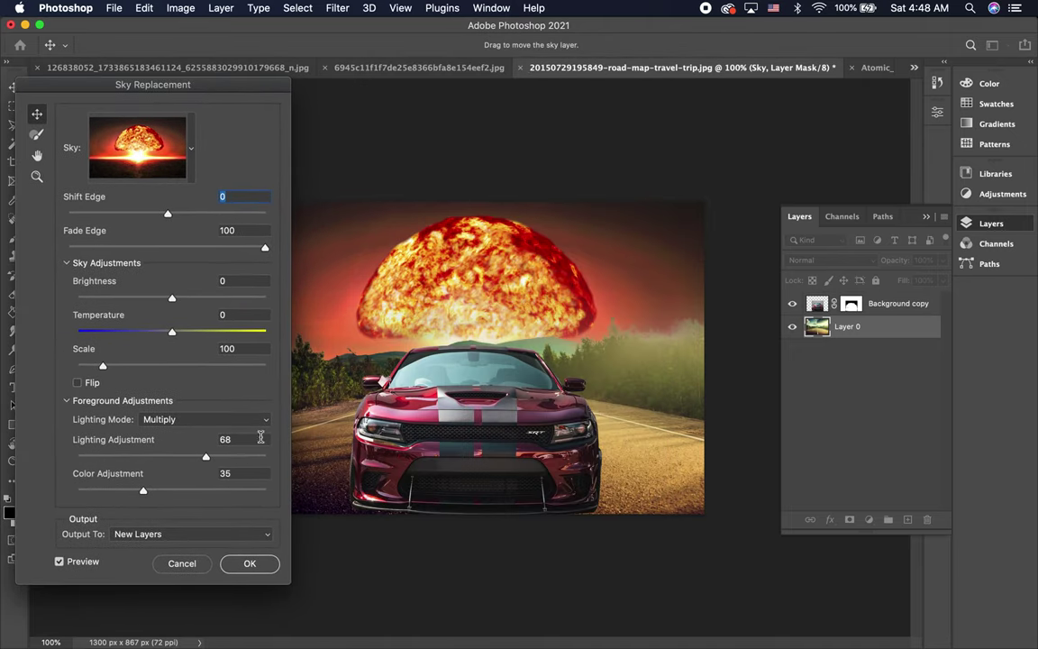
{"action": "left_click", "coordinate": [257, 559]}
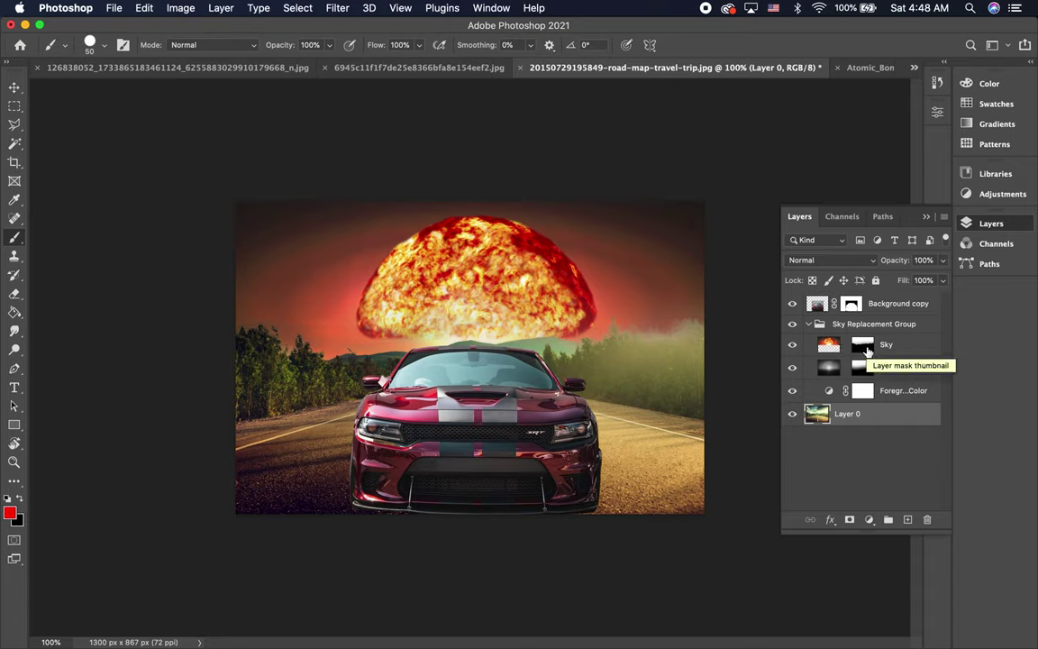
{"action": "left_click", "coordinate": [828, 345]}
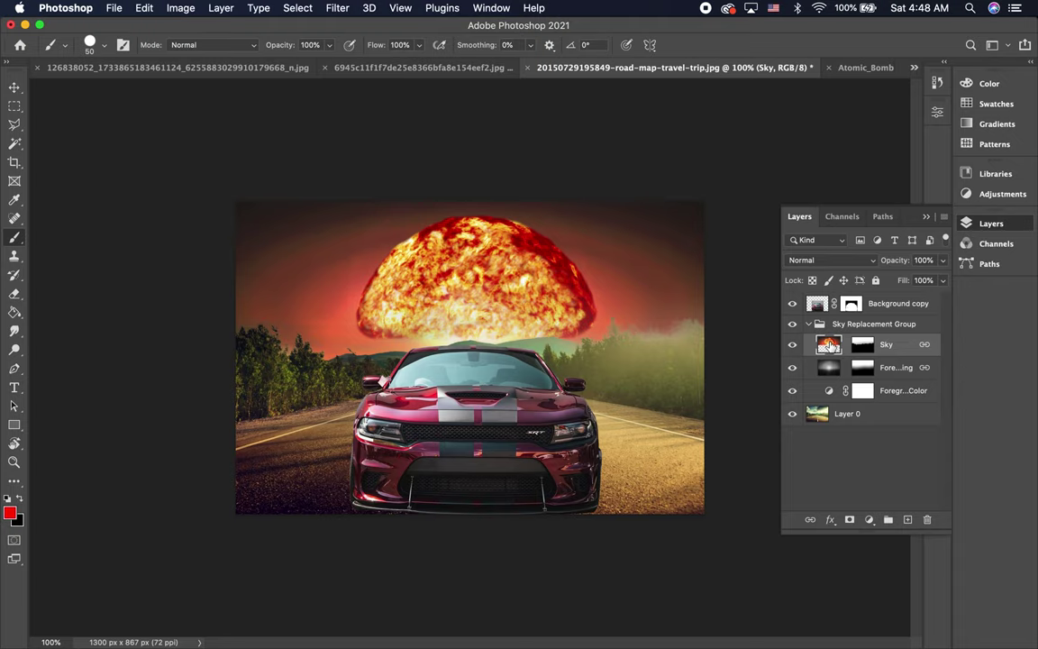
{"action": "key", "text": "v"}
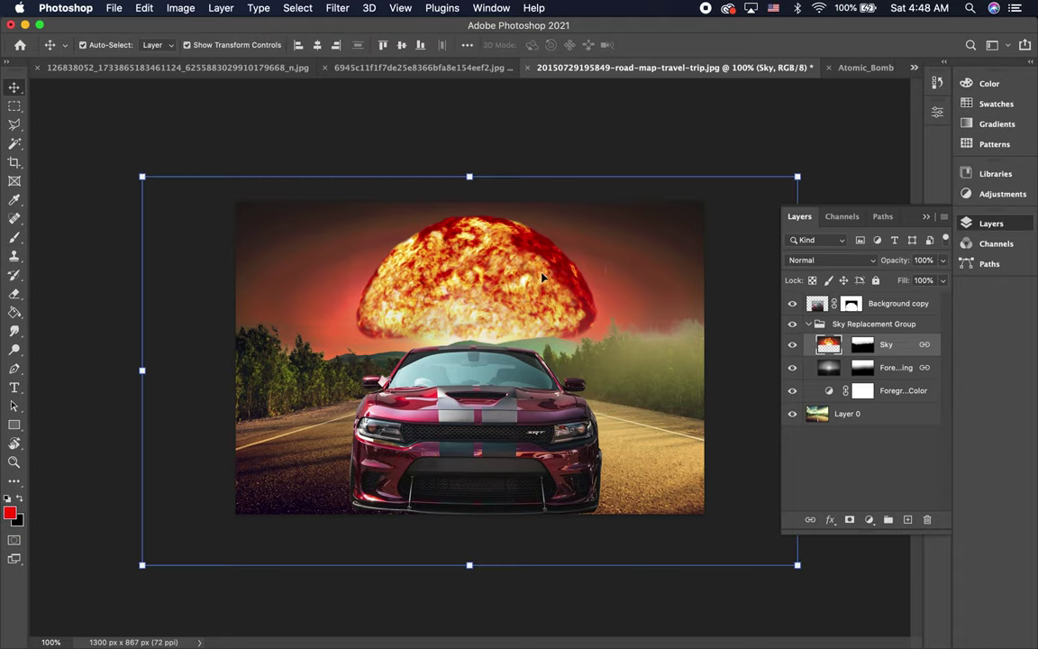
{"action": "left_click_drag", "start_coordinate": [522, 279], "coordinate": [519, 273]}
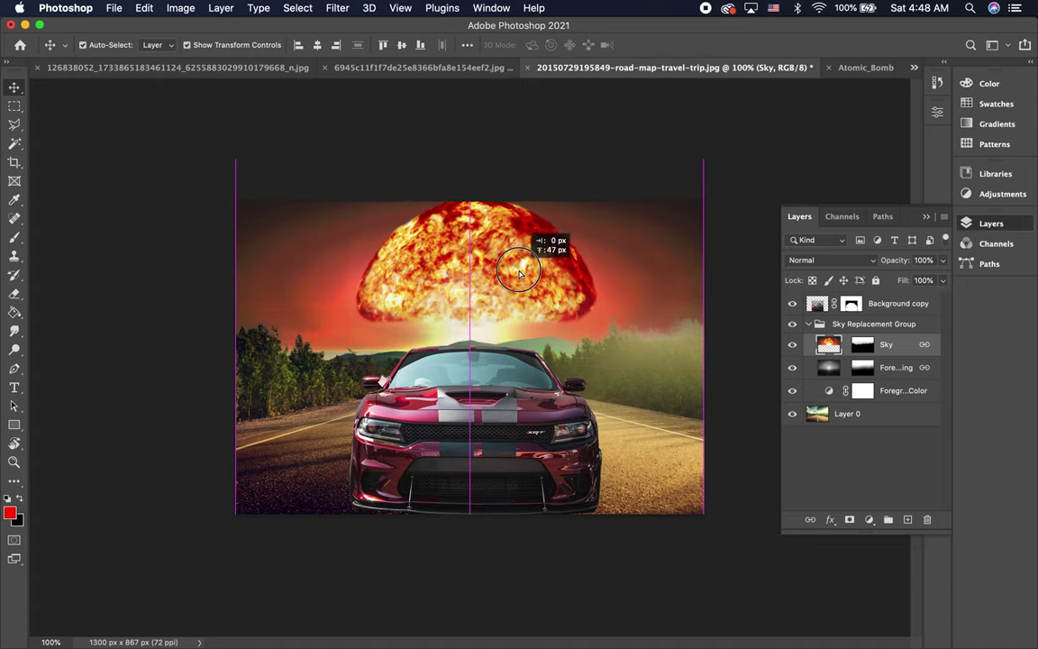
{"action": "left_click_drag", "start_coordinate": [519, 273], "coordinate": [519, 276]}
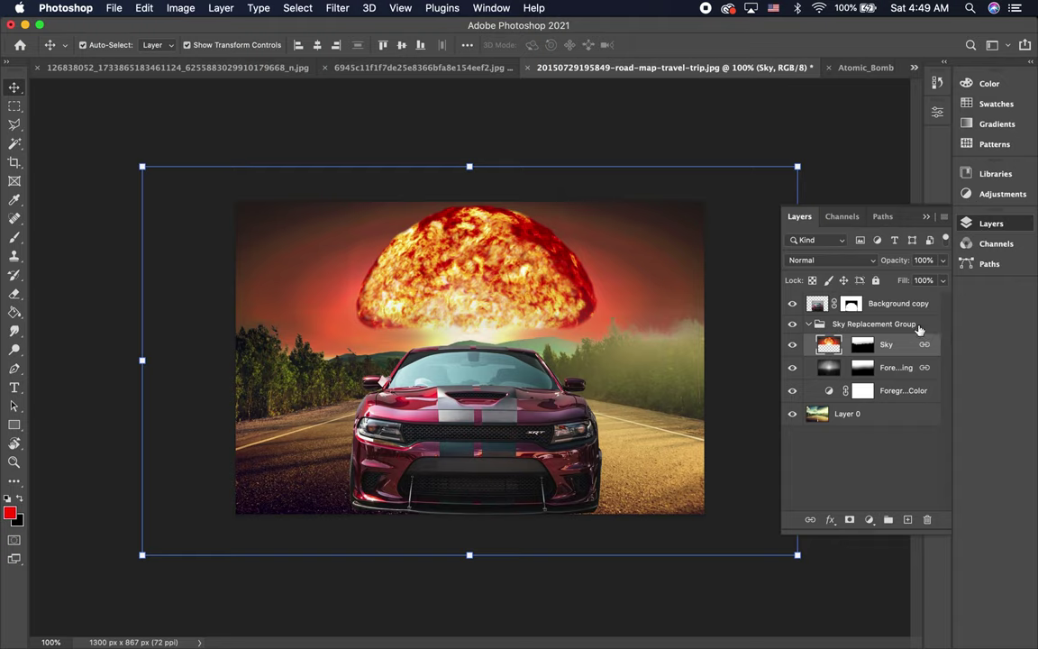
{"action": "left_click", "coordinate": [809, 325]}
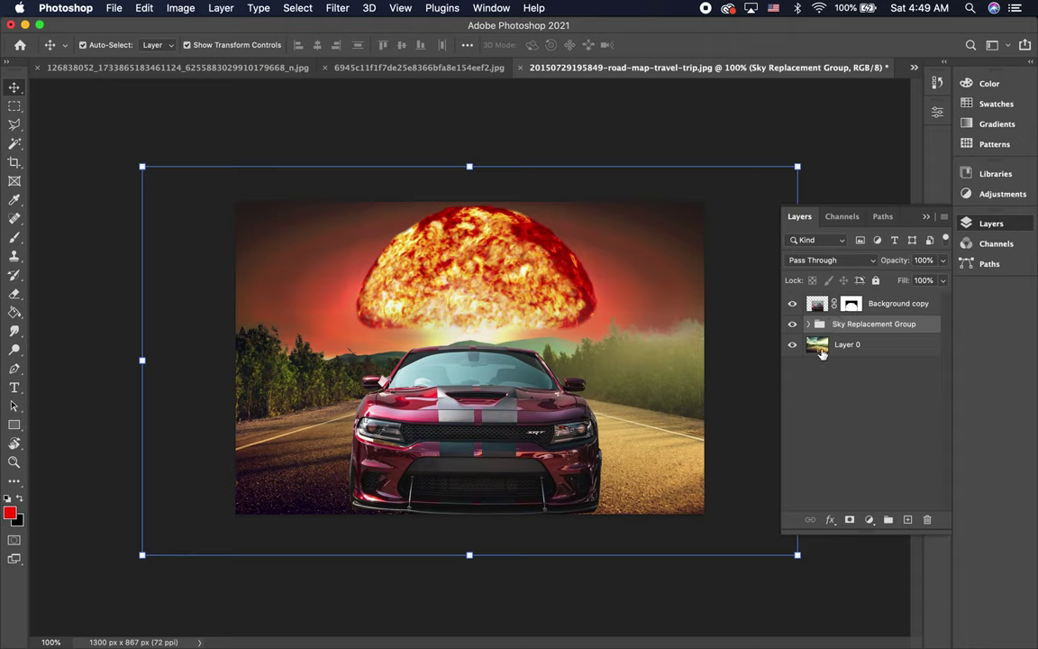
Select Layer 0 and browse the adjustment-layer list without adding one.
{"action": "left_click", "coordinate": [820, 348]}
{"action": "left_click", "coordinate": [869, 520]}
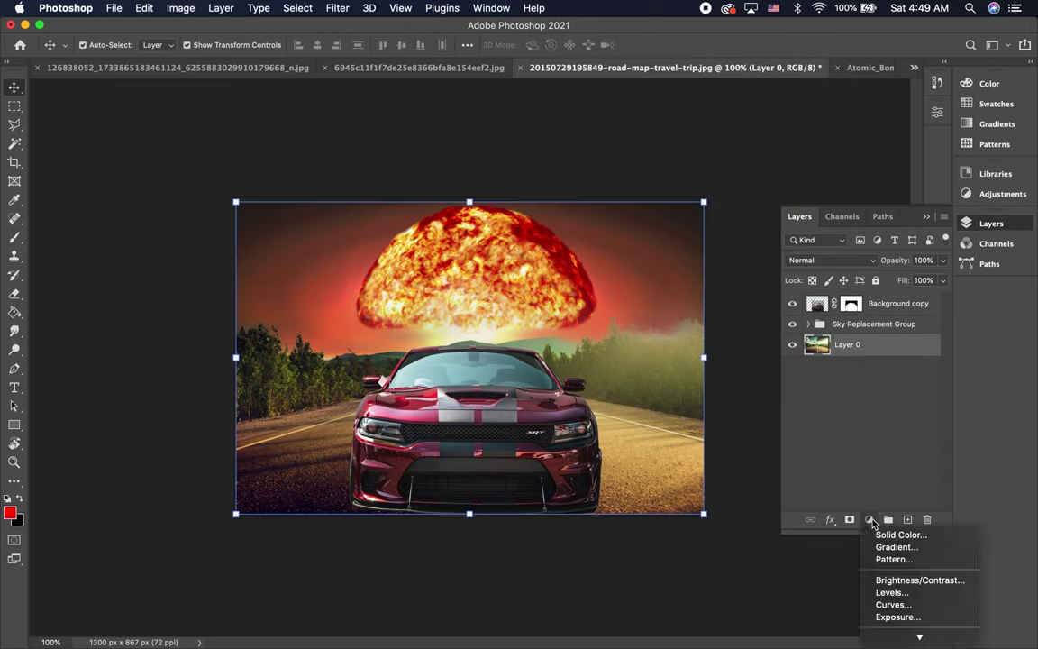
{"action": "scroll", "coordinate": [906, 592], "scroll_direction": "down", "scroll_amount": 3}
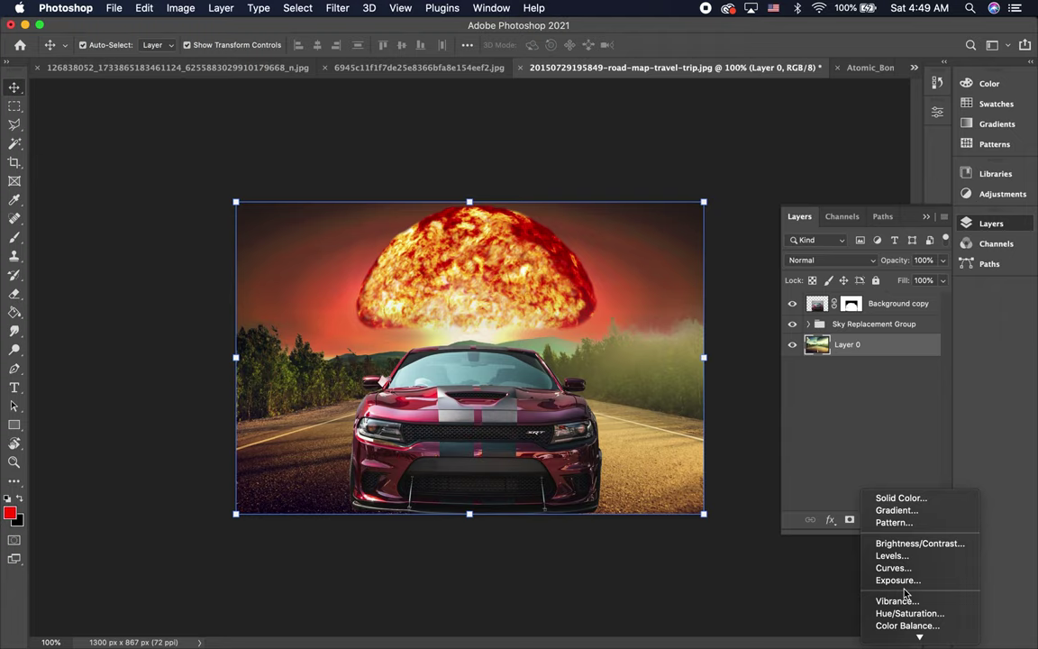
{"action": "scroll", "coordinate": [906, 592], "scroll_direction": "down", "scroll_amount": 1}
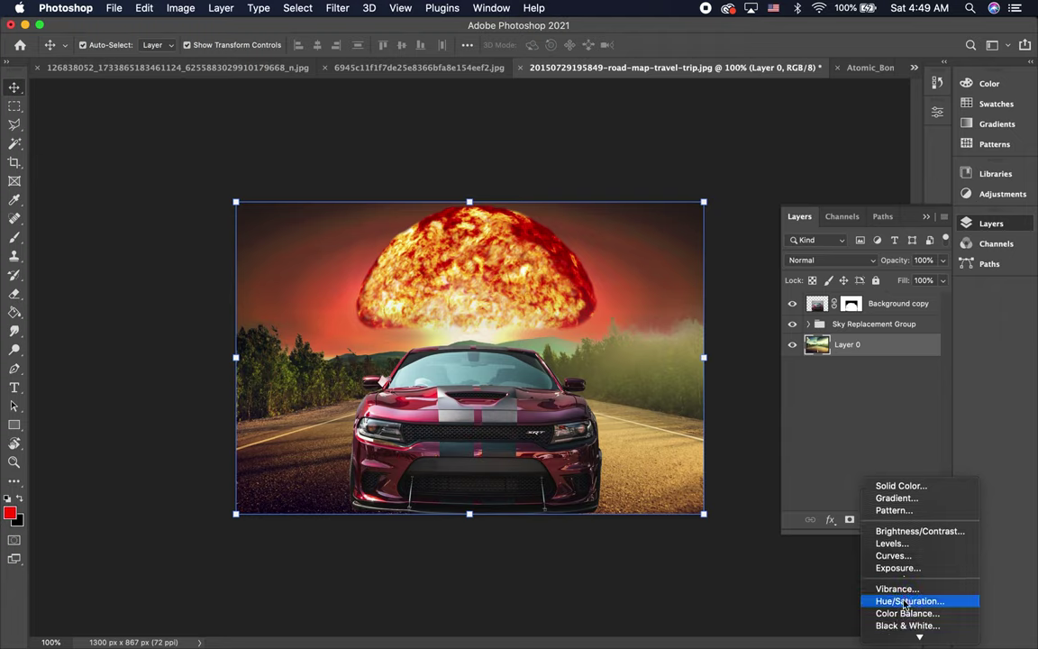
{"action": "left_click", "coordinate": [868, 448]}
Duplicate Layer 0, name the copy 'glow', and add a default Hue/Saturation layer.
{"action": "right_click", "coordinate": [867, 347]}
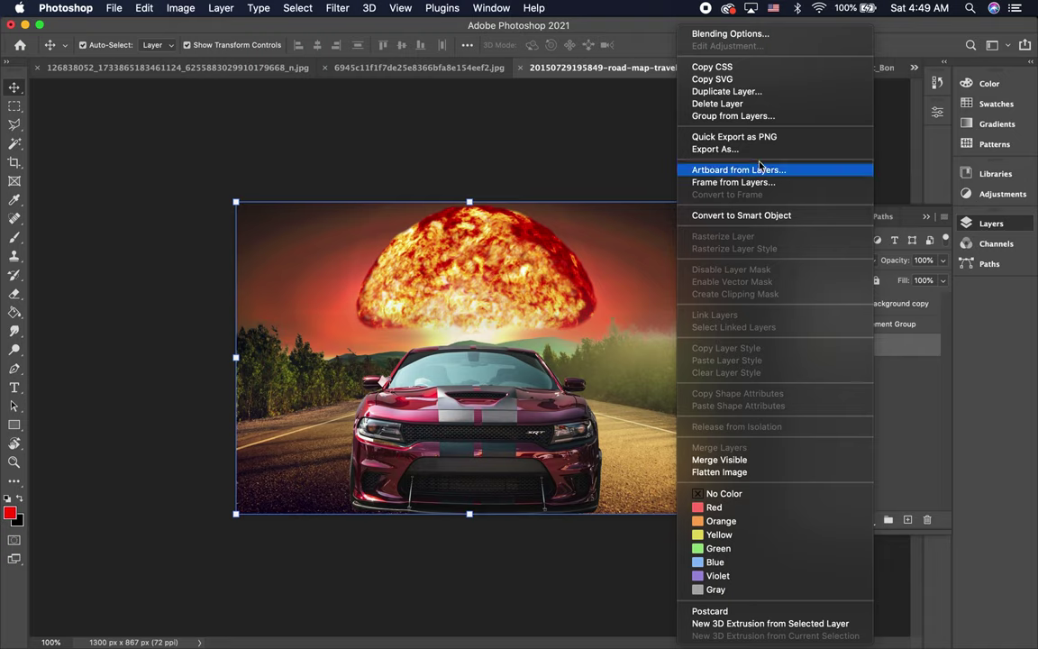
{"action": "left_click", "coordinate": [755, 97]}
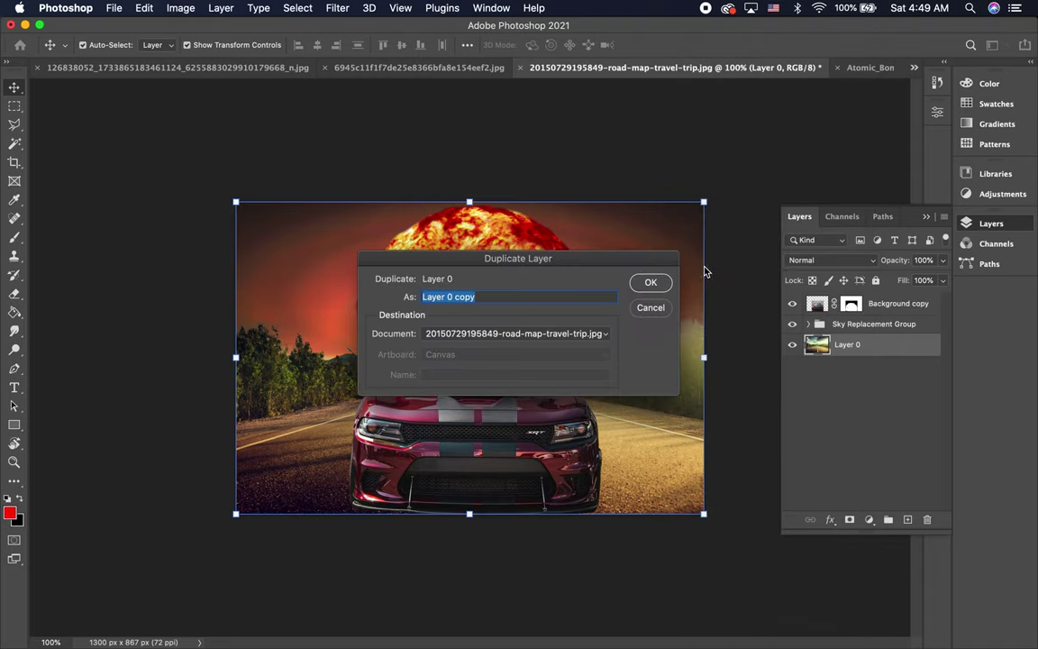
{"action": "left_click", "coordinate": [655, 284]}
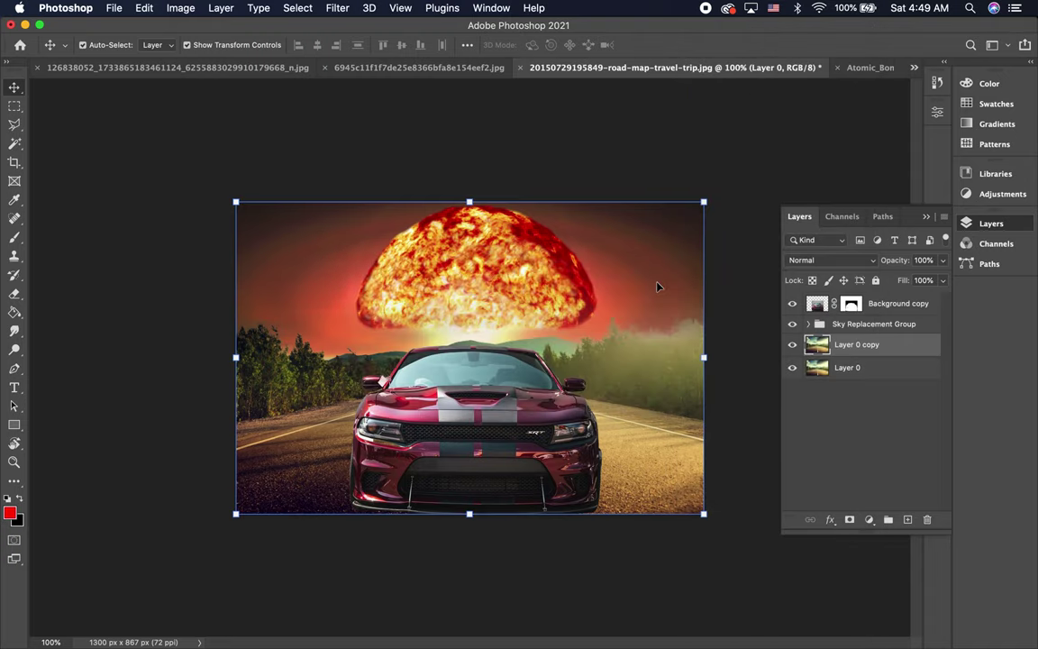
{"action": "double_click", "coordinate": [867, 348]}
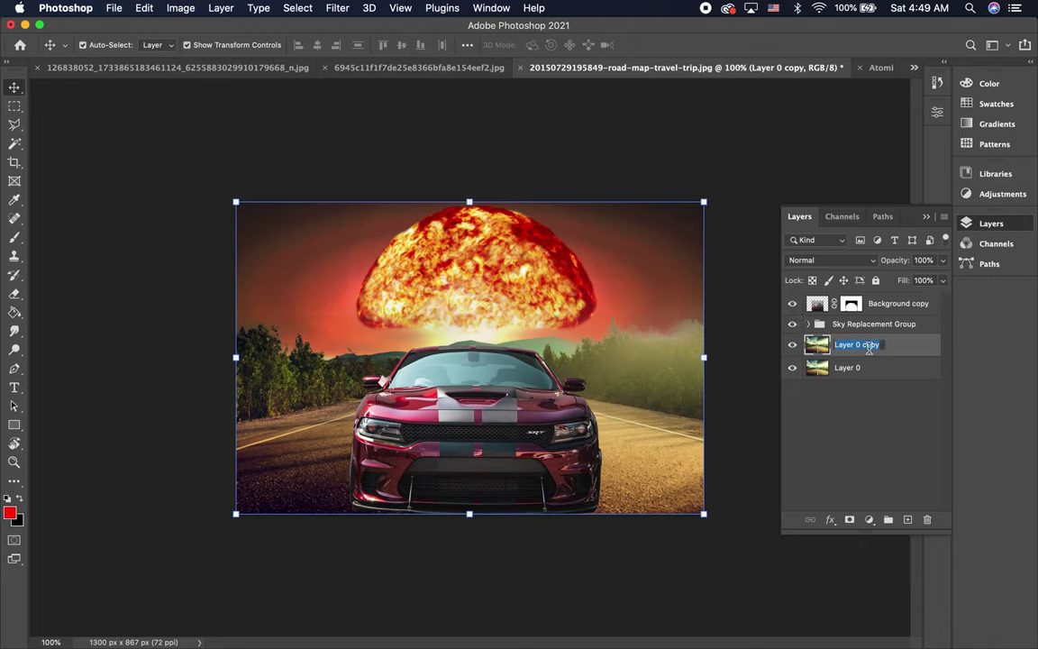
{"action": "type", "text": "c"}
{"action": "key", "text": "Return"}
{"action": "left_click", "coordinate": [869, 519]}
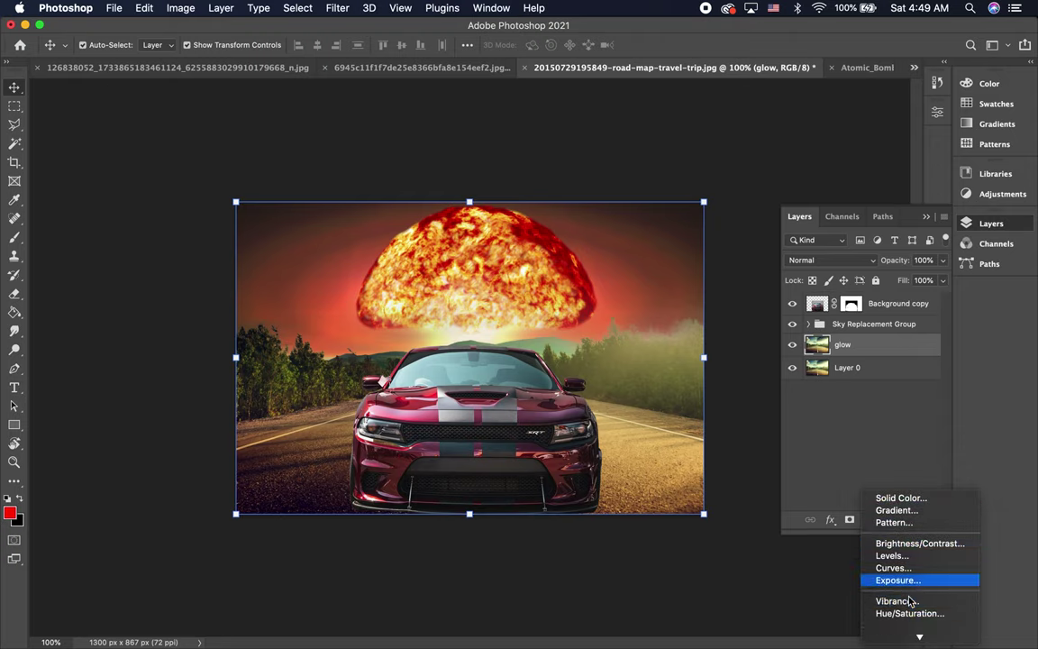
{"action": "left_click", "coordinate": [910, 613]}
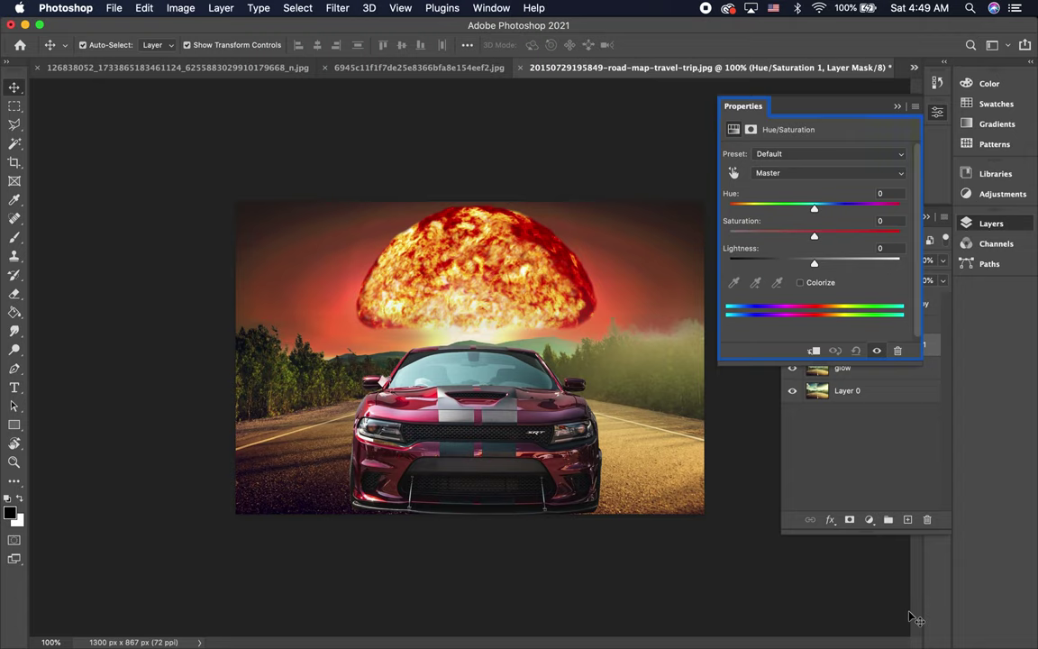
Colorize Hue/Saturation 1 with Hue 24, Saturation 49 and Lightness +10.
{"action": "left_click", "coordinate": [800, 283]}
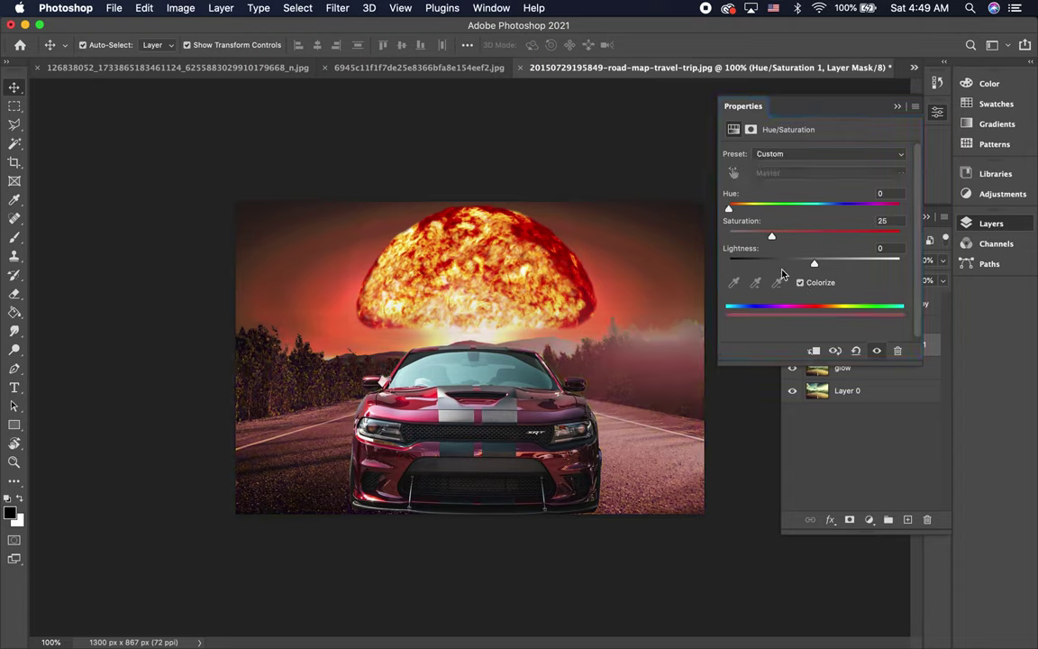
{"action": "left_click_drag", "start_coordinate": [730, 210], "coordinate": [741, 210]}
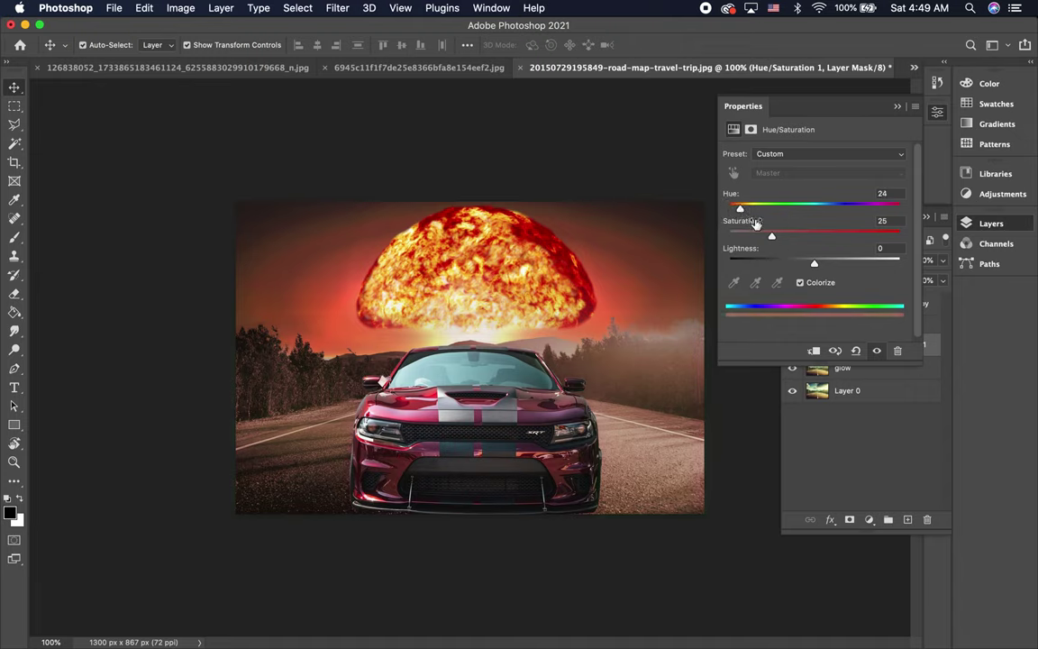
{"action": "mouse_move", "coordinate": [771, 235]}
{"action": "left_mouse_down"}
{"action": "mouse_move", "coordinate": [815, 242]}
{"action": "mouse_move", "coordinate": [826, 270]}
{"action": "left_mouse_up"}
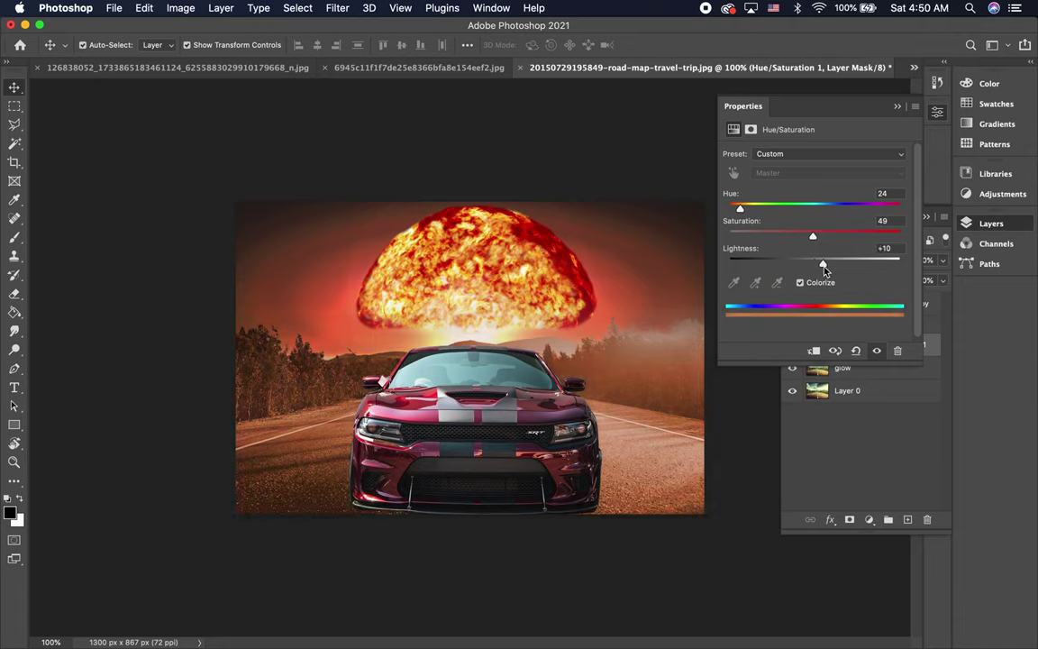
{"action": "left_click", "coordinate": [898, 108]}
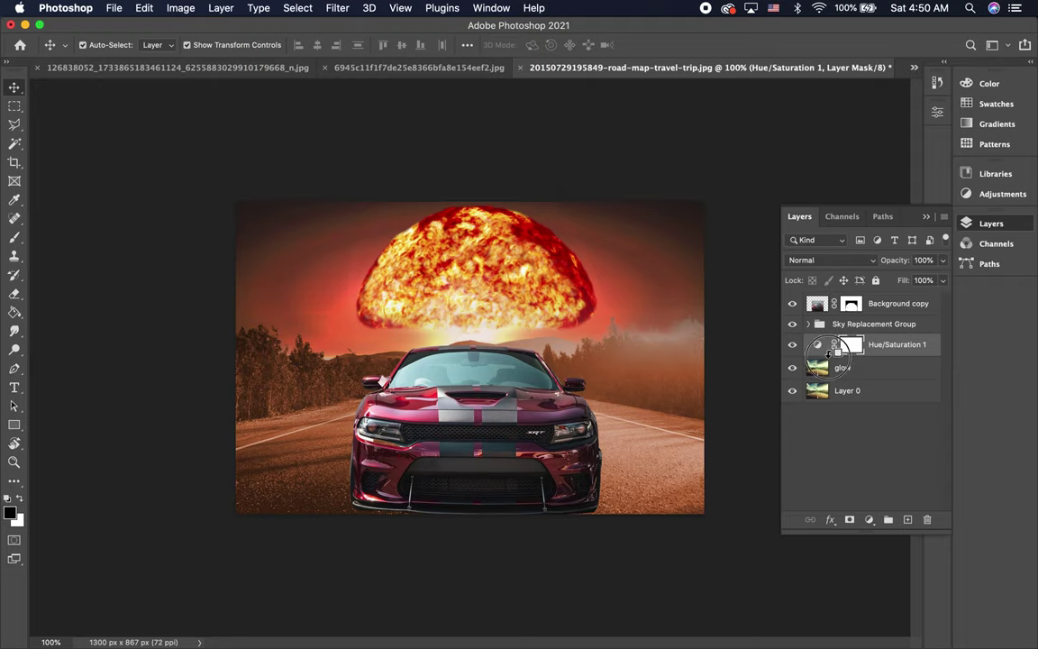
Clip the orange tint to the glow layer, toggle glow's visibility to compare, and reselect it.
{"action": "left_click", "coordinate": [838, 361], "text": "alt"}
{"action": "left_click", "coordinate": [793, 369]}
{"action": "left_click", "coordinate": [793, 369]}
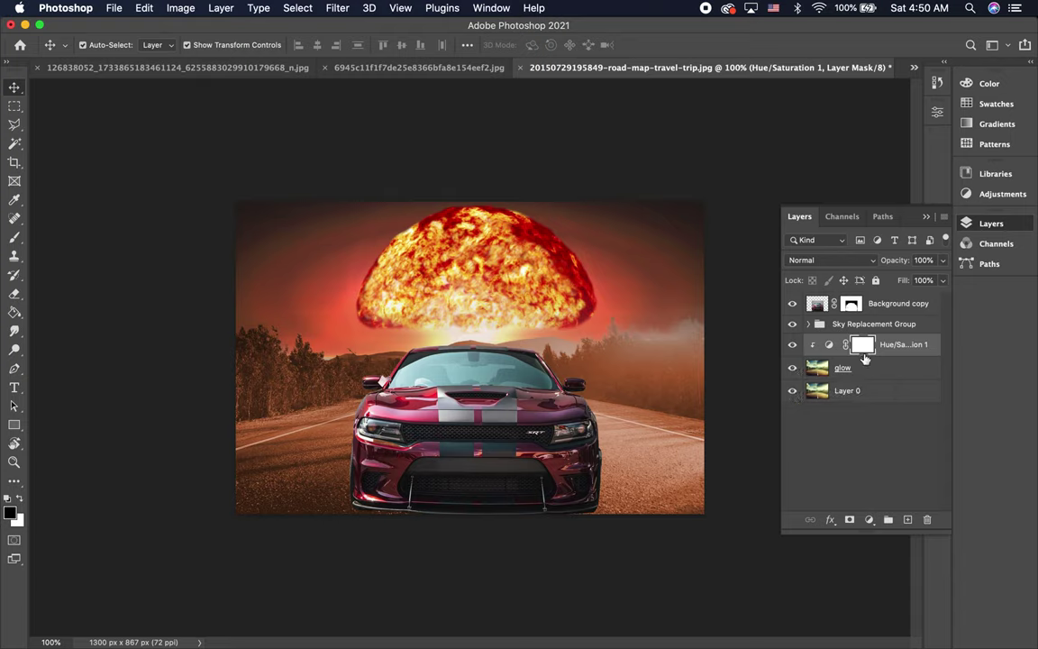
{"action": "left_click", "coordinate": [829, 370]}
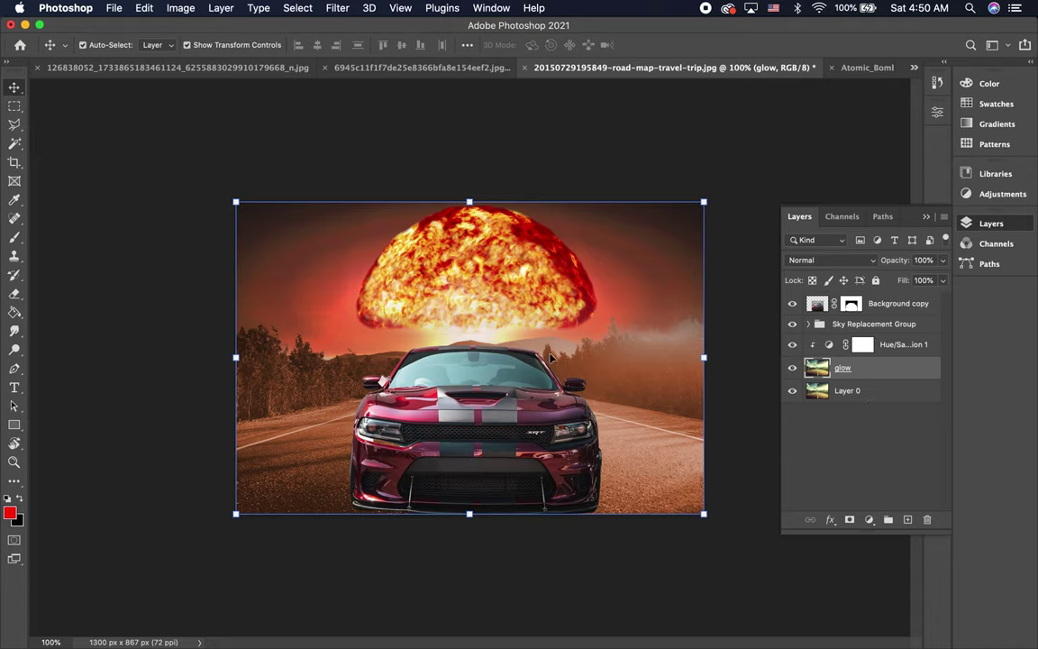
Burn in the hazy sky beside the mushroom cloud on the glow layer with a 300 px brush.
{"action": "left_click", "coordinate": [14, 355]}
{"action": "left_click", "coordinate": [71, 362]}
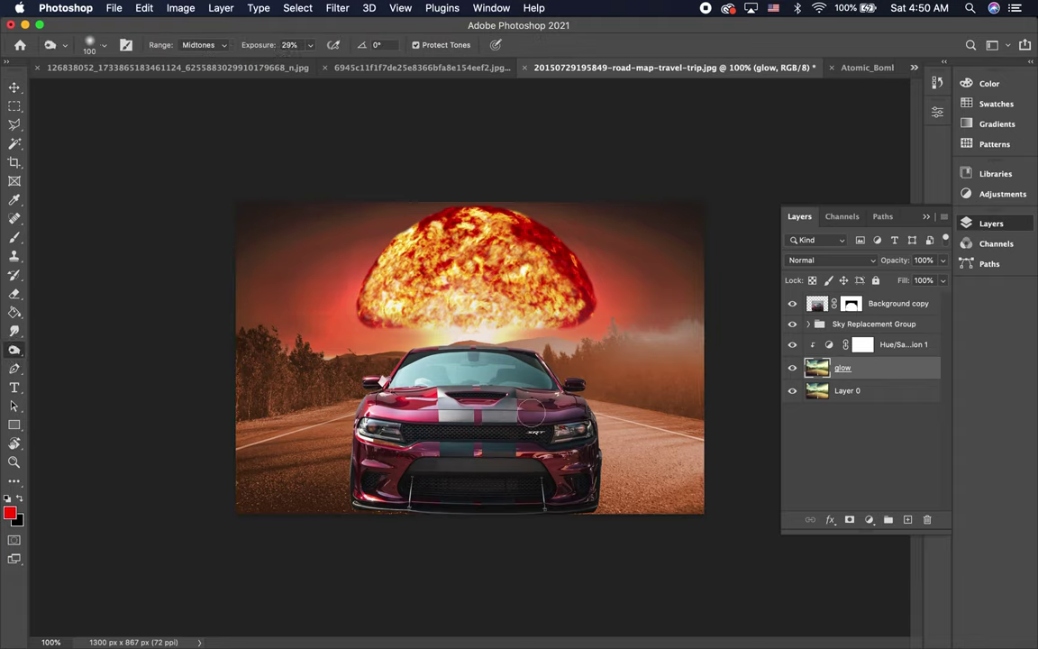
{"action": "mouse_move", "coordinate": [711, 335]}
{"action": "left_mouse_down"}
{"action": "mouse_move", "coordinate": [637, 341]}
{"action": "mouse_move", "coordinate": [670, 338]}
{"action": "mouse_move", "coordinate": [706, 315]}
{"action": "mouse_move", "coordinate": [614, 336]}
{"action": "mouse_move", "coordinate": [641, 324]}
{"action": "mouse_move", "coordinate": [613, 324]}
{"action": "left_mouse_up"}
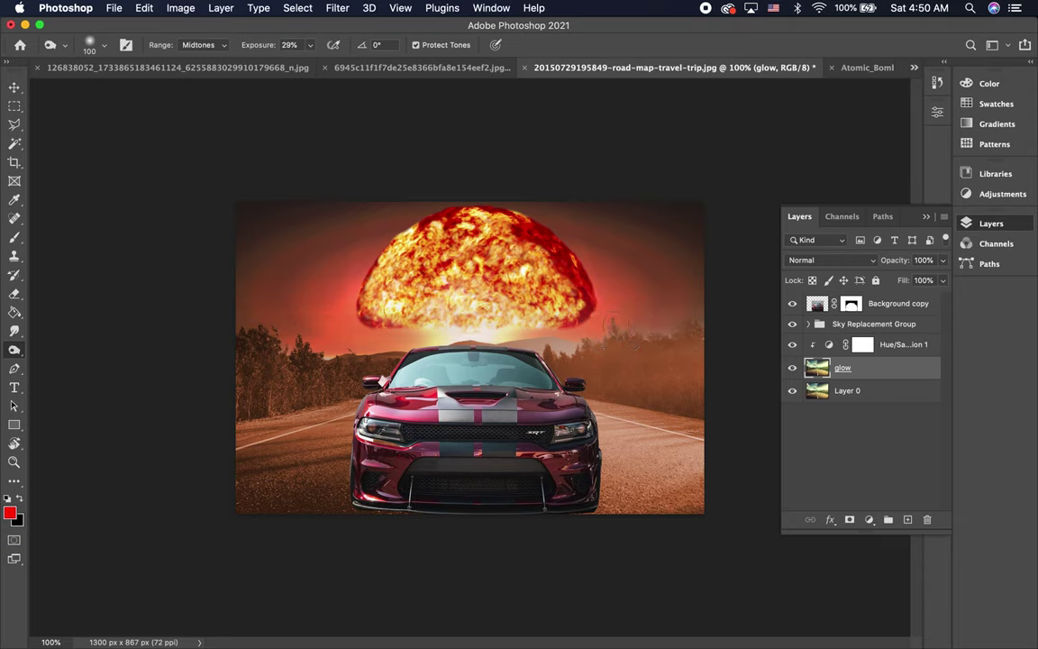
{"action": "key", "text": "bracketright"}
{"action": "key", "text": "bracketright"}
{"action": "key", "text": "bracketright"}
{"action": "key", "text": "bracketright"}
{"action": "key", "text": "bracketright"}
{"action": "key", "text": "bracketright"}
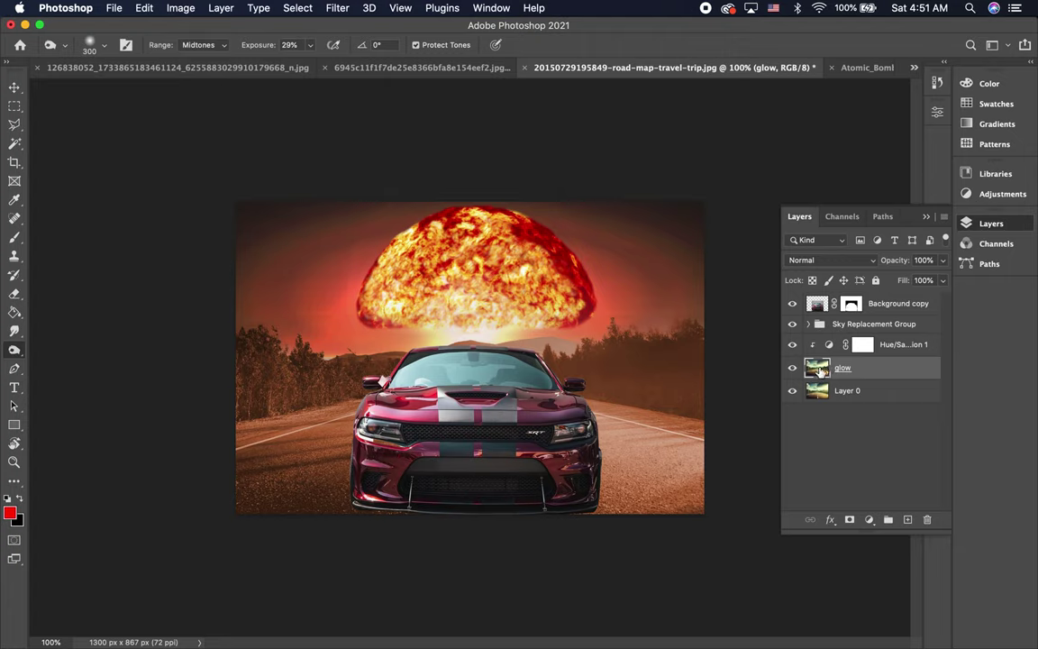
Apply a Zoom Radial Blur at amount 10, Draft quality, with its centre set slightly low.
{"action": "left_click", "coordinate": [335, 8]}
{"action": "mouse_move", "coordinate": [344, 201]}
{"action": "left_click", "coordinate": [599, 299]}
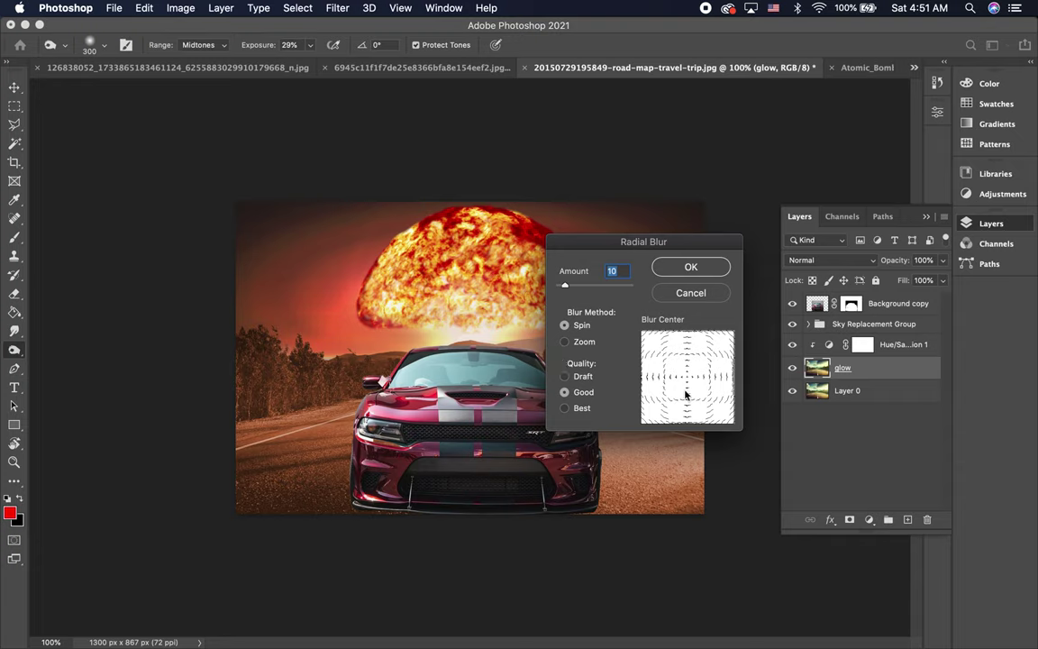
{"action": "left_click", "coordinate": [565, 342]}
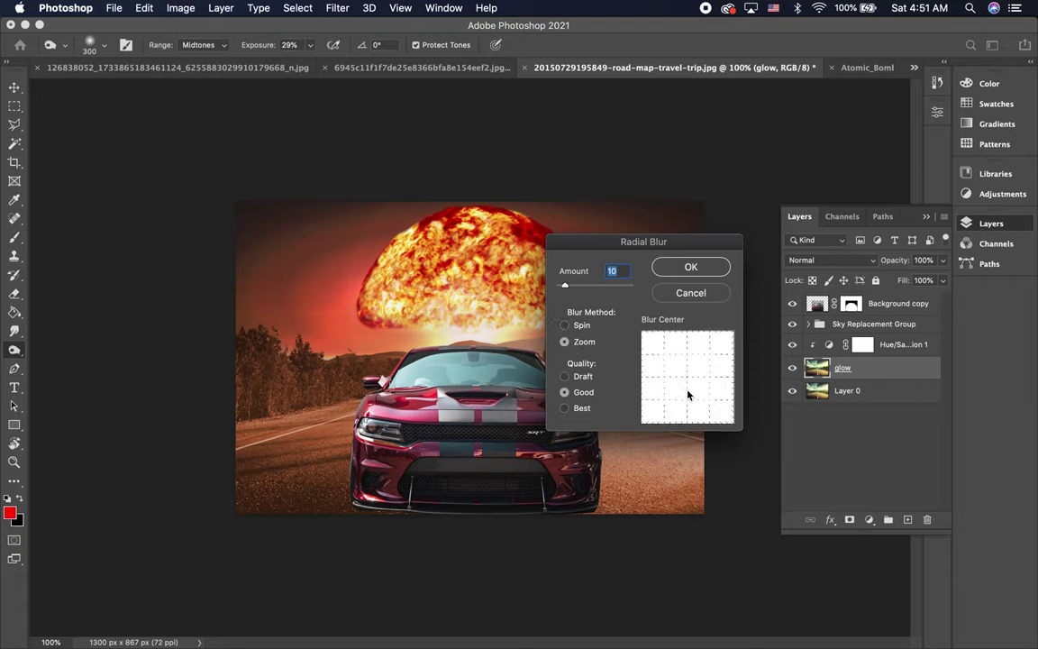
{"action": "left_click", "coordinate": [685, 359]}
{"action": "left_click_drag", "start_coordinate": [686, 358], "coordinate": [685, 370]}
{"action": "left_click", "coordinate": [566, 377]}
{"action": "left_click", "coordinate": [691, 267]}
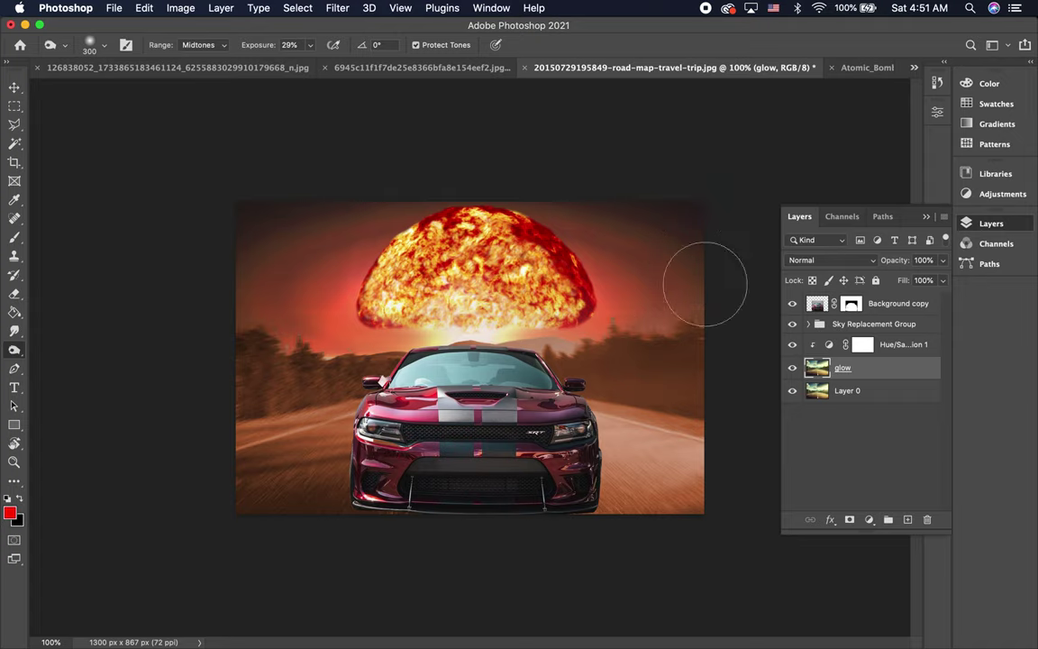
Add a Hue/Saturation layer above Background copy, colorized at Hue 11, Saturation 25.
{"action": "left_click", "coordinate": [828, 306]}
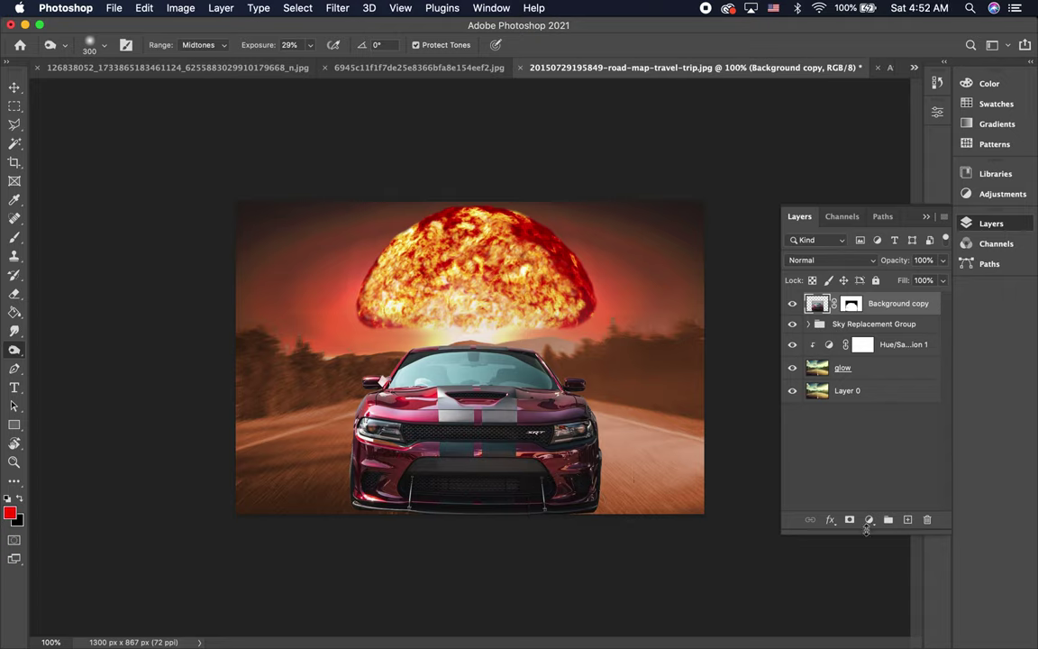
{"action": "left_click", "coordinate": [869, 521]}
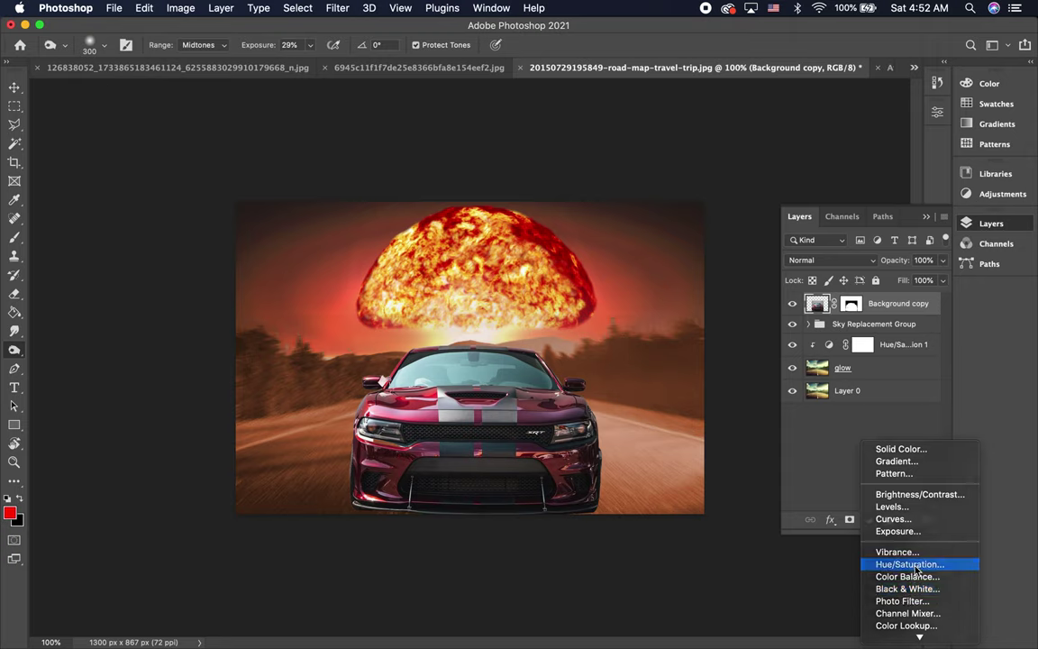
{"action": "left_click", "coordinate": [910, 565]}
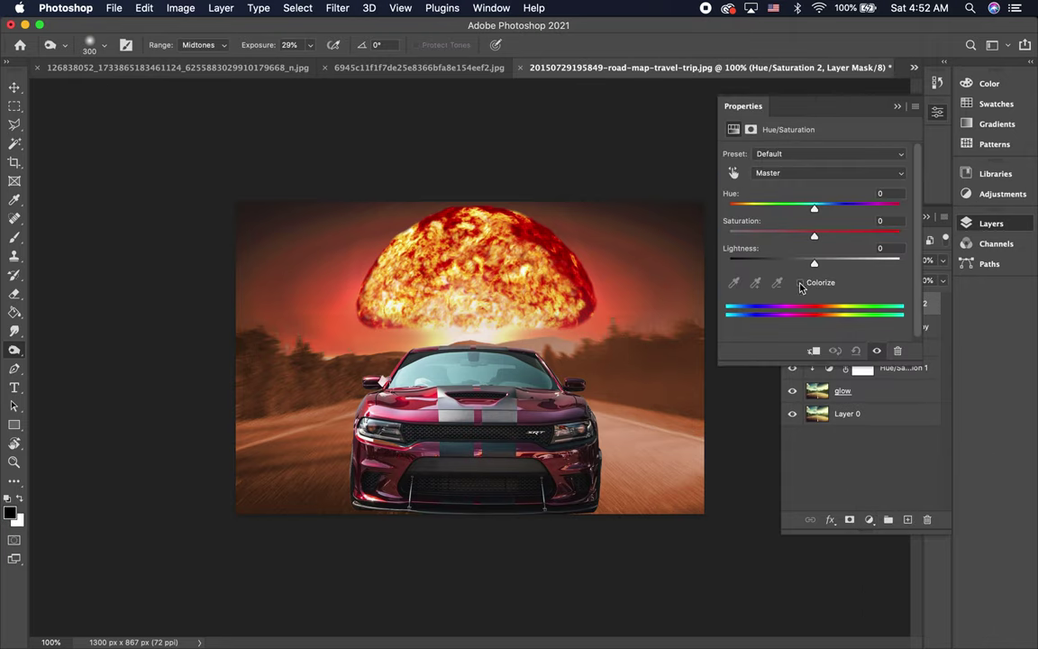
{"action": "left_click", "coordinate": [800, 283]}
{"action": "left_click_drag", "start_coordinate": [730, 209], "coordinate": [734, 210]}
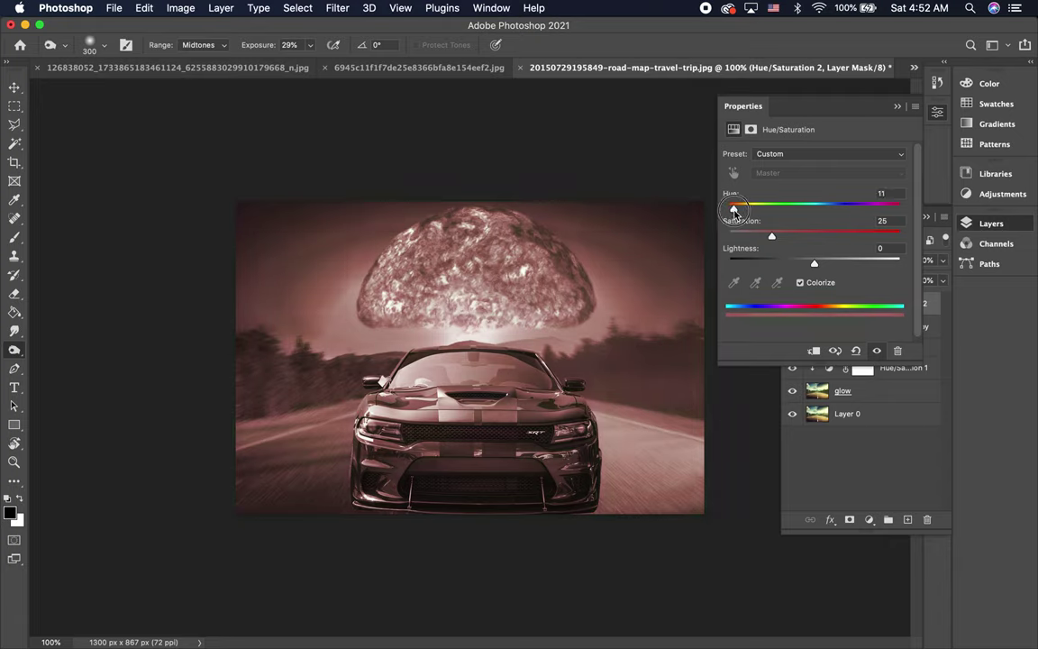
Clip the Hue 11 tint to the Background copy car layer only.
{"action": "left_click", "coordinate": [937, 112]}
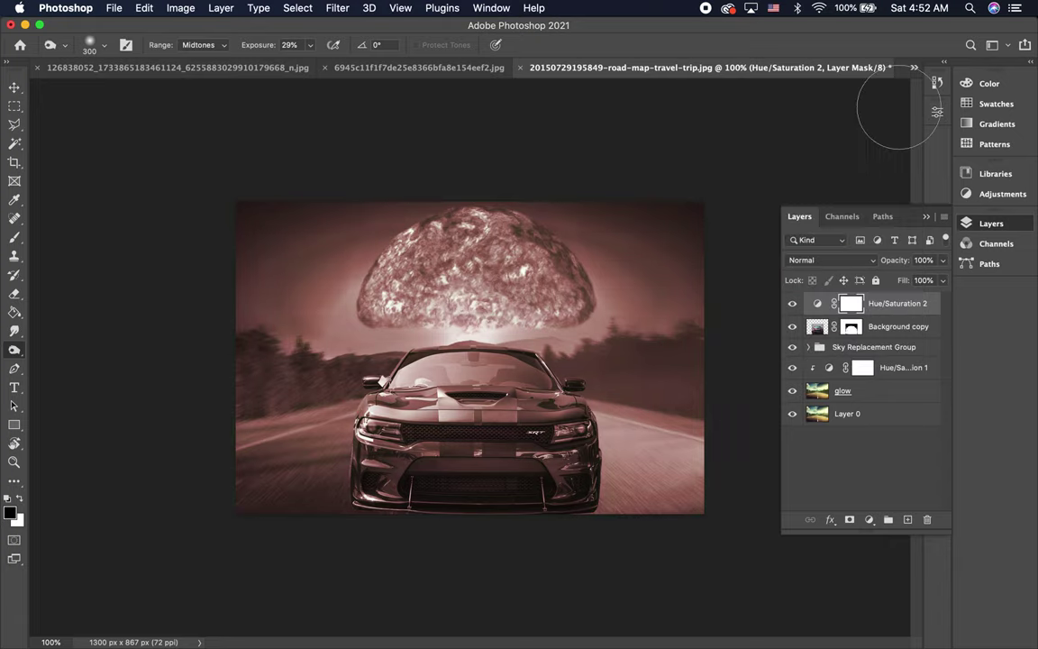
{"action": "left_click_drag", "start_coordinate": [840, 300], "coordinate": [818, 308]}
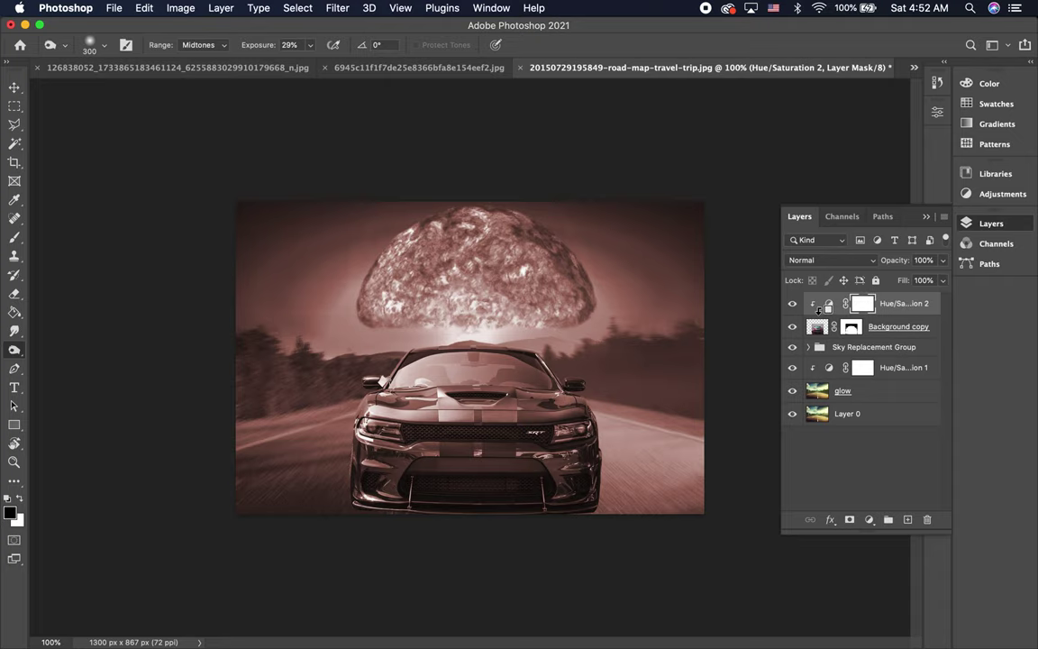
{"action": "left_click", "coordinate": [817, 311], "text": "alt"}
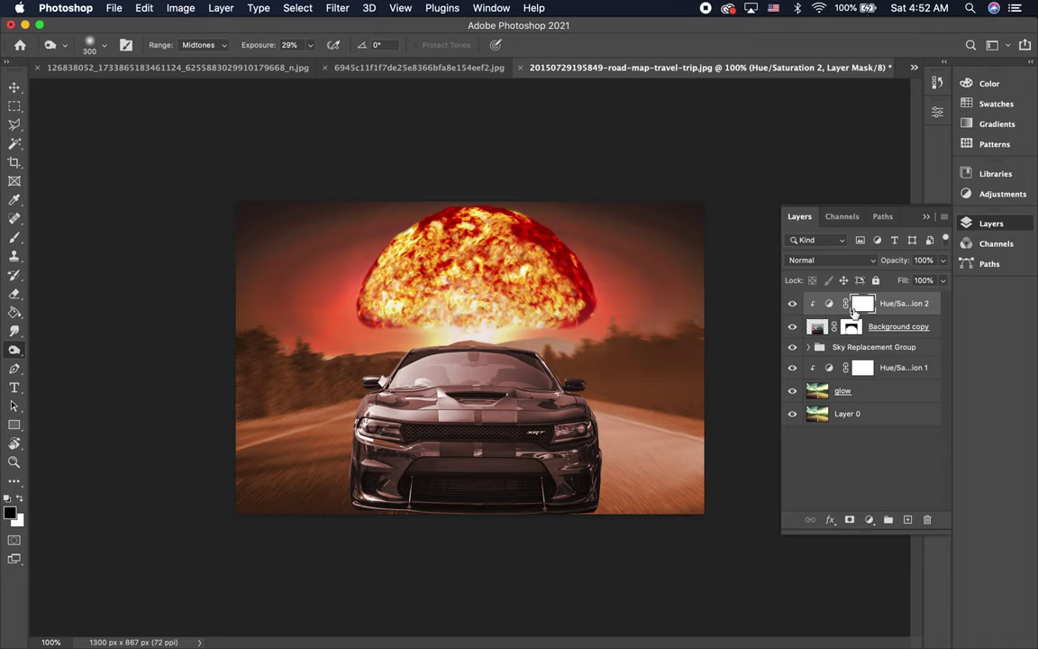
{"action": "double_click", "coordinate": [829, 303]}
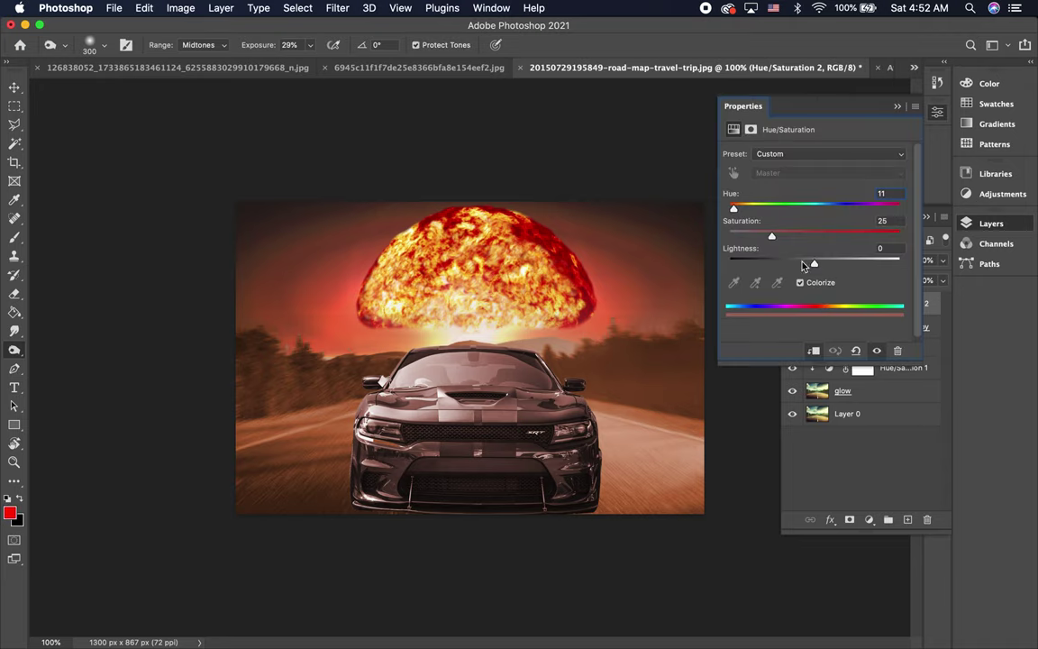
Retune the car tint to Hue 17, Saturation 69, Lightness +8, at 51% layer opacity.
{"action": "left_click_drag", "start_coordinate": [772, 237], "coordinate": [803, 237]}
{"action": "left_click_drag", "start_coordinate": [734, 210], "coordinate": [737, 209]}
{"action": "left_click_drag", "start_coordinate": [805, 245], "coordinate": [846, 244]}
{"action": "left_click_drag", "start_coordinate": [739, 208], "coordinate": [735, 209]}
{"action": "mouse_move", "coordinate": [815, 263]}
{"action": "left_mouse_down"}
{"action": "mouse_move", "coordinate": [841, 269]}
{"action": "mouse_move", "coordinate": [806, 267]}
{"action": "mouse_move", "coordinate": [822, 269]}
{"action": "left_mouse_up"}
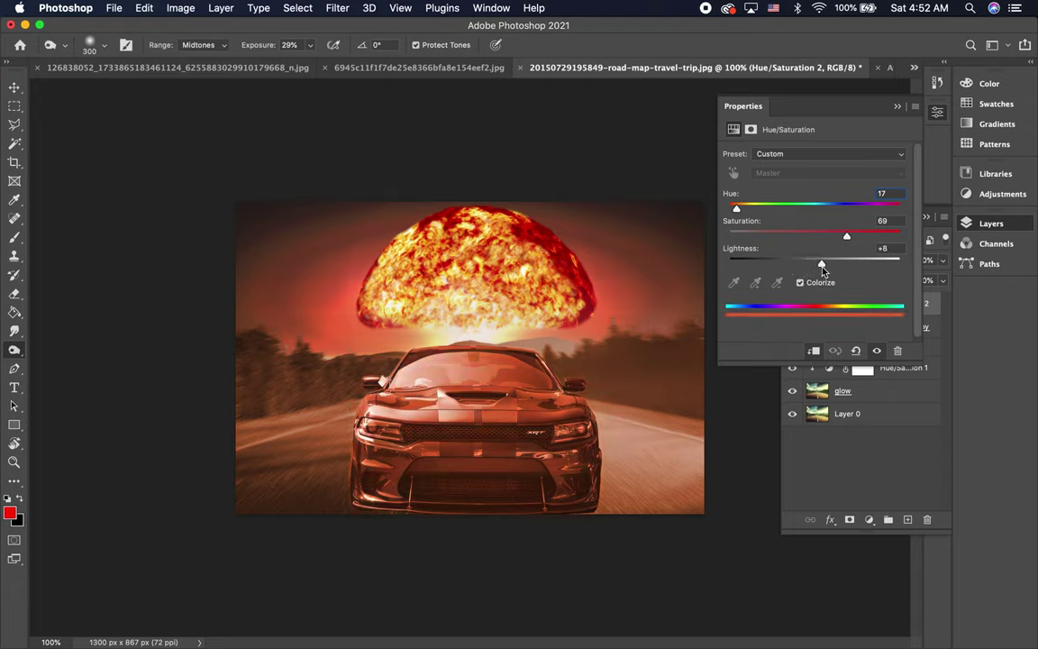
{"action": "left_click", "coordinate": [896, 106]}
{"action": "left_click", "coordinate": [942, 280]}
{"action": "left_click_drag", "start_coordinate": [943, 281], "coordinate": [911, 287]}
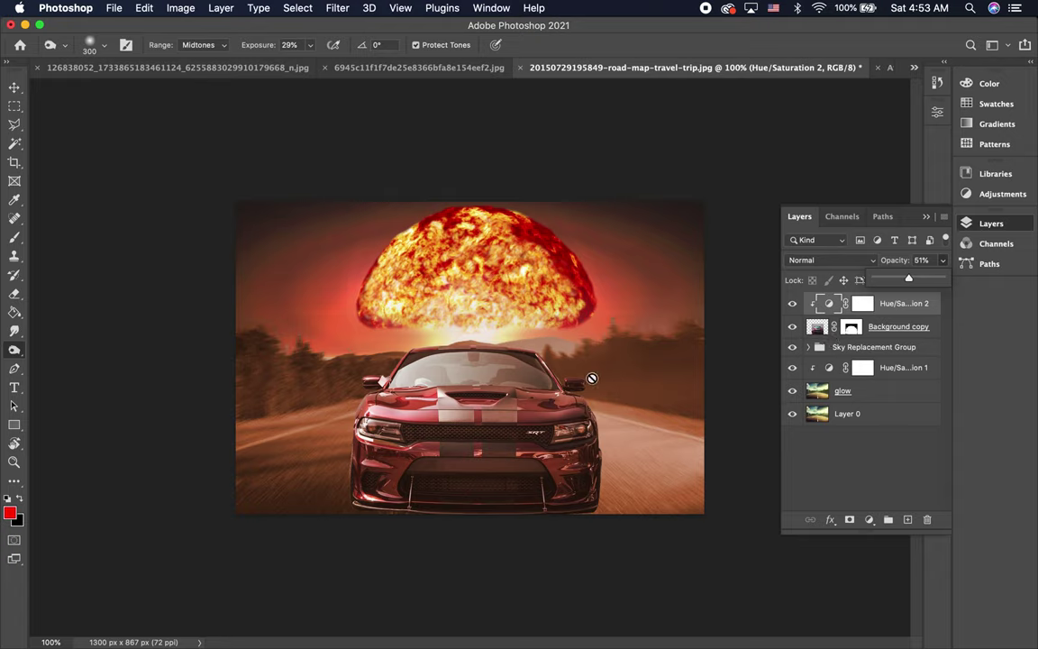
Finish the 51% opacity, then ready a fully soft brush on the car tint's mask.
{"action": "left_click", "coordinate": [869, 308]}
{"action": "left_click", "coordinate": [868, 308]}
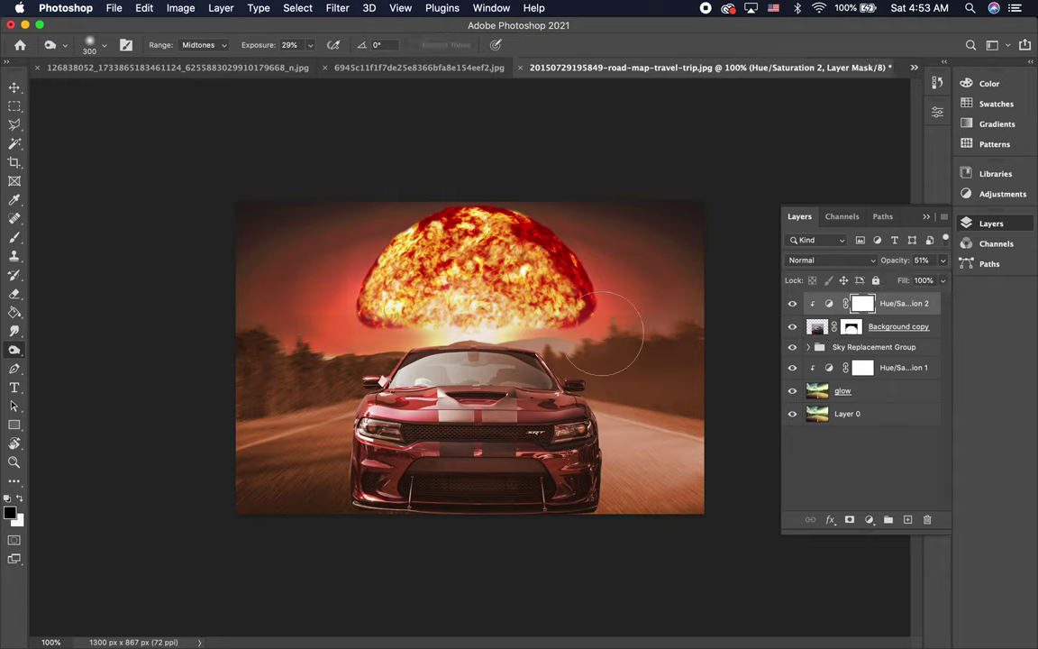
{"action": "key", "text": "b"}
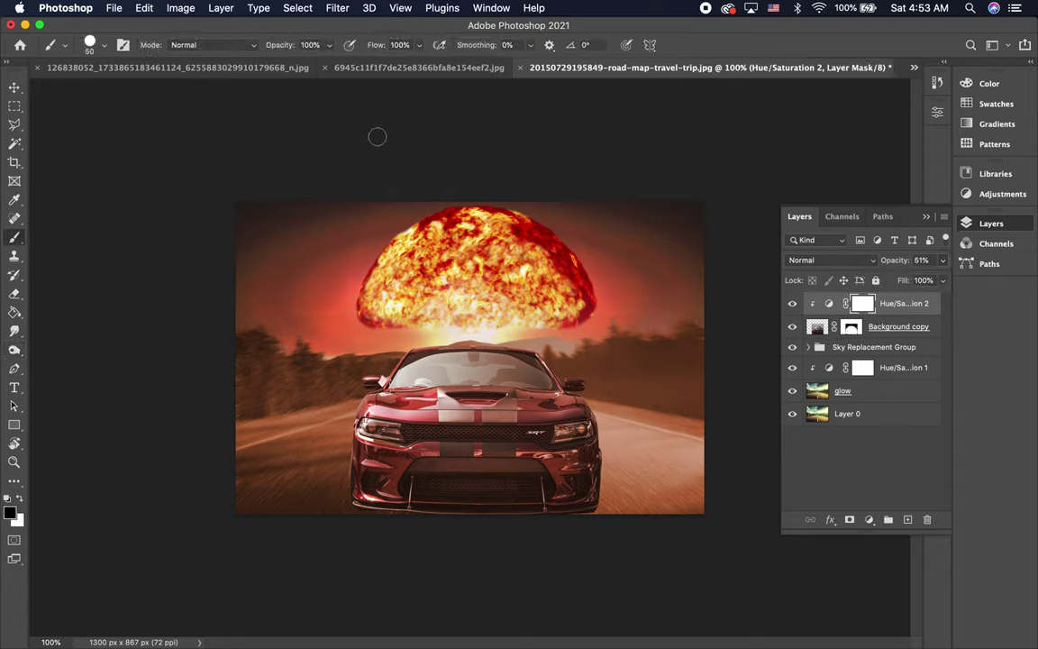
{"action": "key", "text": "bracketright"}
{"action": "key", "text": "bracketright"}
{"action": "key", "text": "bracketright"}
{"action": "left_click", "coordinate": [103, 45]}
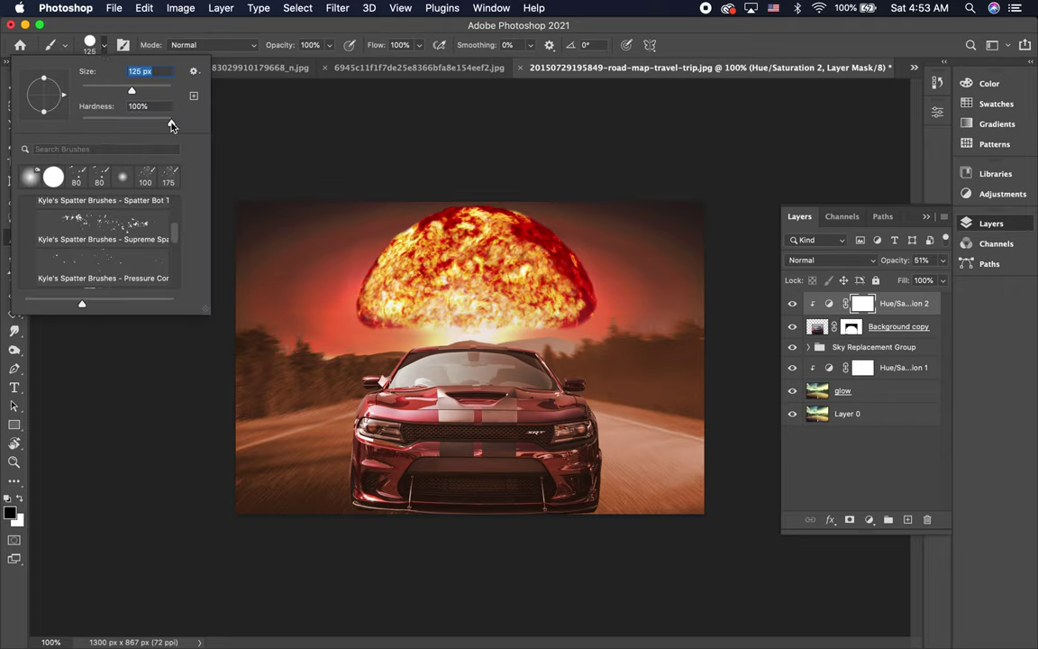
{"action": "left_click_drag", "start_coordinate": [172, 123], "coordinate": [75, 127]}
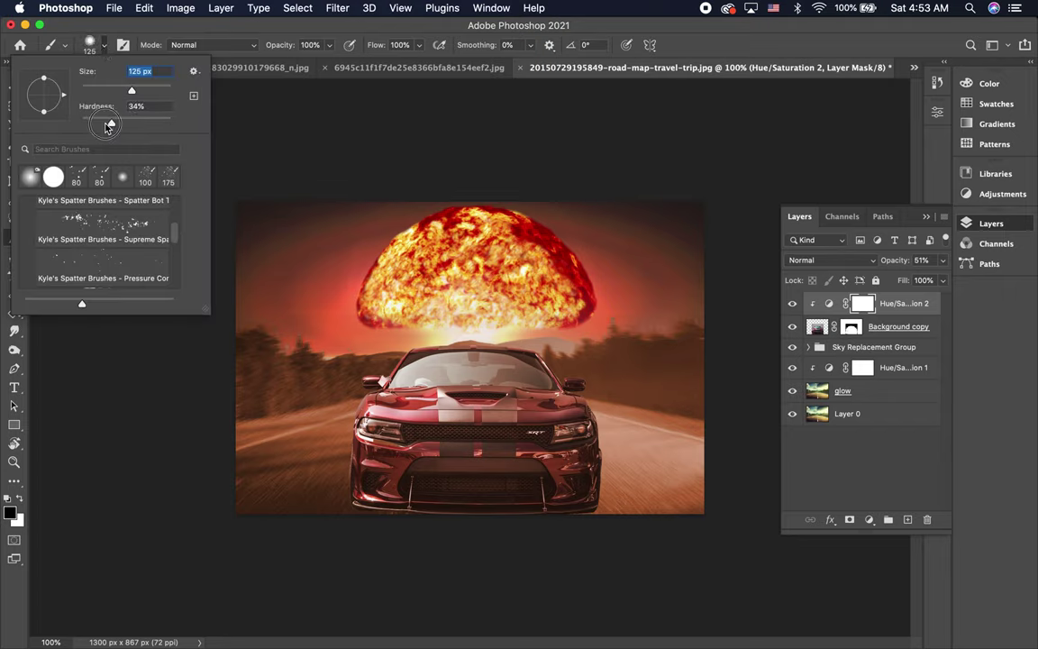
{"action": "left_click", "coordinate": [92, 50]}
With a 500-size, low-flow brush, fade the tint off the car's grille.
{"action": "key", "text": "bracketright"}
{"action": "key", "text": "bracketright"}
{"action": "key", "text": "bracketright"}
{"action": "key", "text": "bracketright"}
{"action": "key", "text": "bracketright"}
{"action": "key", "text": "bracketright"}
{"action": "key", "text": "bracketright"}
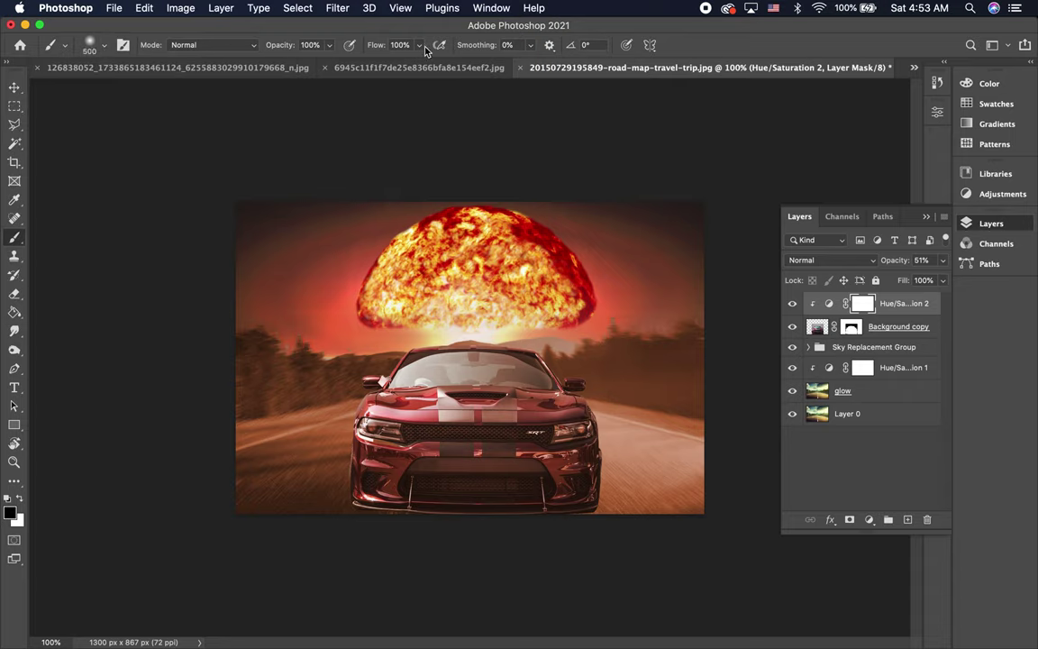
{"action": "left_click_drag", "start_coordinate": [419, 44], "coordinate": [370, 66]}
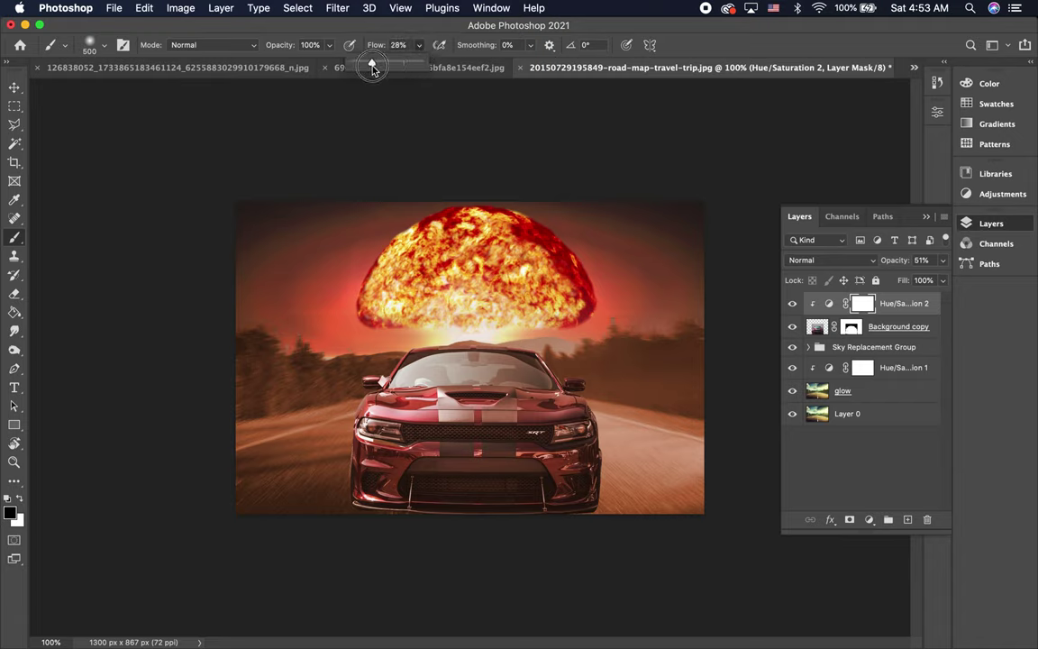
{"action": "left_click", "coordinate": [478, 451]}
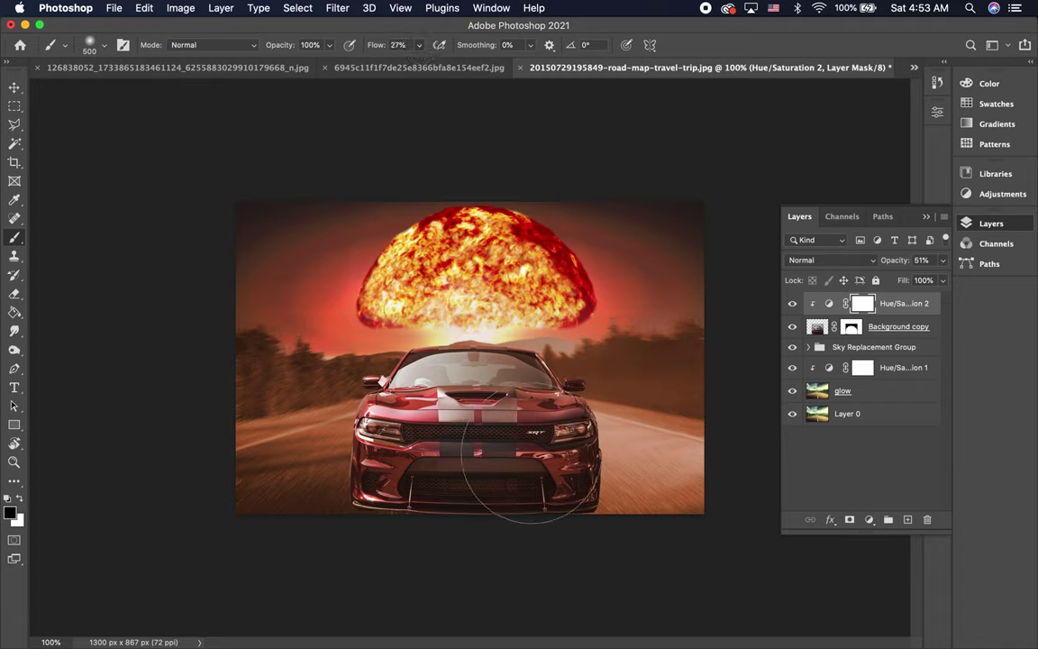
{"action": "mouse_move", "coordinate": [451, 494]}
{"action": "left_mouse_down"}
{"action": "mouse_move", "coordinate": [398, 521]}
{"action": "mouse_move", "coordinate": [492, 501]}
{"action": "mouse_move", "coordinate": [439, 475]}
{"action": "mouse_move", "coordinate": [429, 451]}
{"action": "mouse_move", "coordinate": [461, 434]}
{"action": "mouse_move", "coordinate": [440, 475]}
{"action": "mouse_move", "coordinate": [494, 452]}
{"action": "mouse_move", "coordinate": [482, 436]}
{"action": "mouse_move", "coordinate": [491, 429]}
{"action": "mouse_move", "coordinate": [463, 440]}
{"action": "mouse_move", "coordinate": [458, 460]}
{"action": "mouse_move", "coordinate": [482, 510]}
{"action": "left_mouse_up"}
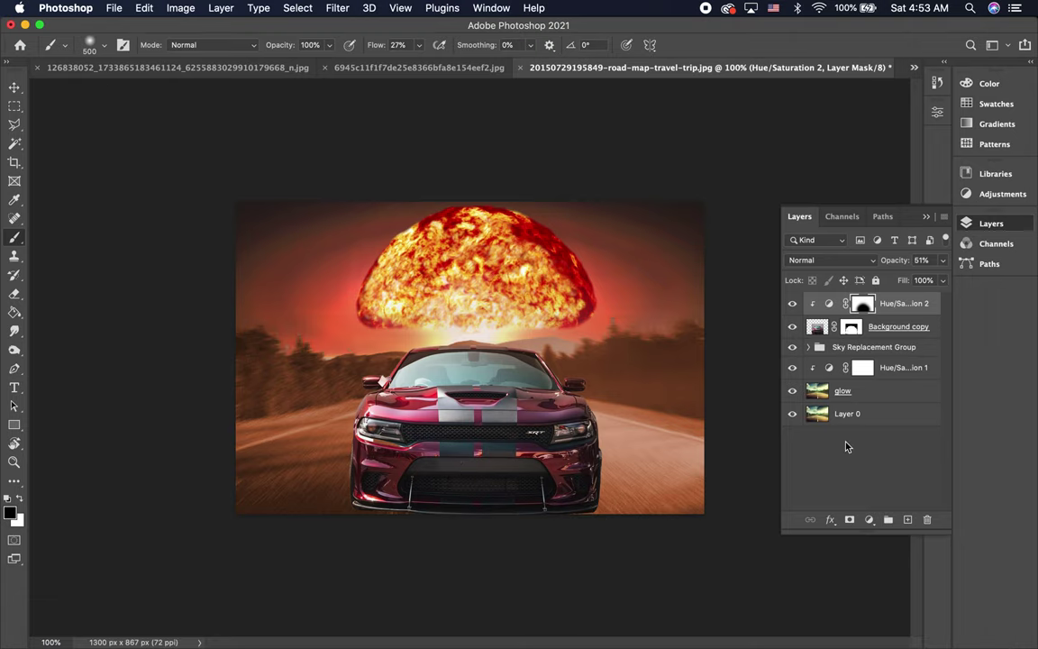
{"action": "left_click", "coordinate": [862, 368]}
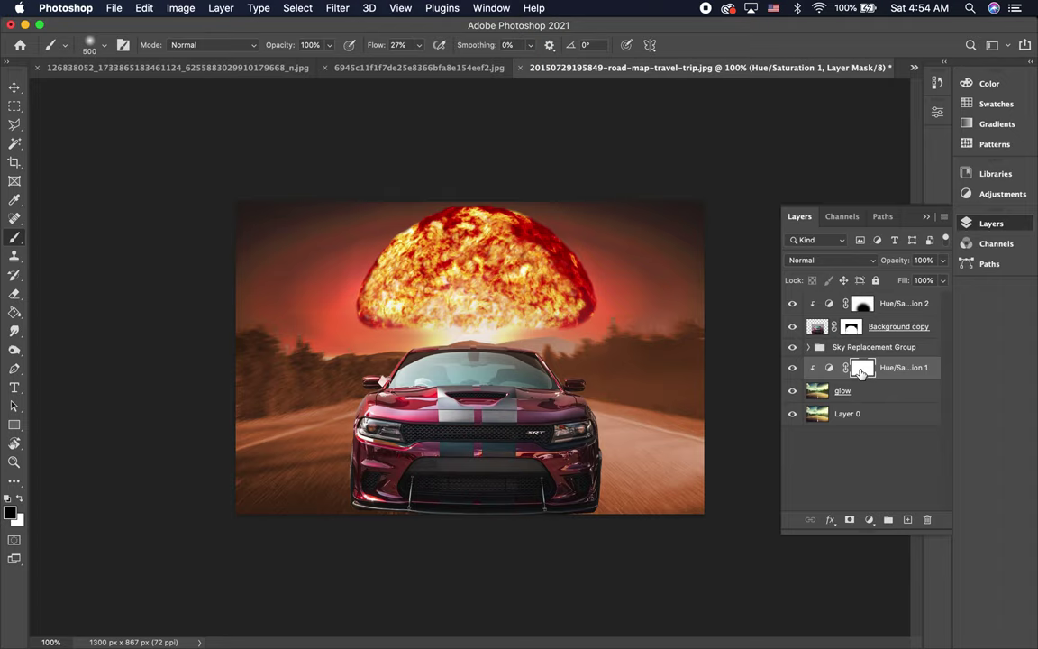
At 8% brush flow, softly mask Hue/Saturation 1 off the lower road and bumper.
{"action": "left_click", "coordinate": [625, 370]}
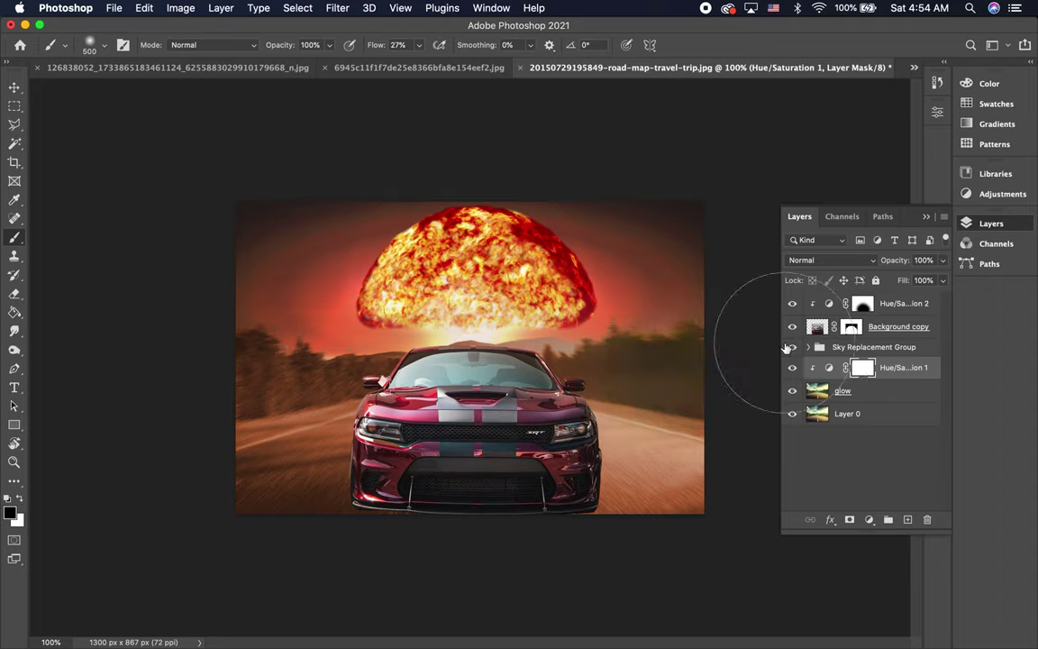
{"action": "key", "text": "super+z"}
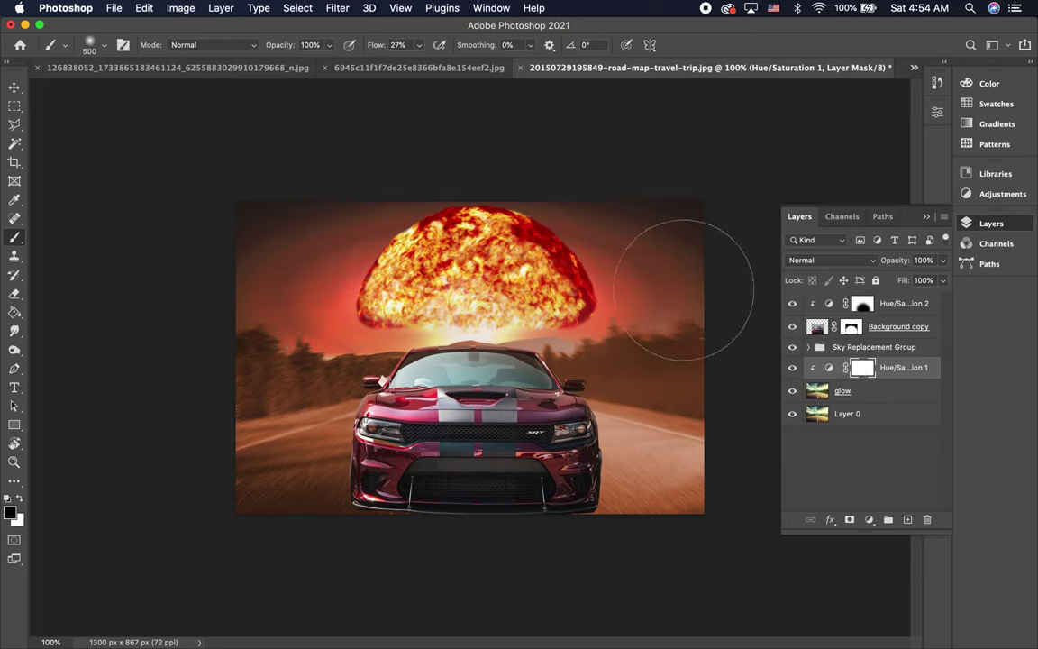
{"action": "left_click", "coordinate": [417, 47]}
{"action": "left_click_drag", "start_coordinate": [418, 61], "coordinate": [406, 70]}
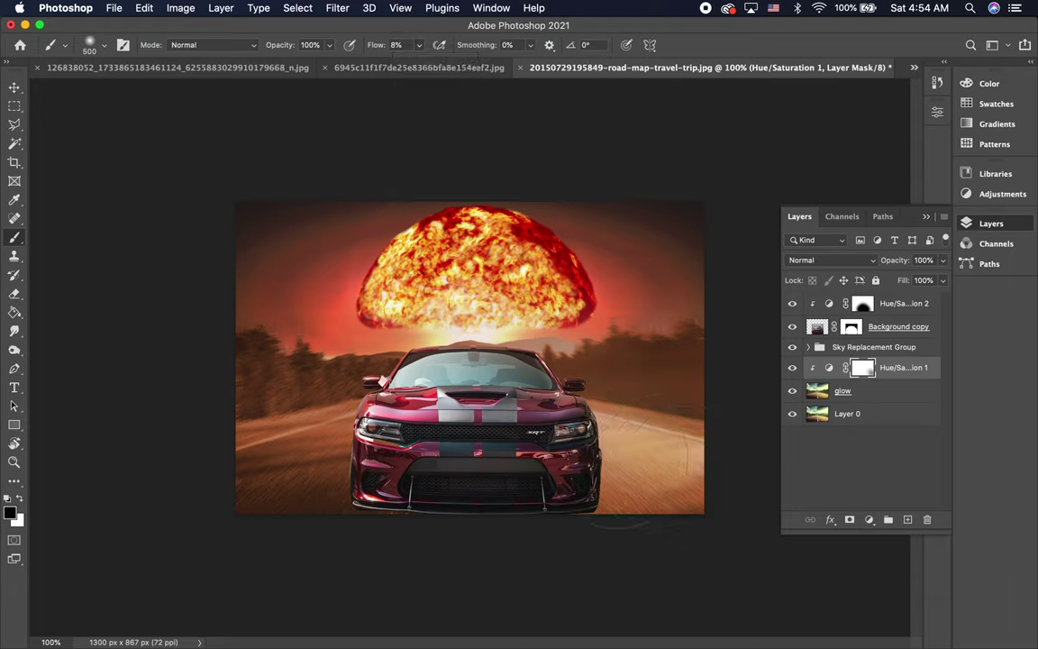
{"action": "mouse_move", "coordinate": [324, 471]}
{"action": "left_mouse_down"}
{"action": "mouse_move", "coordinate": [401, 519]}
{"action": "mouse_move", "coordinate": [590, 513]}
{"action": "mouse_move", "coordinate": [613, 528]}
{"action": "mouse_move", "coordinate": [623, 512]}
{"action": "mouse_move", "coordinate": [657, 514]}
{"action": "mouse_move", "coordinate": [586, 532]}
{"action": "mouse_move", "coordinate": [609, 521]}
{"action": "left_mouse_up"}
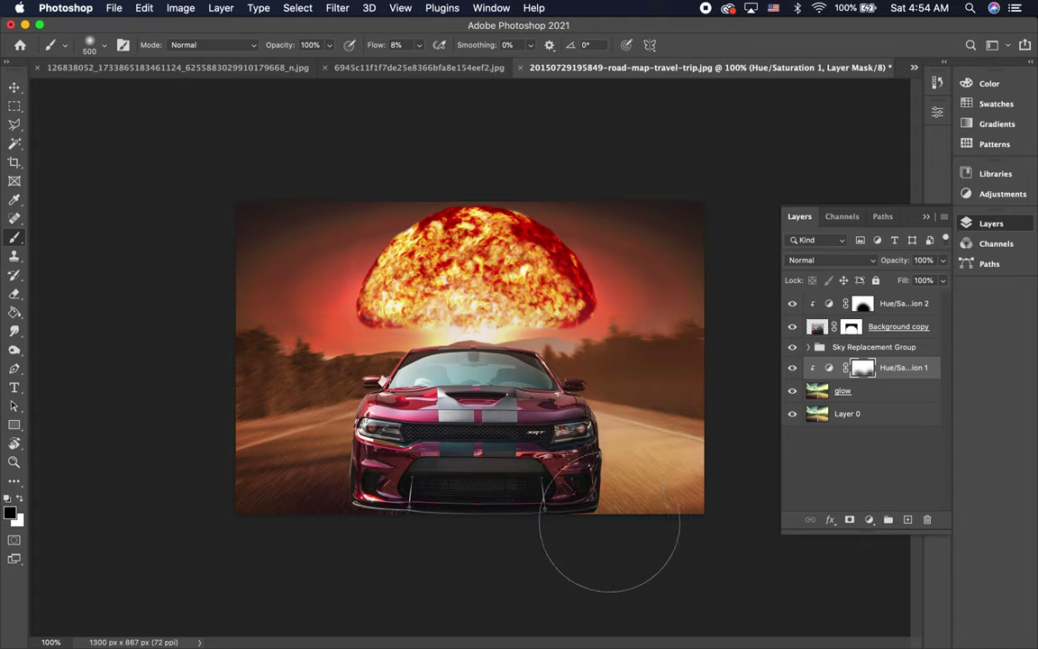
{"action": "left_click", "coordinate": [818, 393]}
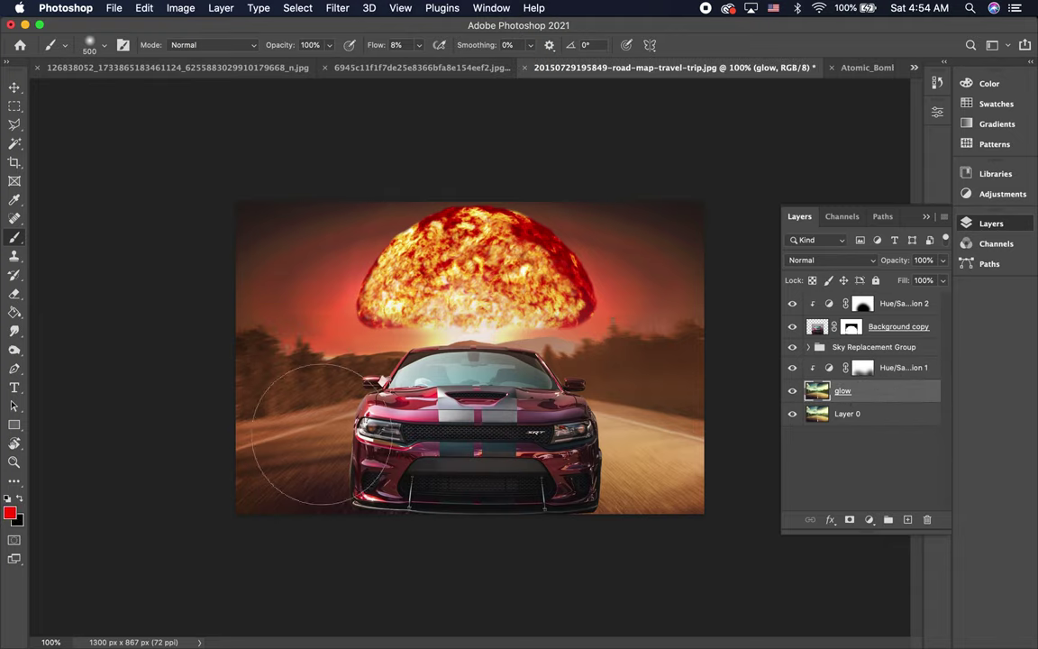
Burn the road and the car's right side at Midtones, 29% exposure.
{"action": "left_click", "coordinate": [14, 350]}
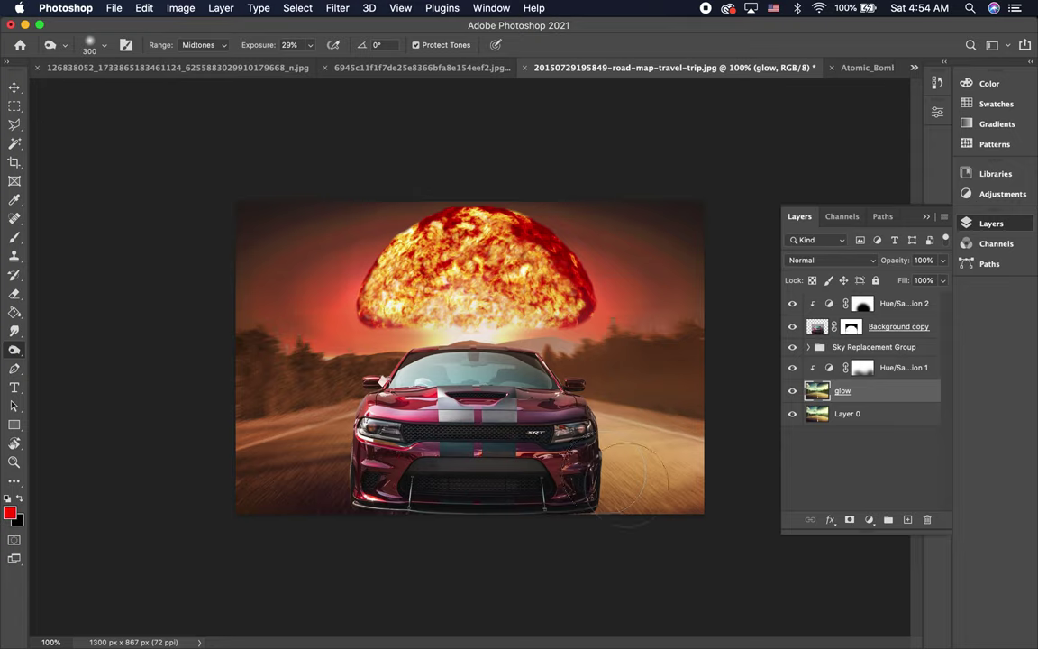
{"action": "mouse_move", "coordinate": [606, 466]}
{"action": "left_mouse_down"}
{"action": "mouse_move", "coordinate": [582, 466]}
{"action": "mouse_move", "coordinate": [655, 501]}
{"action": "mouse_move", "coordinate": [667, 523]}
{"action": "mouse_move", "coordinate": [607, 499]}
{"action": "mouse_move", "coordinate": [675, 475]}
{"action": "mouse_move", "coordinate": [591, 434]}
{"action": "mouse_move", "coordinate": [710, 470]}
{"action": "mouse_move", "coordinate": [656, 463]}
{"action": "mouse_move", "coordinate": [695, 498]}
{"action": "mouse_move", "coordinate": [656, 487]}
{"action": "mouse_move", "coordinate": [624, 514]}
{"action": "mouse_move", "coordinate": [556, 522]}
{"action": "mouse_move", "coordinate": [549, 505]}
{"action": "mouse_move", "coordinate": [636, 515]}
{"action": "left_mouse_up"}
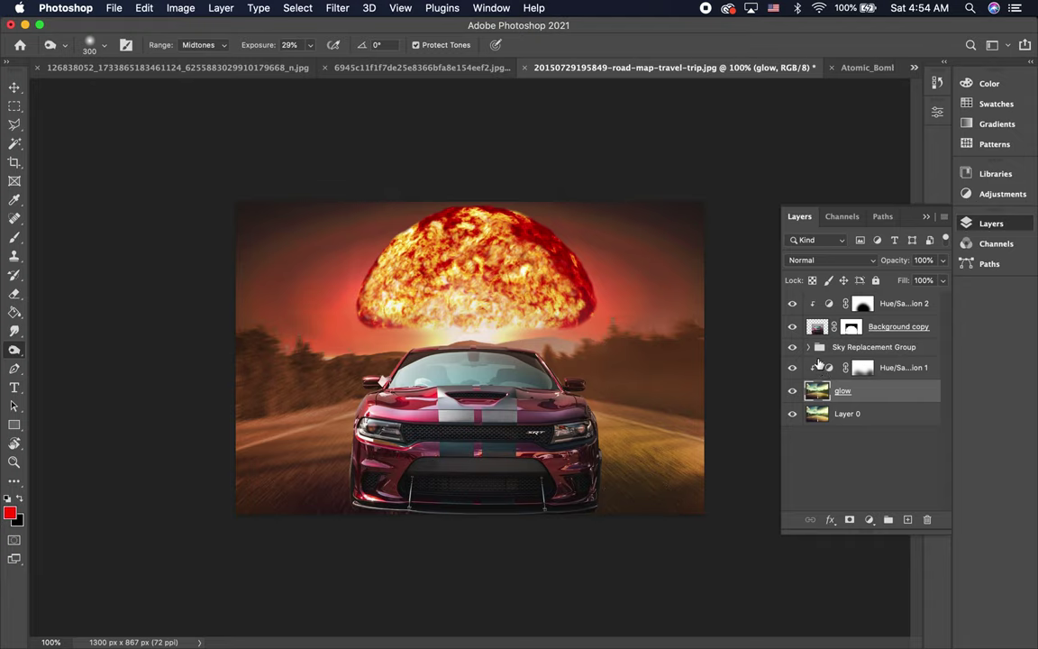
Apply a 5-pixel Gaussian Blur to the Sky layer inside Sky Replacement Group.
{"action": "left_click", "coordinate": [809, 348]}
{"action": "left_click", "coordinate": [827, 367]}
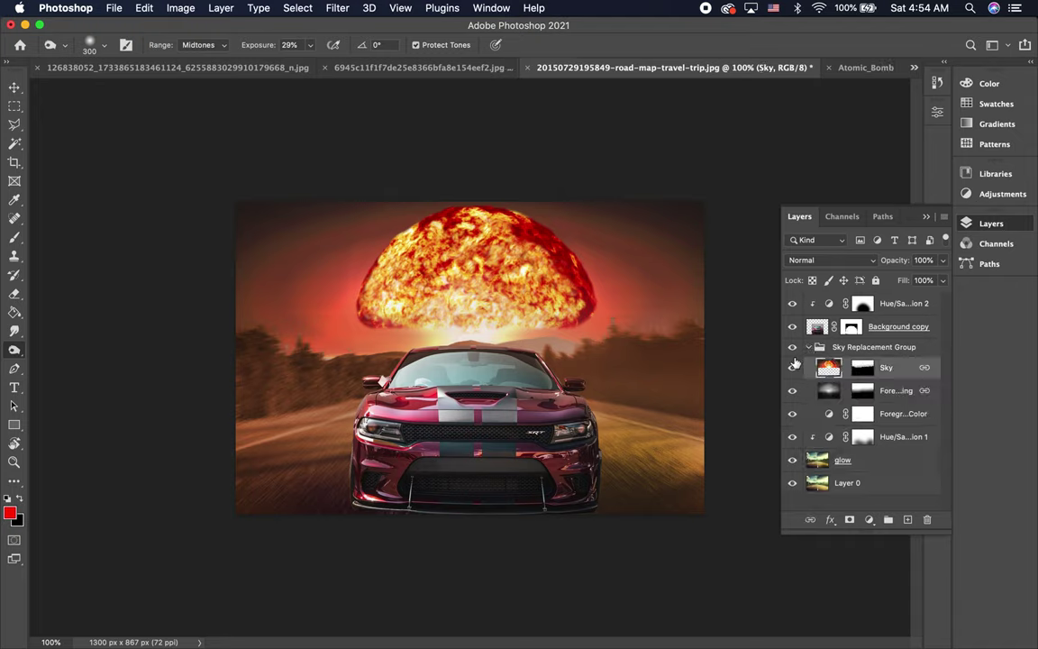
{"action": "left_click", "coordinate": [336, 8]}
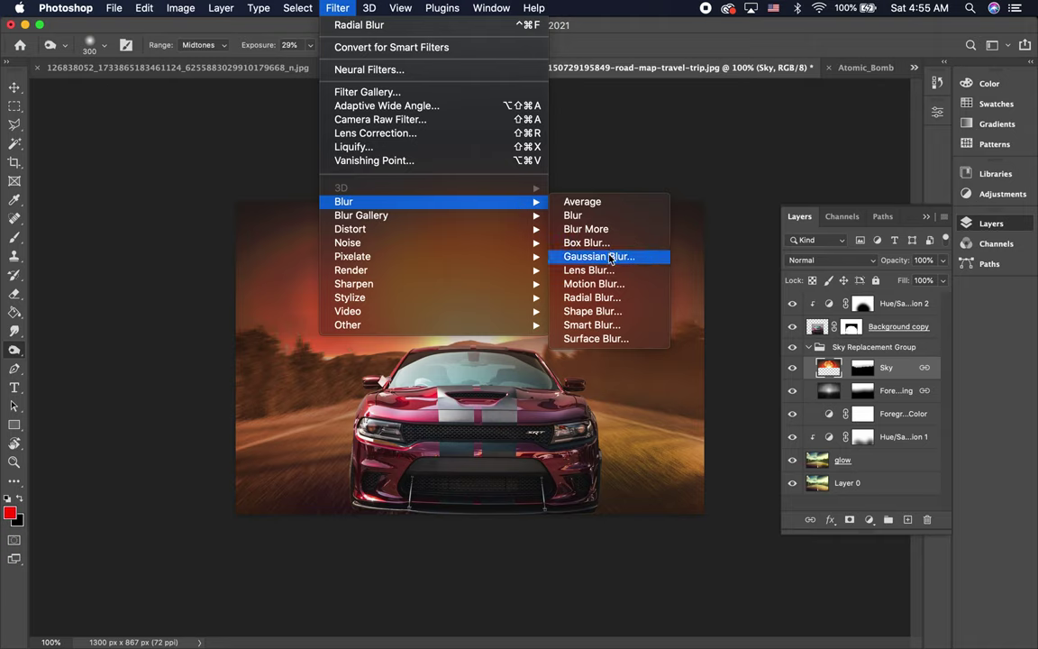
{"action": "mouse_move", "coordinate": [343, 201]}
{"action": "left_click", "coordinate": [600, 256]}
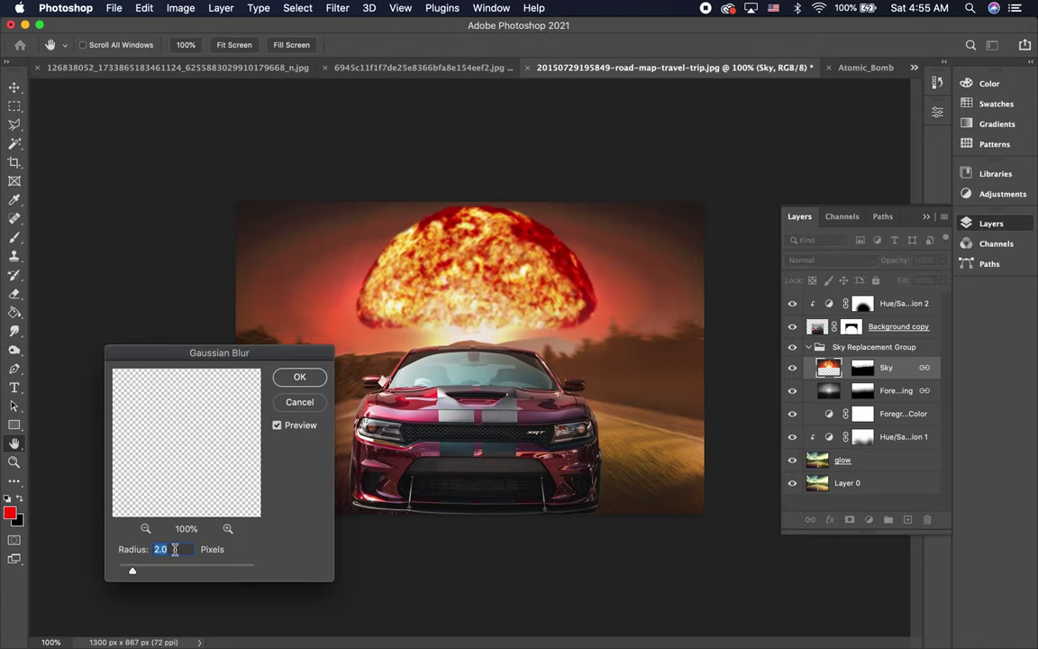
{"action": "type", "text": "5"}
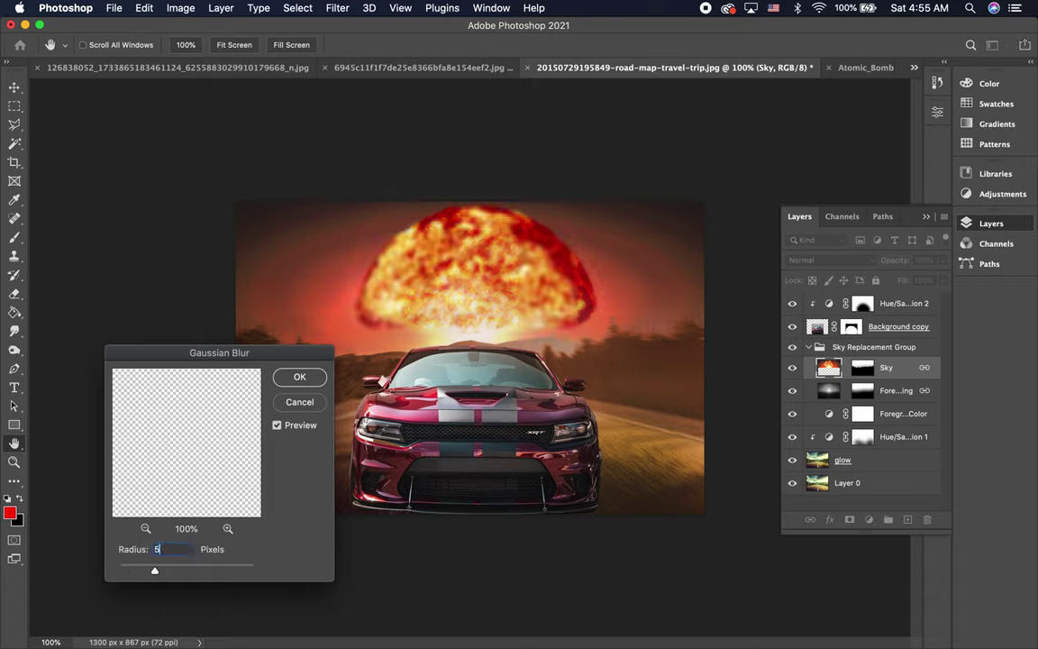
{"action": "left_click", "coordinate": [290, 384]}
{"action": "key", "text": "o"}
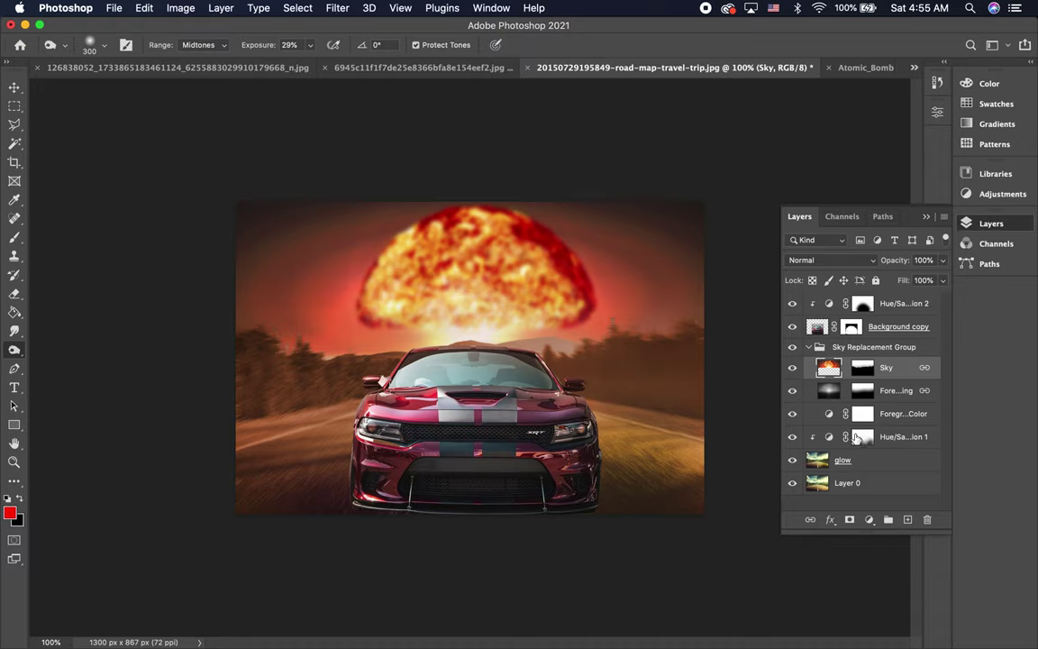
Duplicate Background copy as Background copy 2 and move it above Hue/Saturation 2.
{"action": "left_click", "coordinate": [816, 328]}
{"action": "right_click", "coordinate": [899, 334]}
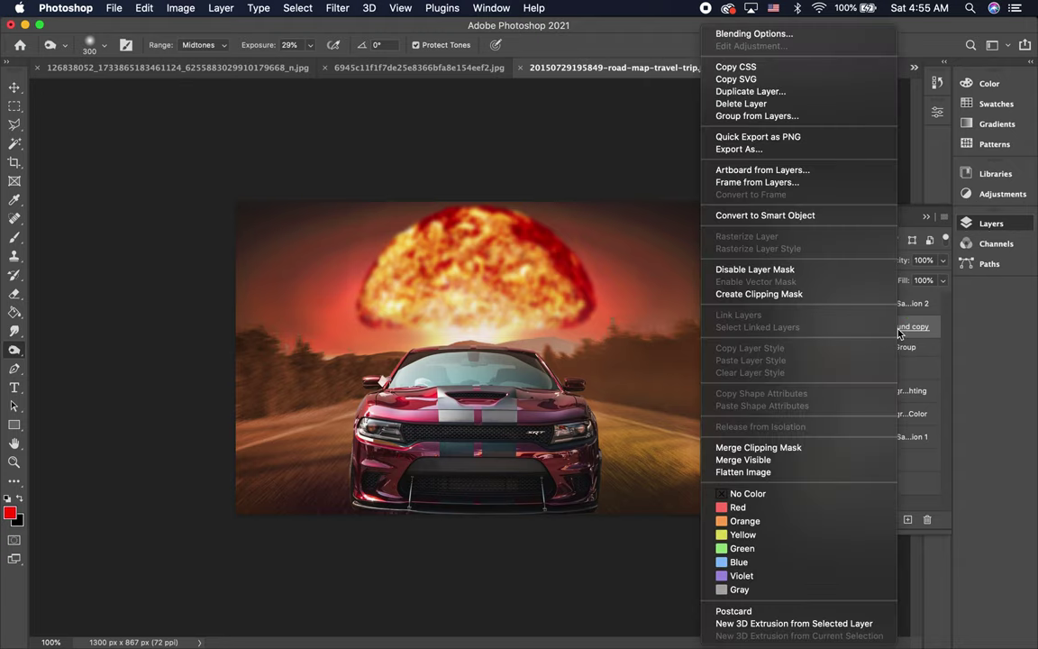
{"action": "left_click", "coordinate": [787, 91]}
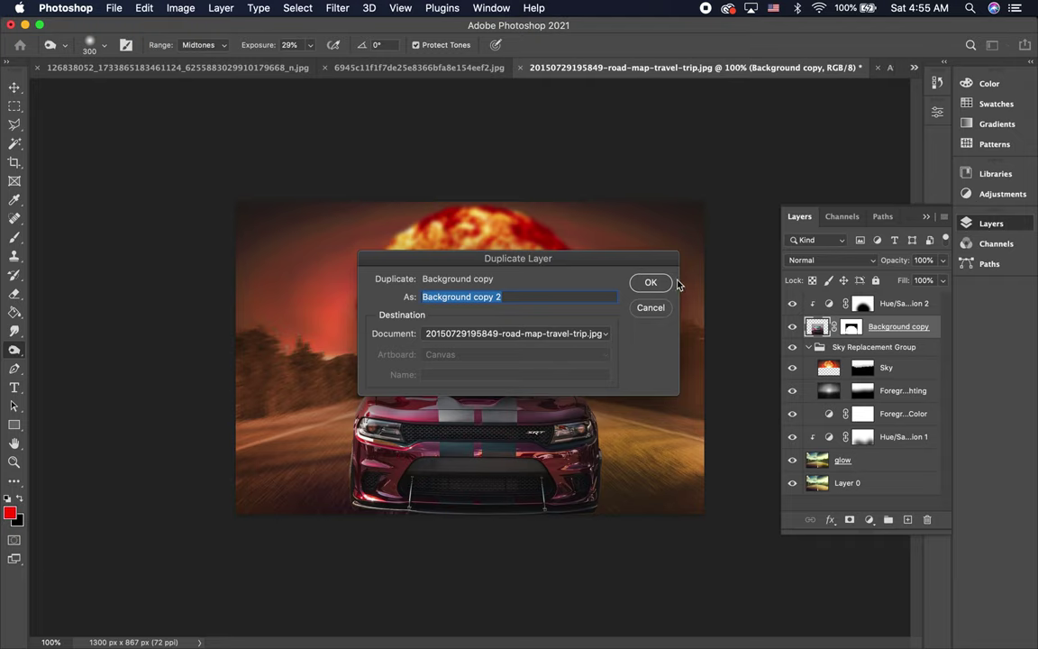
{"action": "left_click", "coordinate": [656, 284]}
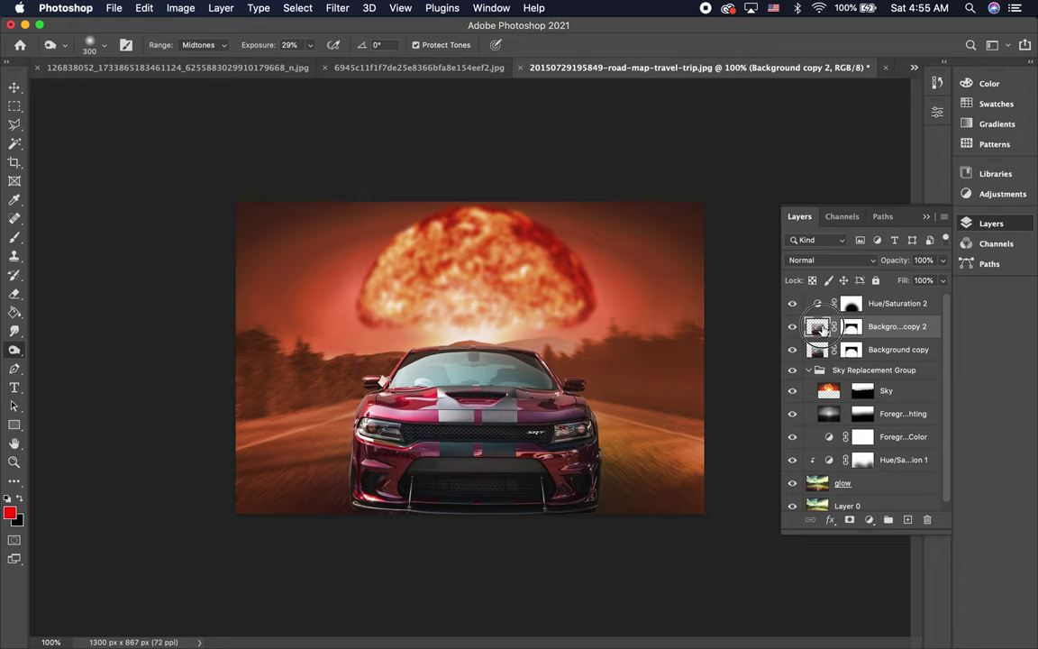
{"action": "left_click_drag", "start_coordinate": [822, 330], "coordinate": [820, 305]}
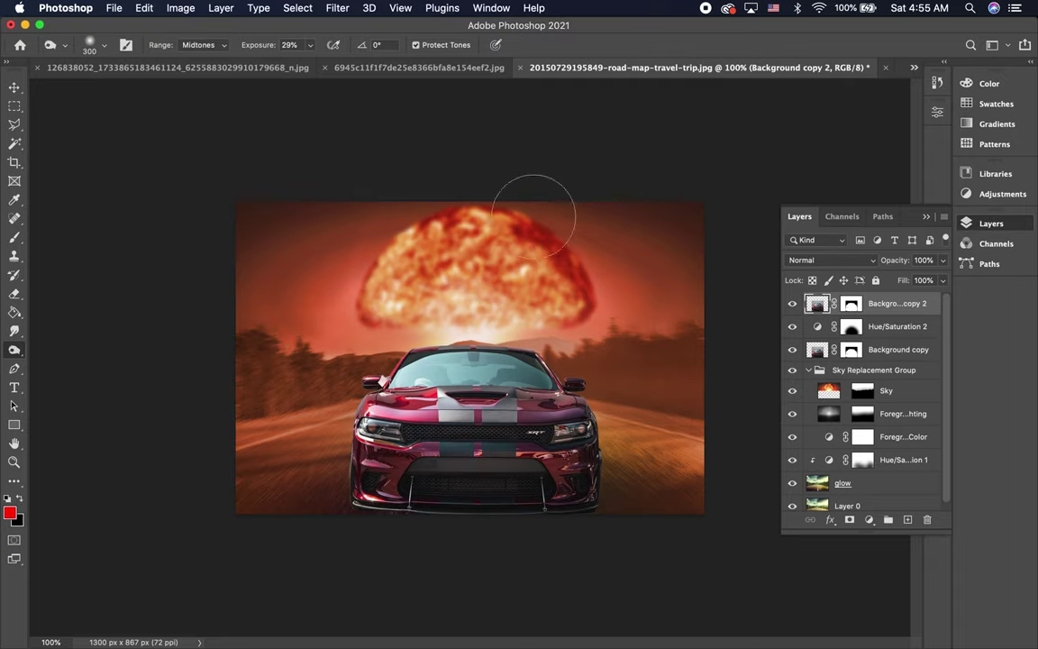
Apply a 2-pixel Gaussian Blur to Background copy 2 and select its layer mask.
{"action": "left_click", "coordinate": [335, 11]}
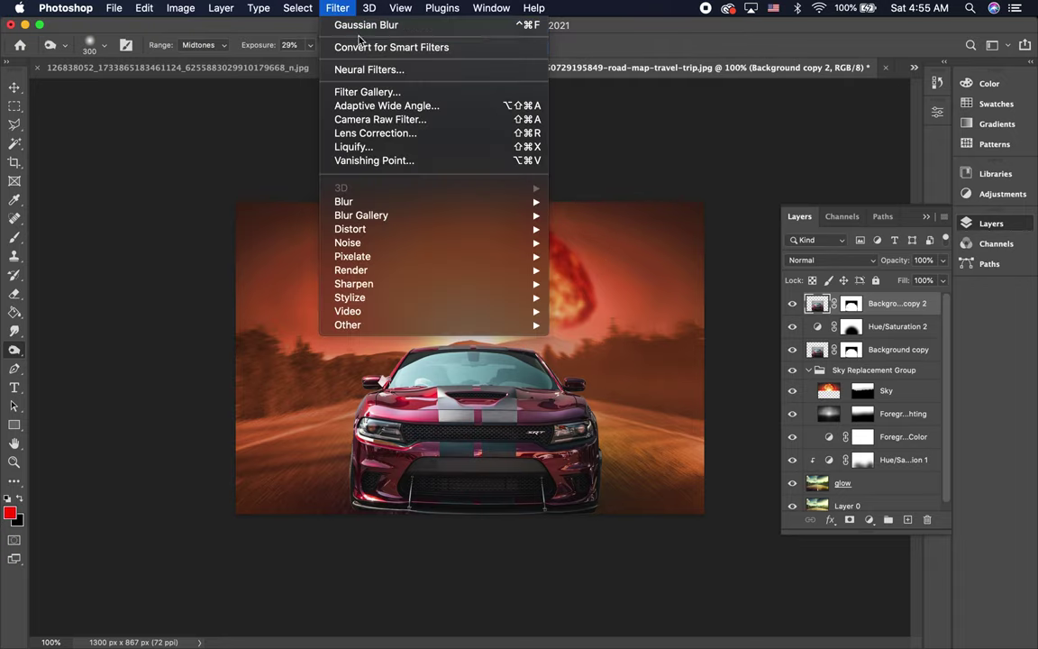
{"action": "left_click", "coordinate": [598, 256]}
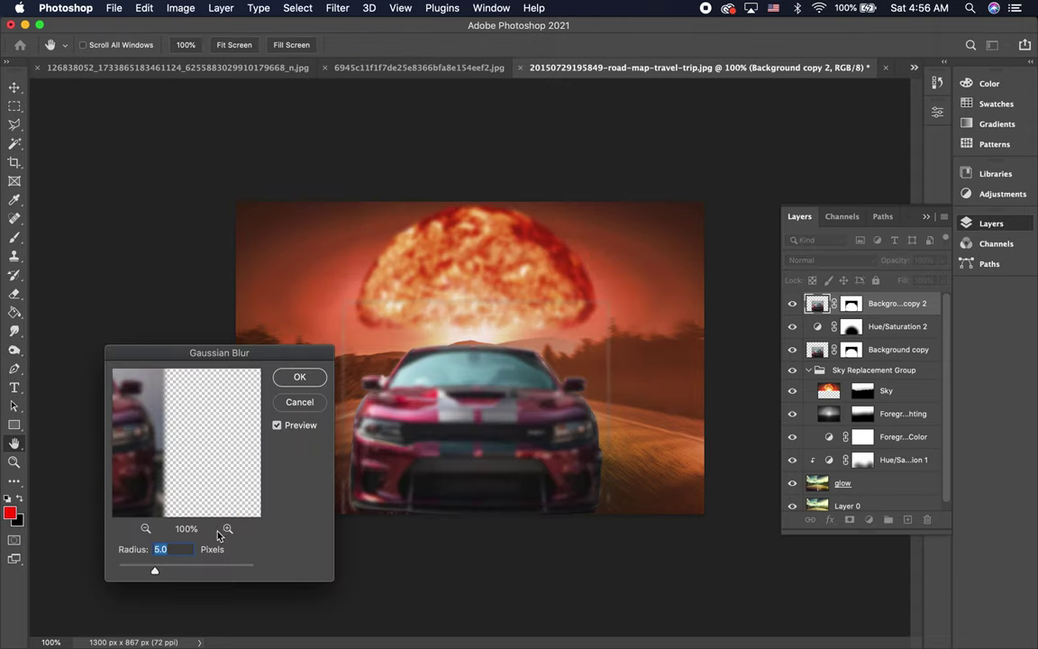
{"action": "type", "text": "2"}
{"action": "left_click", "coordinate": [292, 377]}
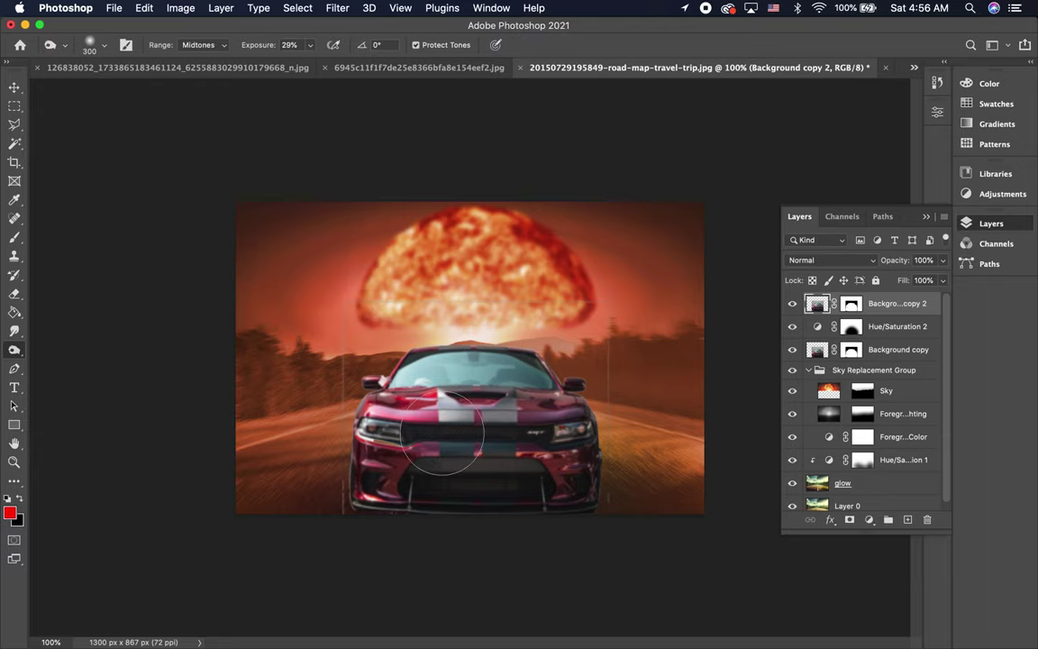
{"action": "left_click", "coordinate": [852, 305]}
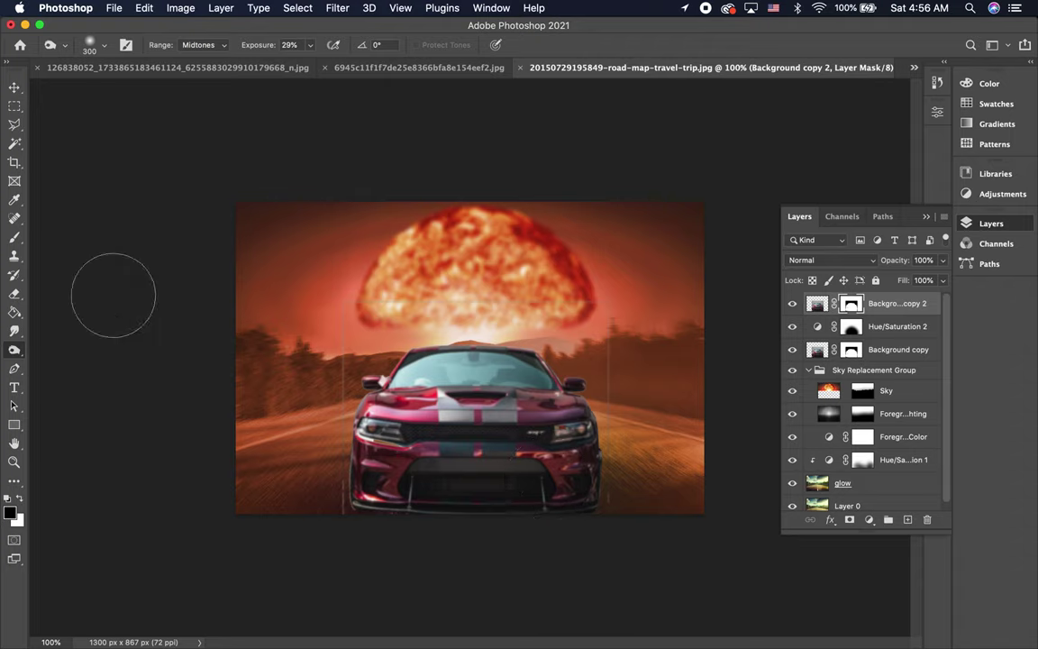
Paint Background copy 2's mask over the car's front with a 100% flow, 100% hardness brush.
{"action": "key", "text": "b"}
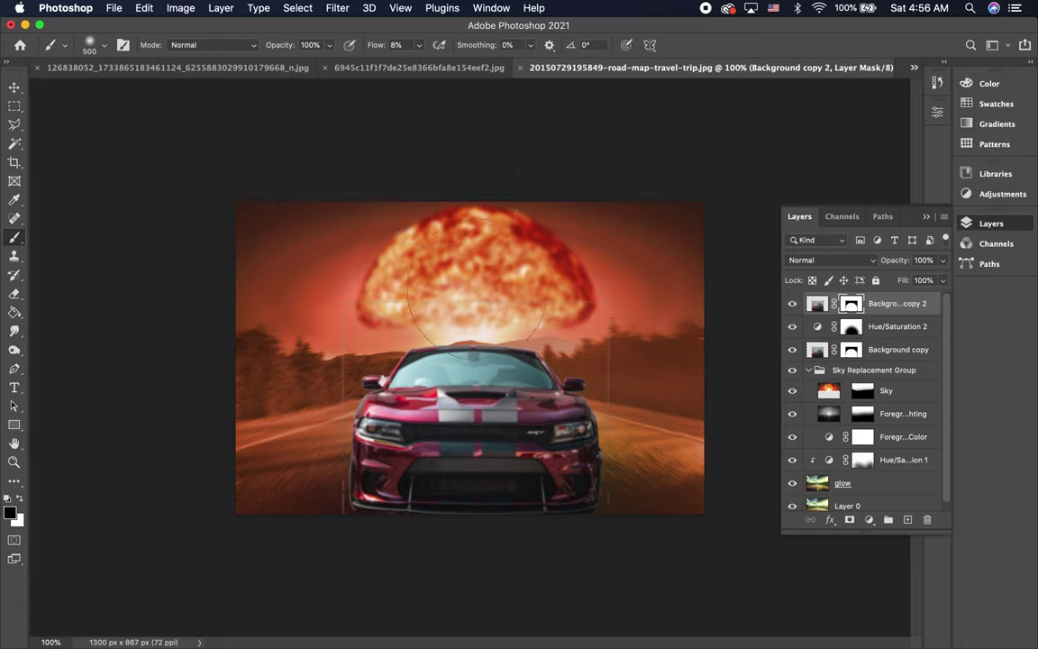
{"action": "mouse_move", "coordinate": [522, 338]}
{"action": "left_mouse_down"}
{"action": "mouse_move", "coordinate": [440, 475]}
{"action": "mouse_move", "coordinate": [478, 495]}
{"action": "mouse_move", "coordinate": [407, 455]}
{"action": "mouse_move", "coordinate": [459, 440]}
{"action": "mouse_move", "coordinate": [533, 475]}
{"action": "mouse_move", "coordinate": [487, 521]}
{"action": "mouse_move", "coordinate": [498, 475]}
{"action": "mouse_move", "coordinate": [545, 500]}
{"action": "mouse_move", "coordinate": [494, 556]}
{"action": "mouse_move", "coordinate": [429, 528]}
{"action": "mouse_move", "coordinate": [393, 534]}
{"action": "mouse_move", "coordinate": [554, 526]}
{"action": "left_mouse_up"}
{"action": "left_click", "coordinate": [419, 45]}
{"action": "left_click_drag", "start_coordinate": [419, 65], "coordinate": [468, 65]}
{"action": "left_click", "coordinate": [97, 47]}
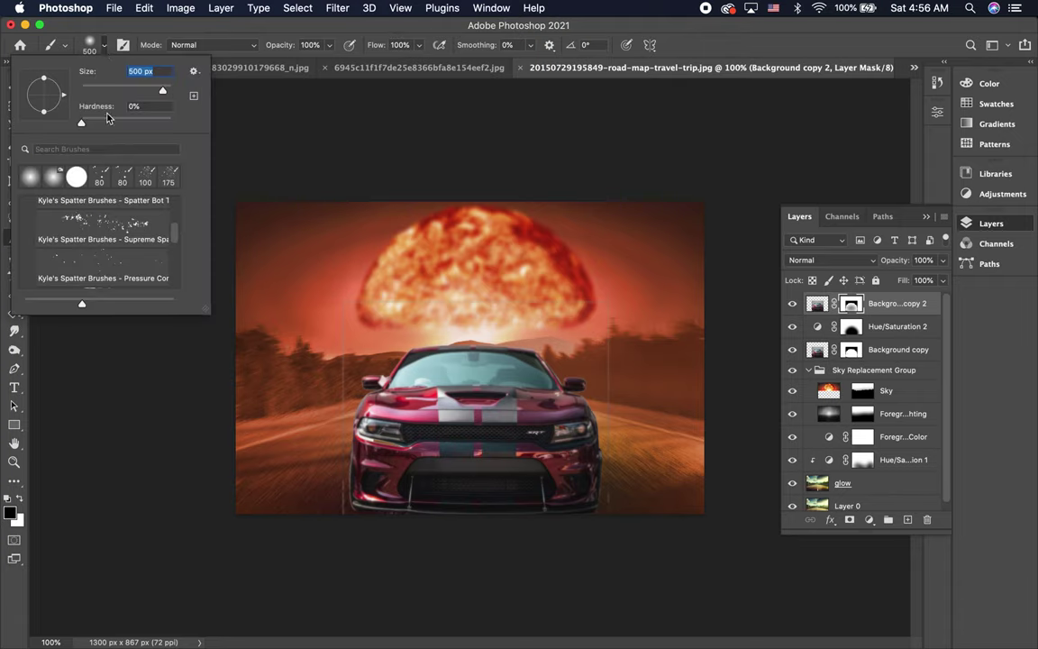
{"action": "left_click_drag", "start_coordinate": [82, 123], "coordinate": [173, 124]}
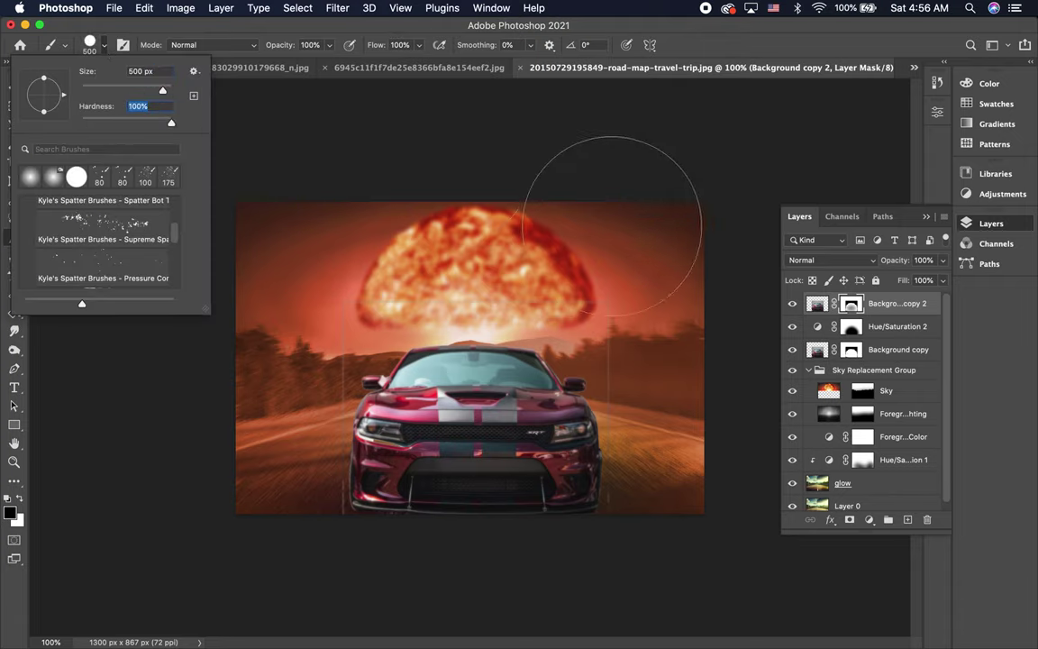
{"action": "left_click", "coordinate": [670, 262]}
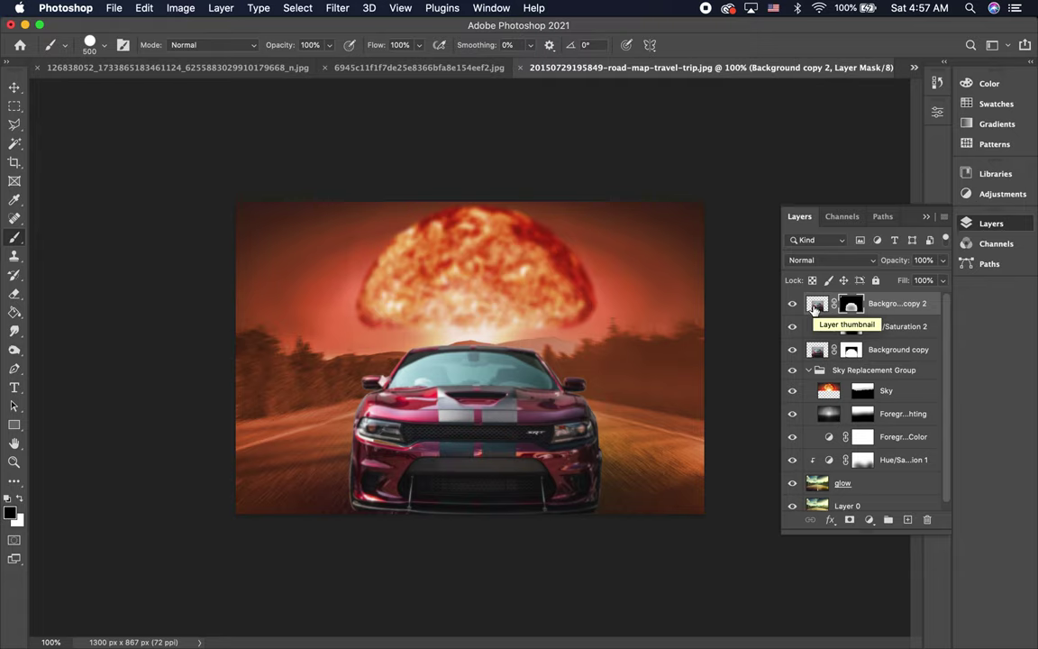
{"action": "left_click", "coordinate": [814, 307]}
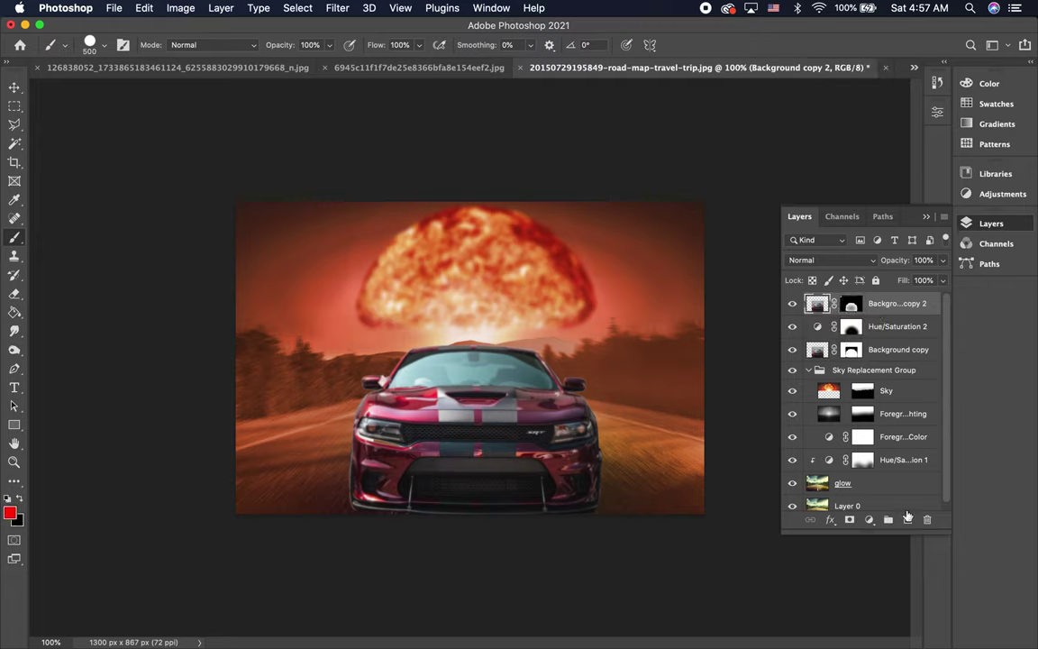
Add a colorized Hue/Saturation 3 clipped to Background copy 2, at Hue 18 and Saturation 39.
{"action": "left_click", "coordinate": [869, 520]}
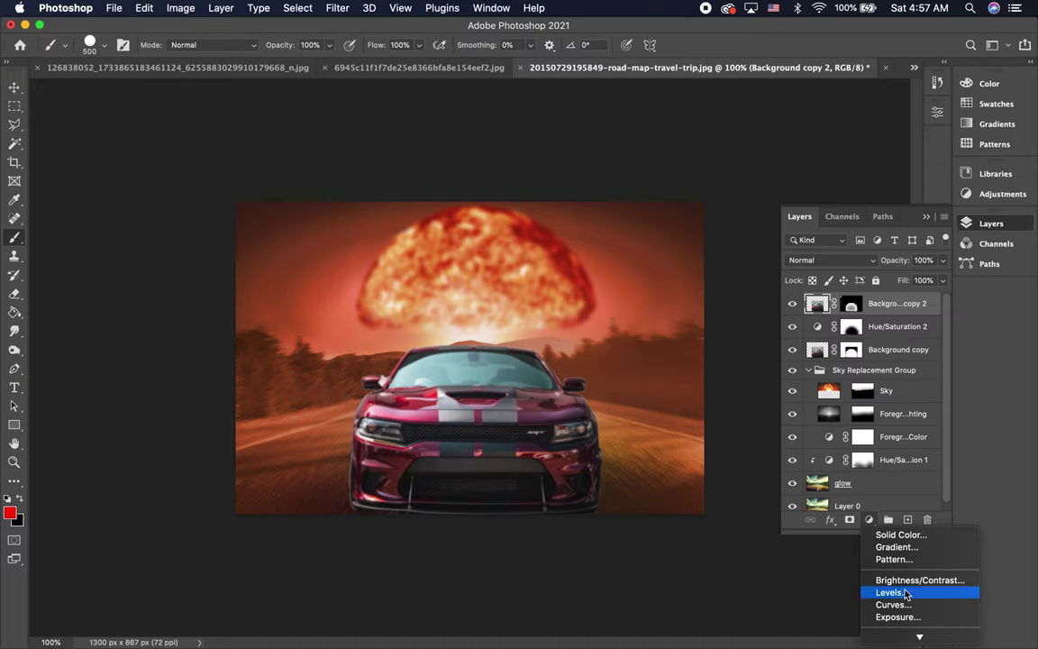
{"action": "scroll", "coordinate": [904, 593], "scroll_direction": "down", "scroll_amount": 5}
{"action": "left_click", "coordinate": [909, 551]}
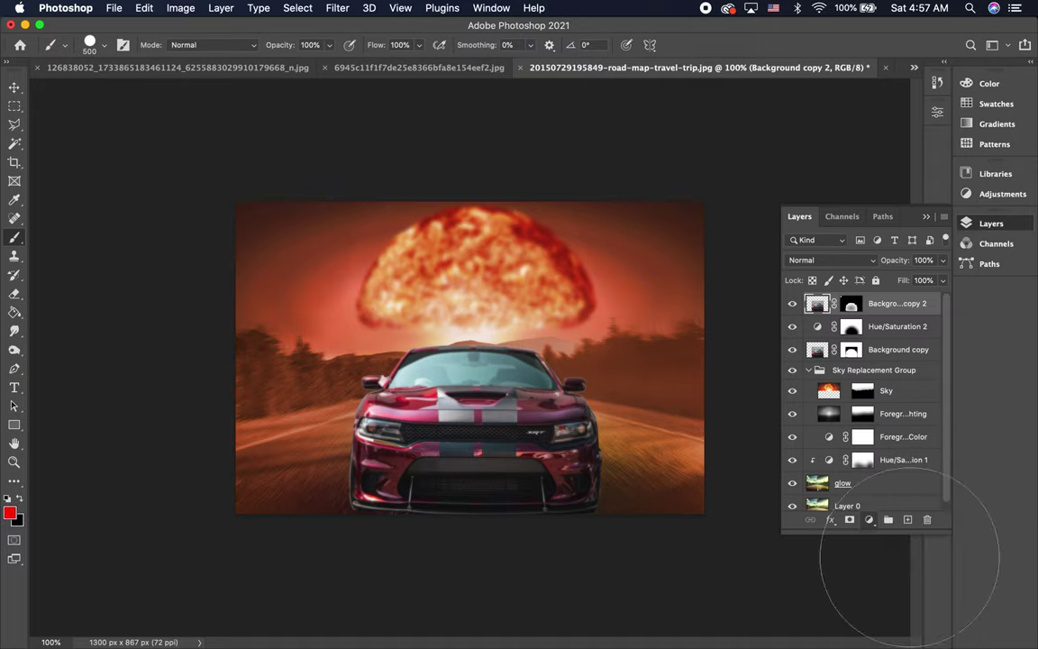
{"action": "left_click", "coordinate": [799, 282]}
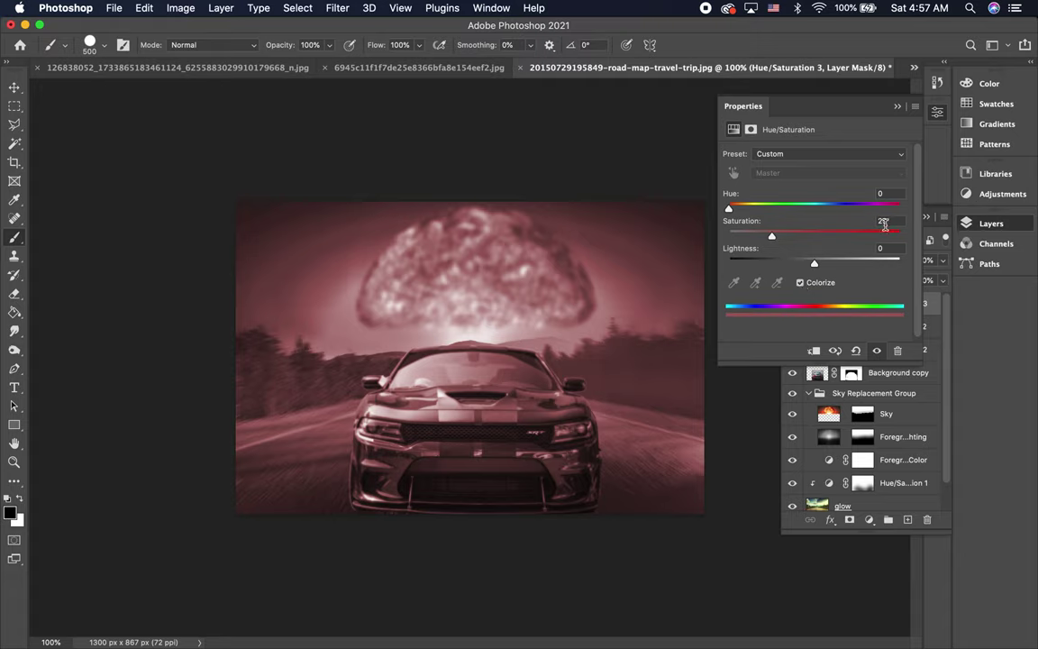
{"action": "left_click", "coordinate": [897, 107]}
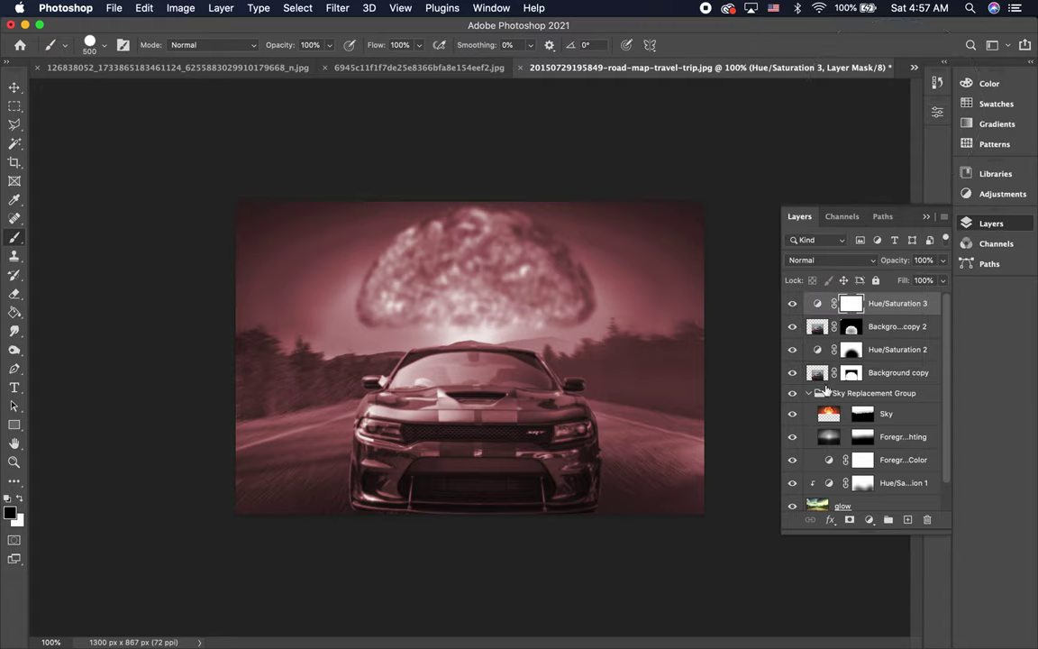
{"action": "left_click", "coordinate": [821, 316], "text": "alt"}
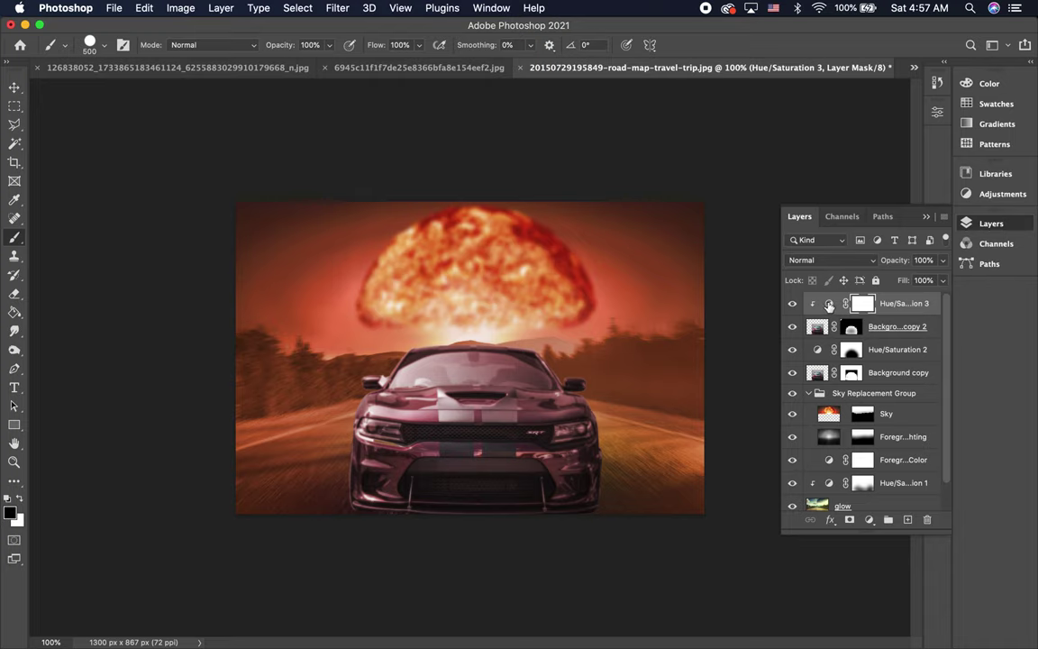
{"action": "double_click", "coordinate": [829, 305]}
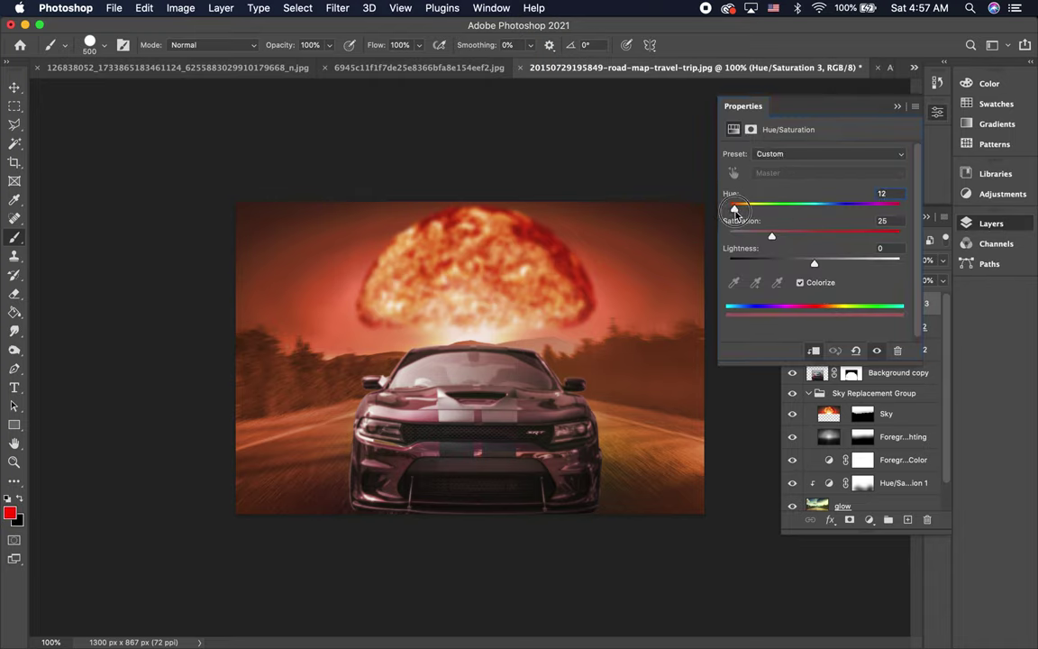
{"action": "left_click_drag", "start_coordinate": [737, 210], "coordinate": [745, 214]}
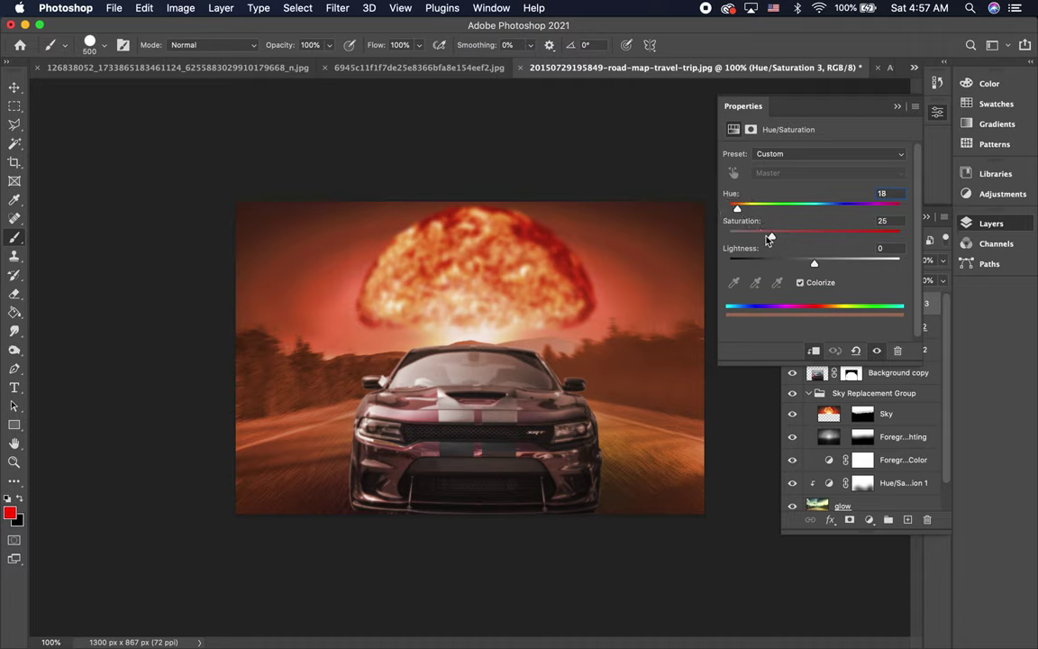
{"action": "left_click_drag", "start_coordinate": [772, 238], "coordinate": [787, 240]}
{"action": "left_click", "coordinate": [897, 108]}
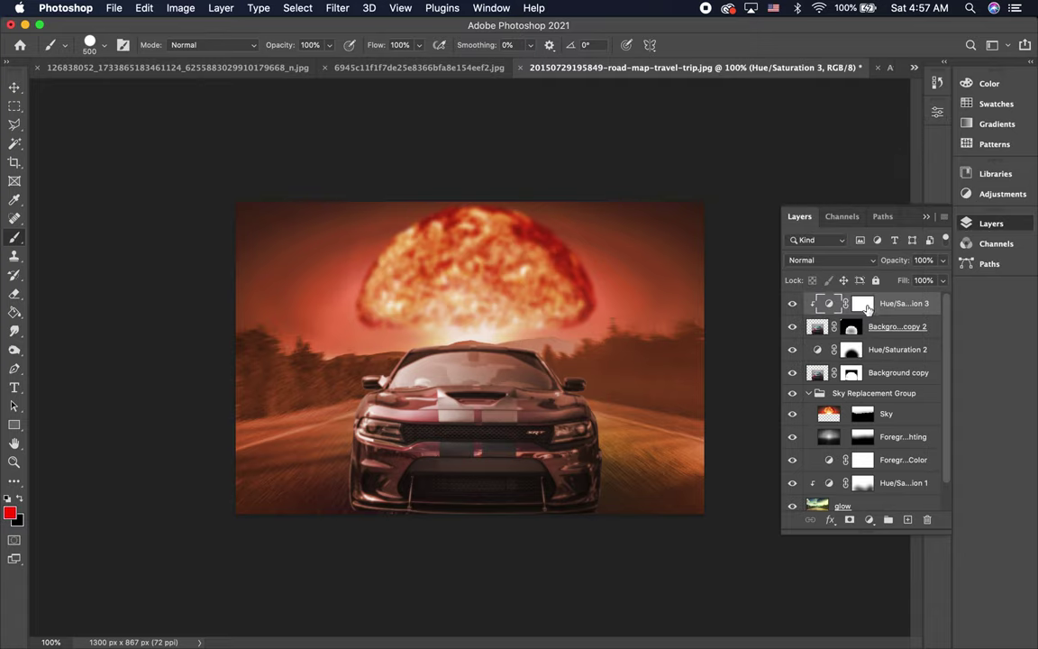
With a 0% hardness, 4% flow brush, mask Hue/Saturation 3 off the bumper, grille and hood.
{"action": "left_click", "coordinate": [865, 304]}
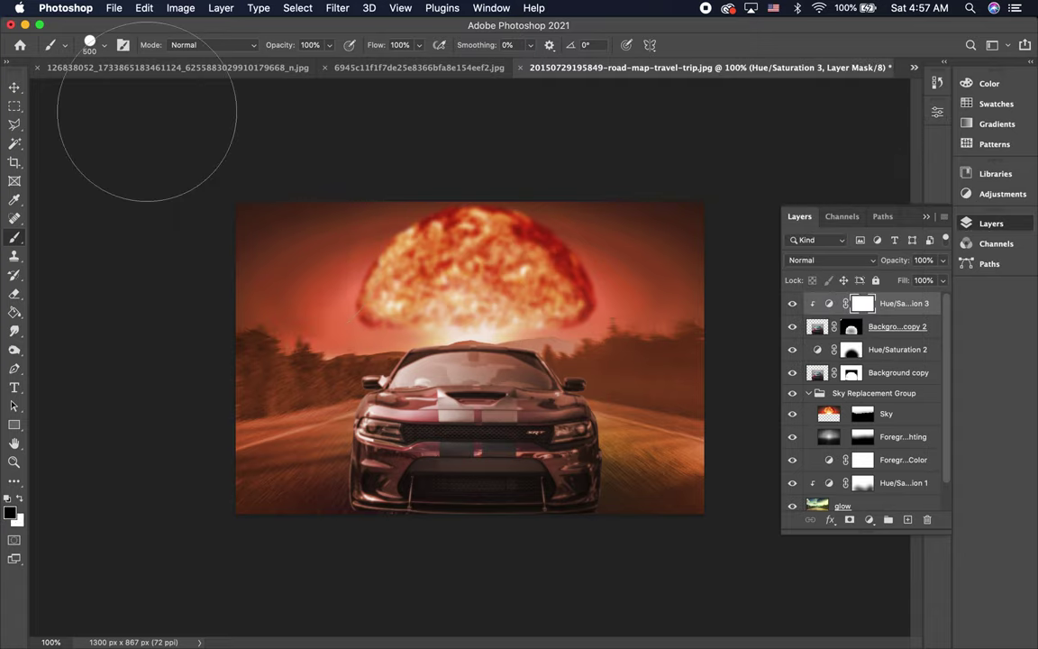
{"action": "left_click", "coordinate": [102, 51]}
{"action": "left_click_drag", "start_coordinate": [155, 126], "coordinate": [81, 123]}
{"action": "left_click", "coordinate": [419, 45]}
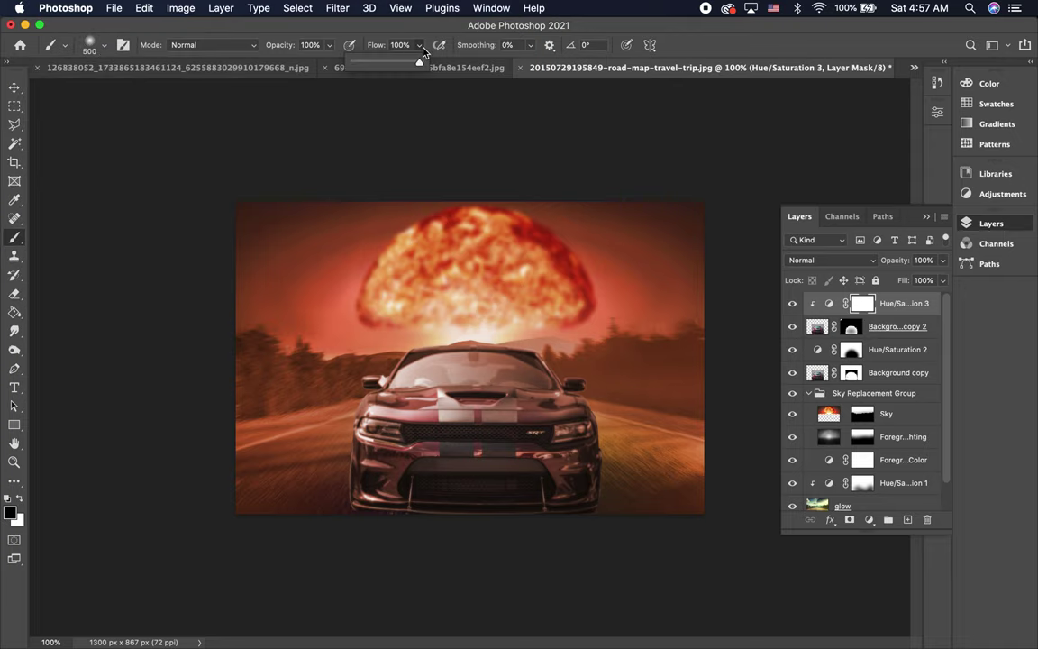
{"action": "left_click_drag", "start_coordinate": [419, 45], "coordinate": [360, 71]}
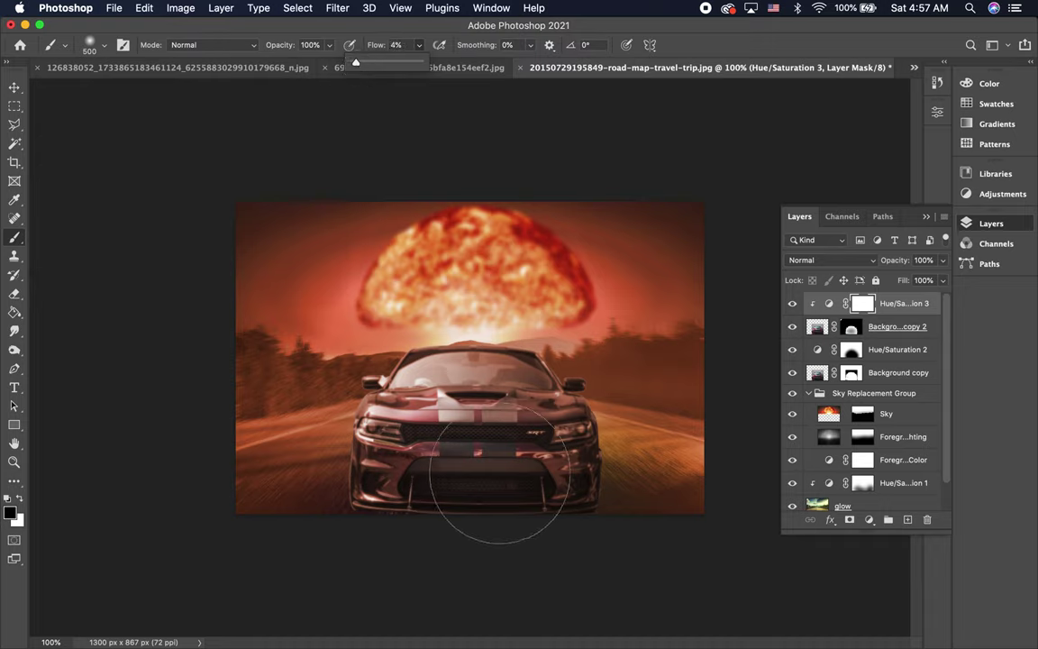
{"action": "mouse_move", "coordinate": [423, 480]}
{"action": "left_mouse_down"}
{"action": "mouse_move", "coordinate": [531, 428]}
{"action": "mouse_move", "coordinate": [475, 491]}
{"action": "mouse_move", "coordinate": [545, 486]}
{"action": "mouse_move", "coordinate": [526, 434]}
{"action": "mouse_move", "coordinate": [441, 419]}
{"action": "mouse_move", "coordinate": [474, 406]}
{"action": "mouse_move", "coordinate": [510, 416]}
{"action": "mouse_move", "coordinate": [424, 401]}
{"action": "mouse_move", "coordinate": [428, 433]}
{"action": "left_mouse_up"}
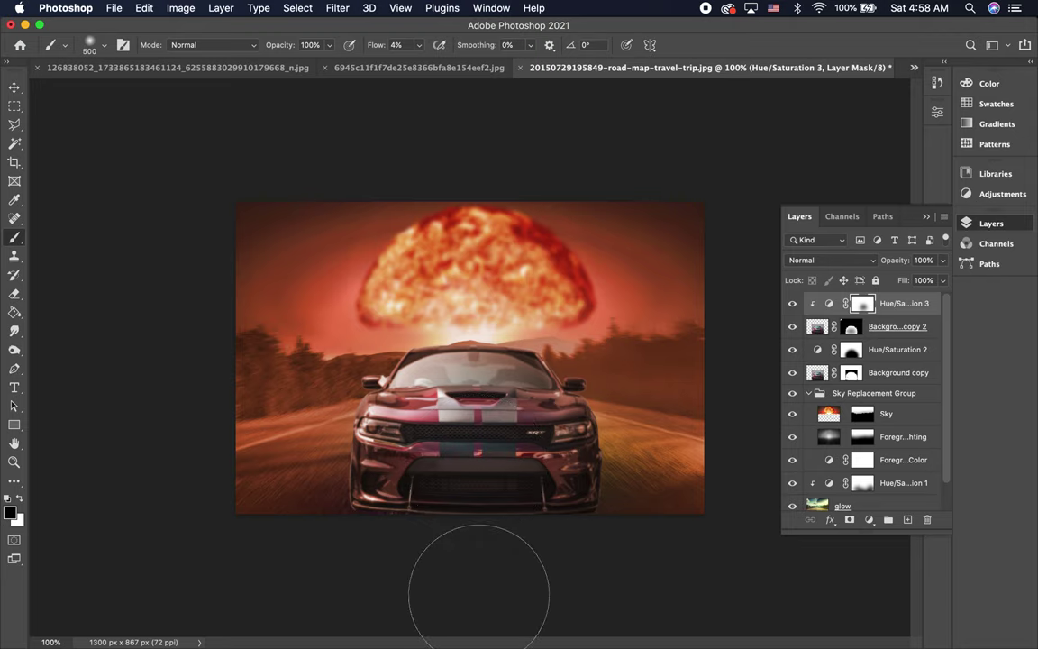
{"action": "mouse_move", "coordinate": [470, 522]}
{"action": "left_mouse_down"}
{"action": "mouse_move", "coordinate": [475, 441]}
{"action": "mouse_move", "coordinate": [459, 408]}
{"action": "mouse_move", "coordinate": [475, 359]}
{"action": "mouse_move", "coordinate": [440, 358]}
{"action": "mouse_move", "coordinate": [505, 372]}
{"action": "mouse_move", "coordinate": [475, 378]}
{"action": "mouse_move", "coordinate": [440, 343]}
{"action": "mouse_move", "coordinate": [424, 379]}
{"action": "left_mouse_up"}
{"action": "left_click_drag", "start_coordinate": [482, 430], "coordinate": [473, 365]}
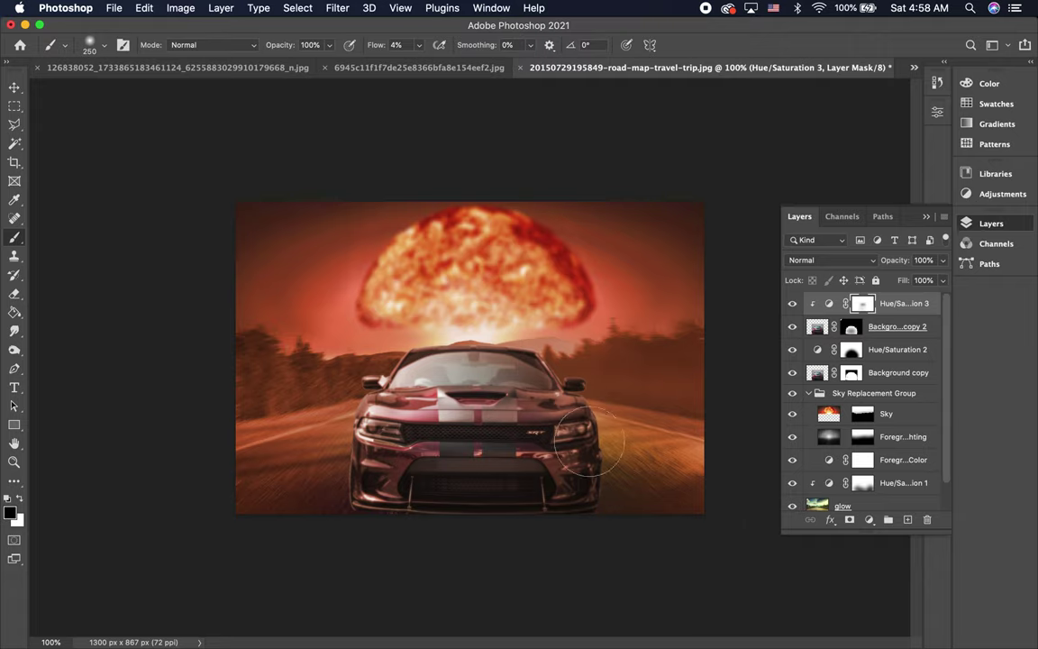
{"action": "left_click", "coordinate": [815, 330]}
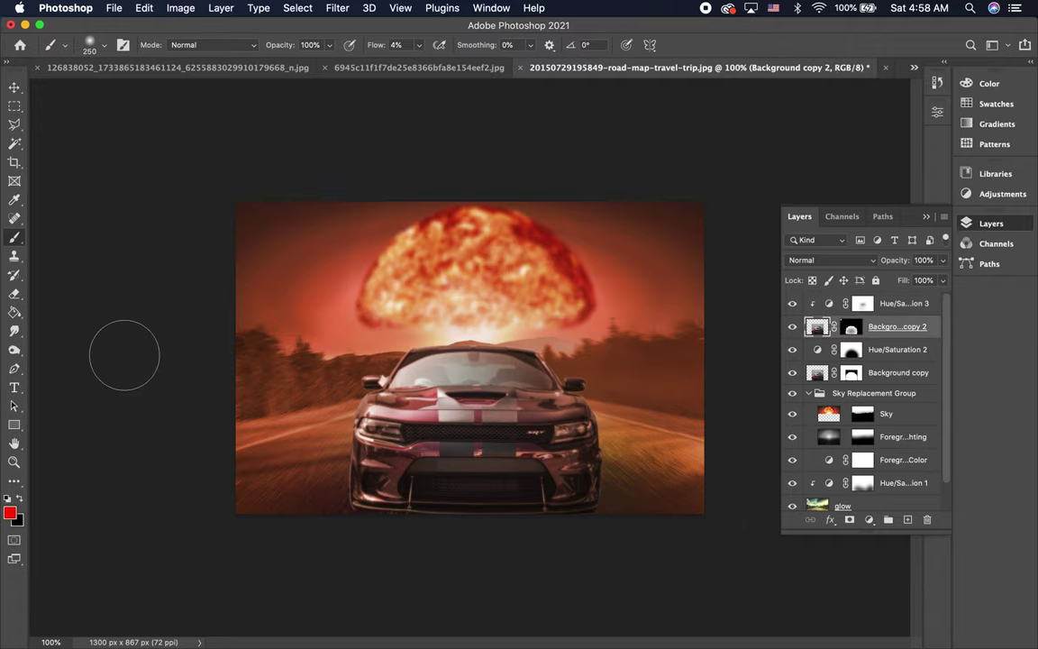
Burn the front bumper and headlight, then the lower-left bumper's highlights at brush size 175.
{"action": "left_click", "coordinate": [14, 350]}
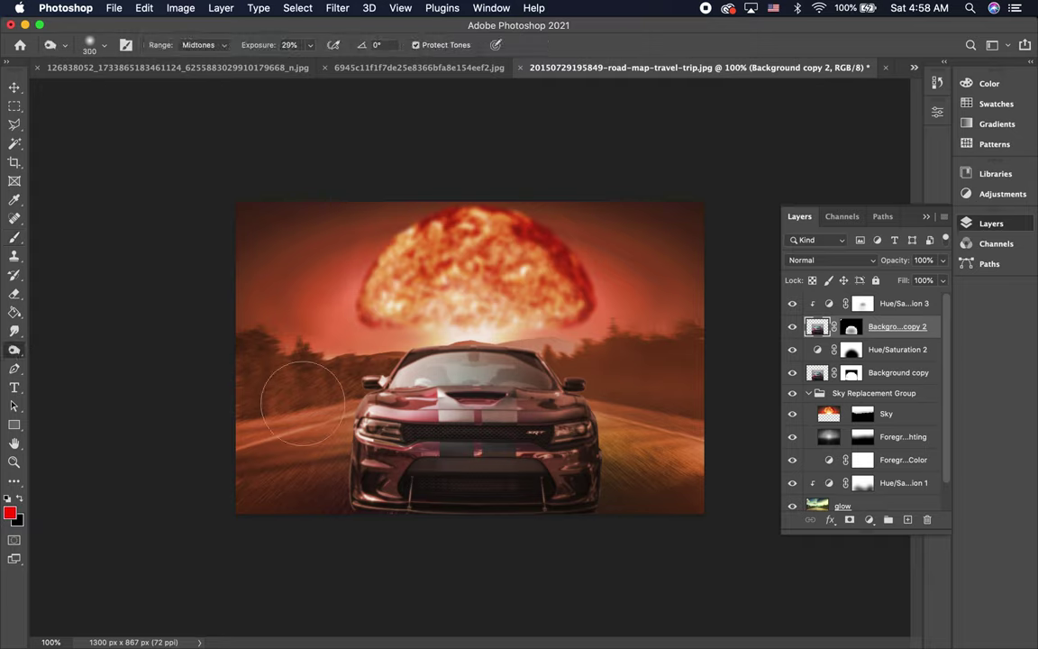
{"action": "mouse_move", "coordinate": [424, 494]}
{"action": "left_mouse_down"}
{"action": "mouse_move", "coordinate": [369, 496]}
{"action": "mouse_move", "coordinate": [370, 515]}
{"action": "mouse_move", "coordinate": [400, 524]}
{"action": "left_mouse_up"}
{"action": "key", "text": "bracketleft"}
{"action": "key", "text": "bracketleft"}
{"action": "key", "text": "bracketleft"}
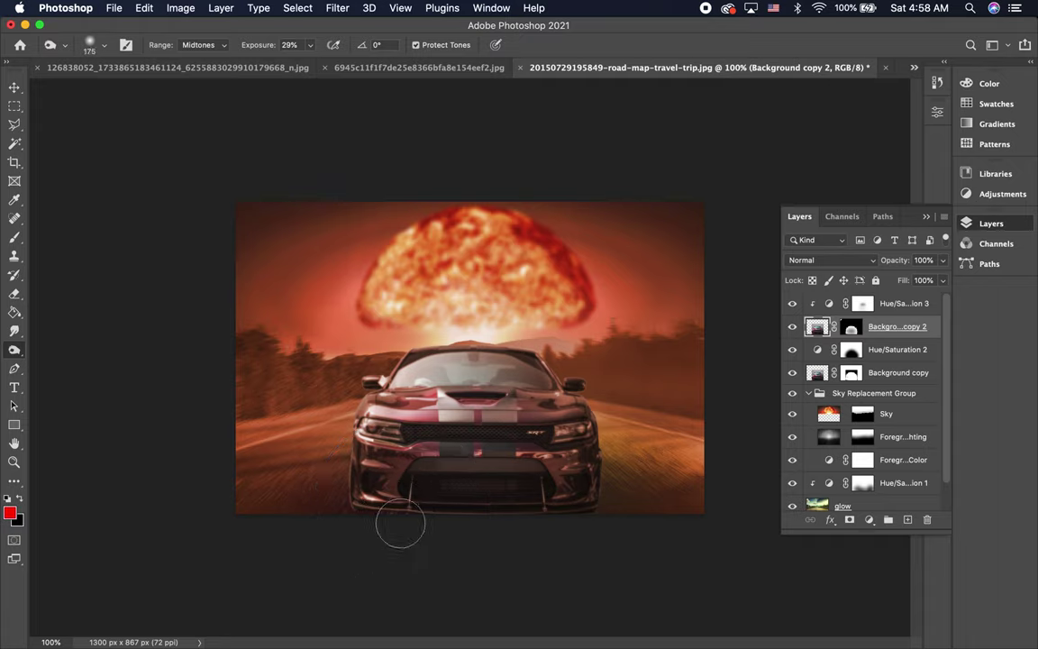
{"action": "left_click", "coordinate": [225, 47]}
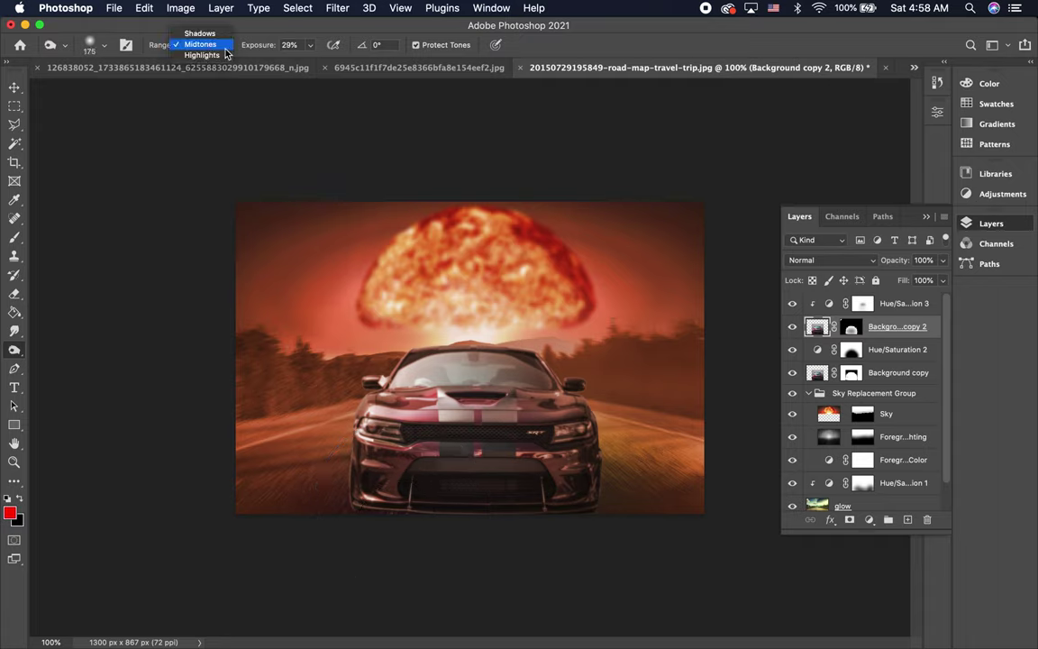
{"action": "left_click", "coordinate": [203, 94]}
{"action": "left_click_drag", "start_coordinate": [385, 484], "coordinate": [366, 503]}
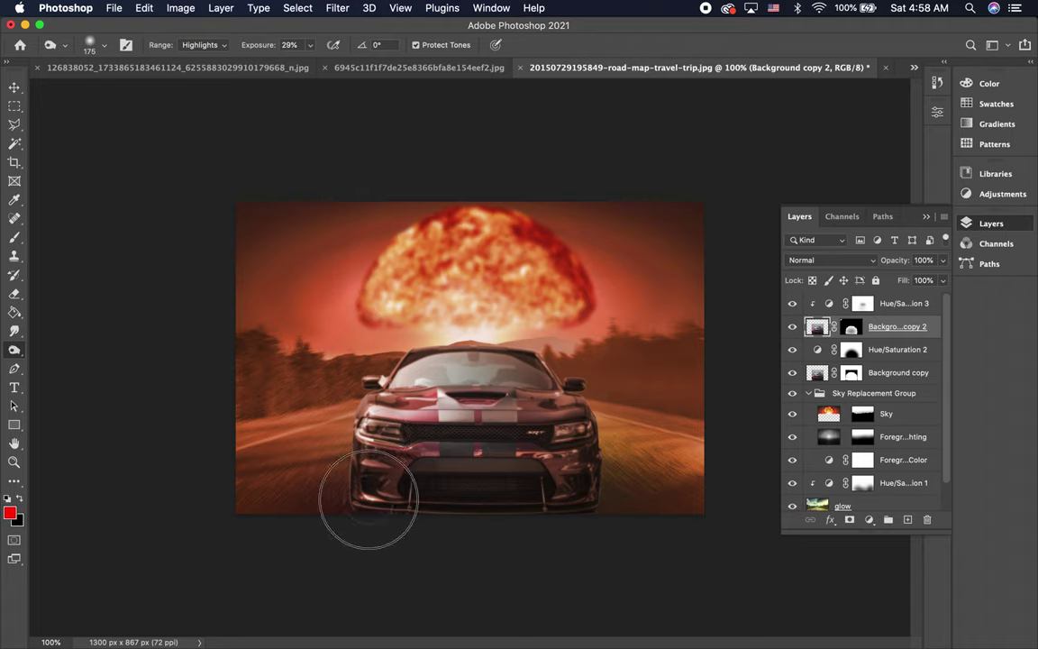
{"action": "left_click", "coordinate": [371, 497]}
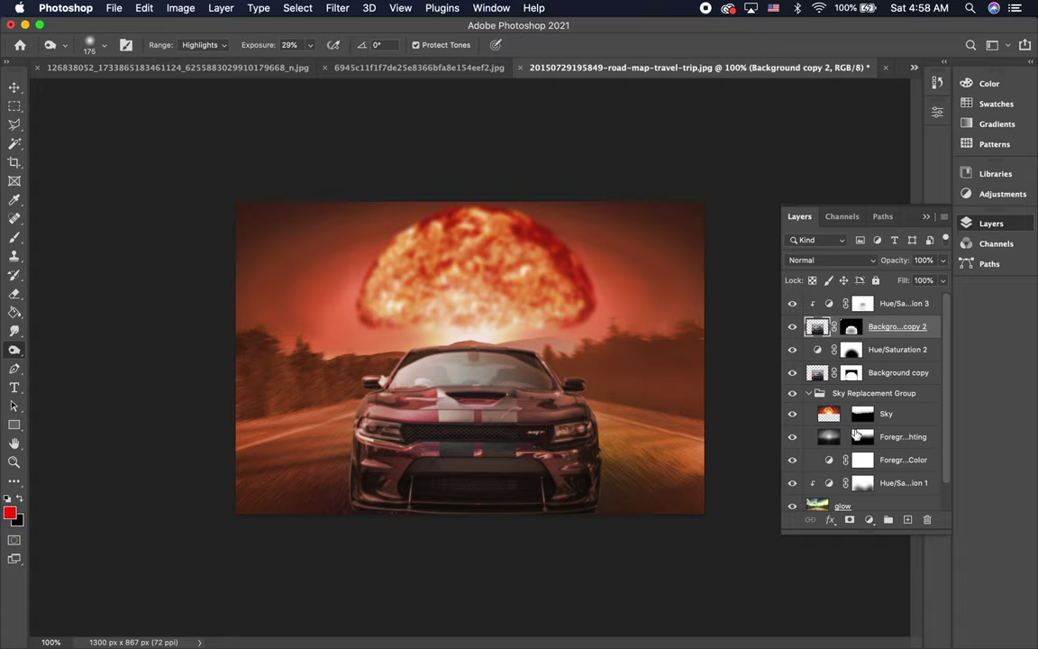
Add Layer 1 above the Sky Replacement Group and collapse the group.
{"action": "left_click", "coordinate": [861, 397]}
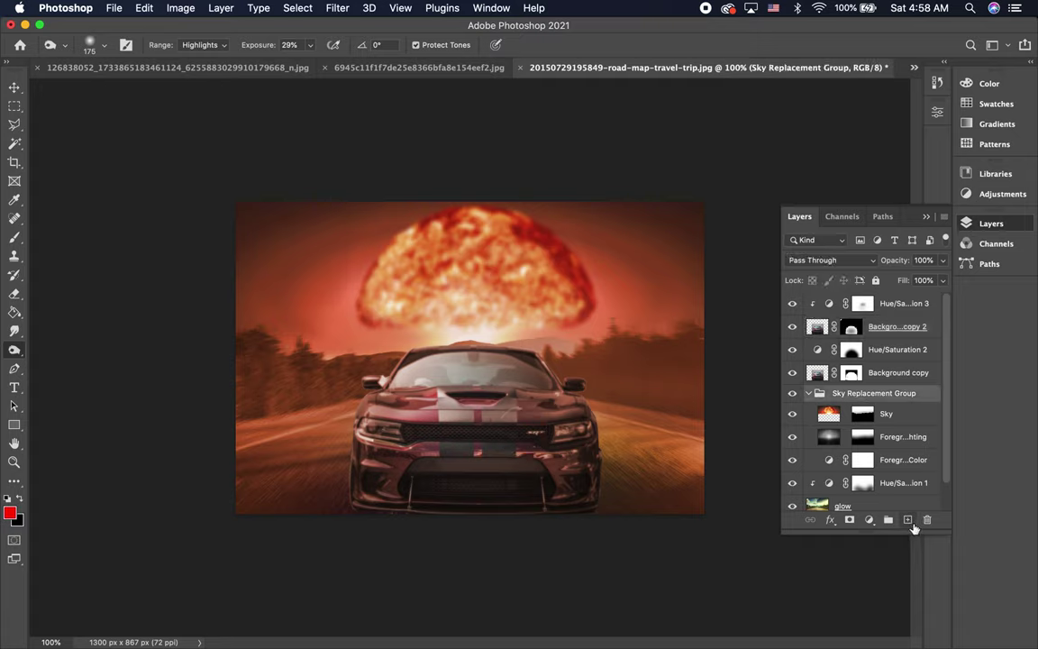
{"action": "left_click", "coordinate": [907, 520]}
{"action": "left_click_drag", "start_coordinate": [856, 413], "coordinate": [850, 393]}
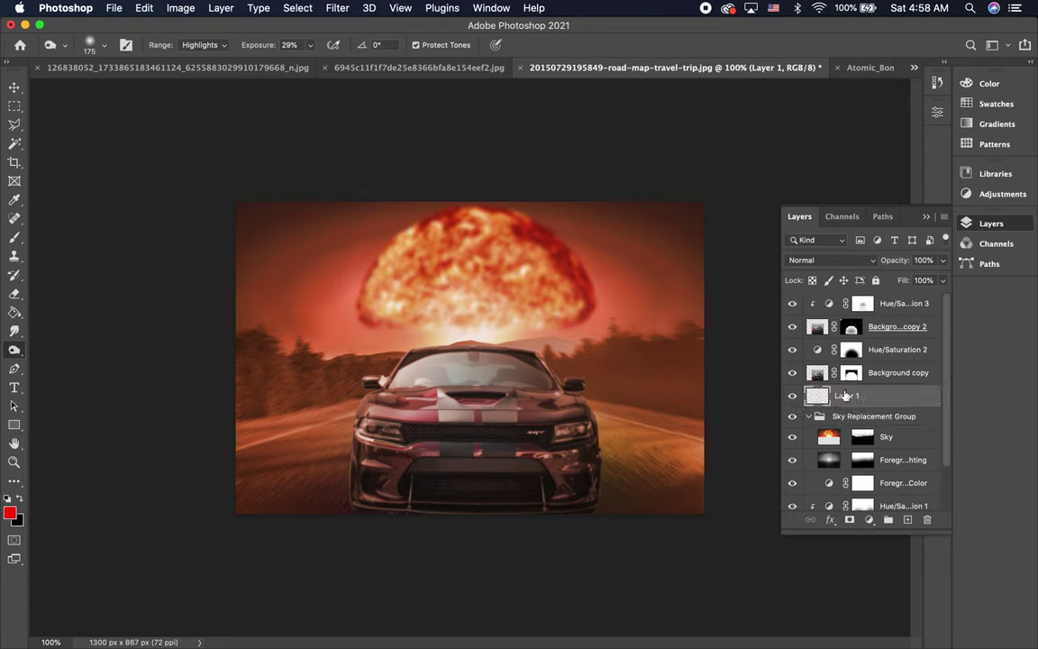
{"action": "left_click", "coordinate": [809, 417]}
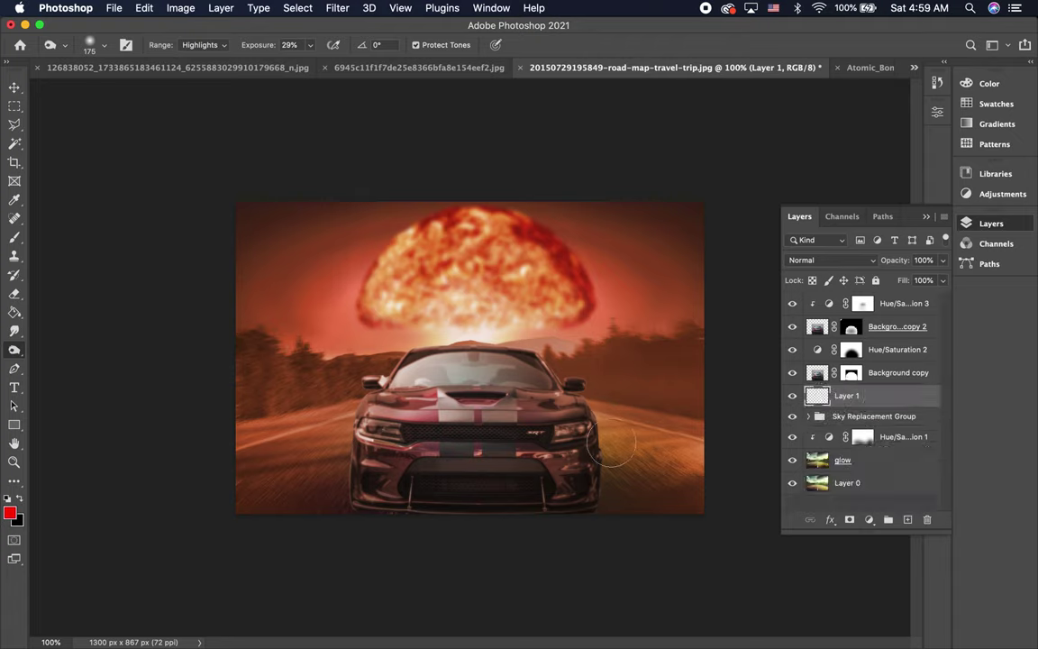
Paint soft black shading under the car's front bumper on Layer 1.
{"action": "key", "text": "b"}
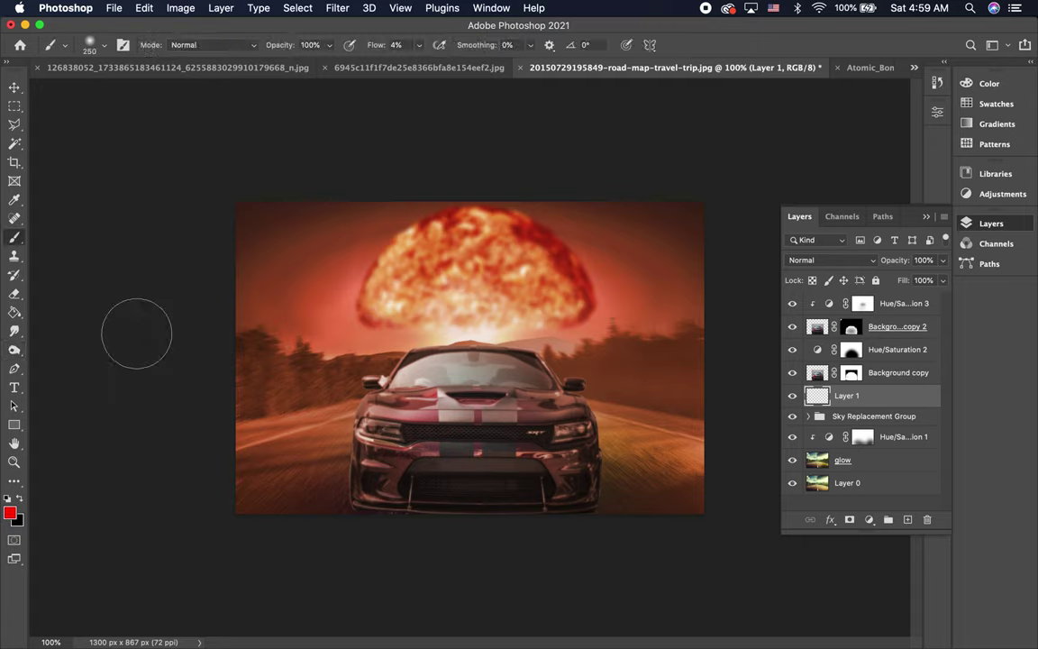
{"action": "key", "text": "x"}
{"action": "key", "text": "bracketright"}
{"action": "key", "text": "bracketright"}
{"action": "key", "text": "bracketright"}
{"action": "mouse_move", "coordinate": [362, 503]}
{"action": "left_mouse_down"}
{"action": "mouse_move", "coordinate": [336, 527]}
{"action": "mouse_move", "coordinate": [313, 521]}
{"action": "mouse_move", "coordinate": [596, 528]}
{"action": "mouse_move", "coordinate": [630, 519]}
{"action": "mouse_move", "coordinate": [565, 524]}
{"action": "left_mouse_up"}
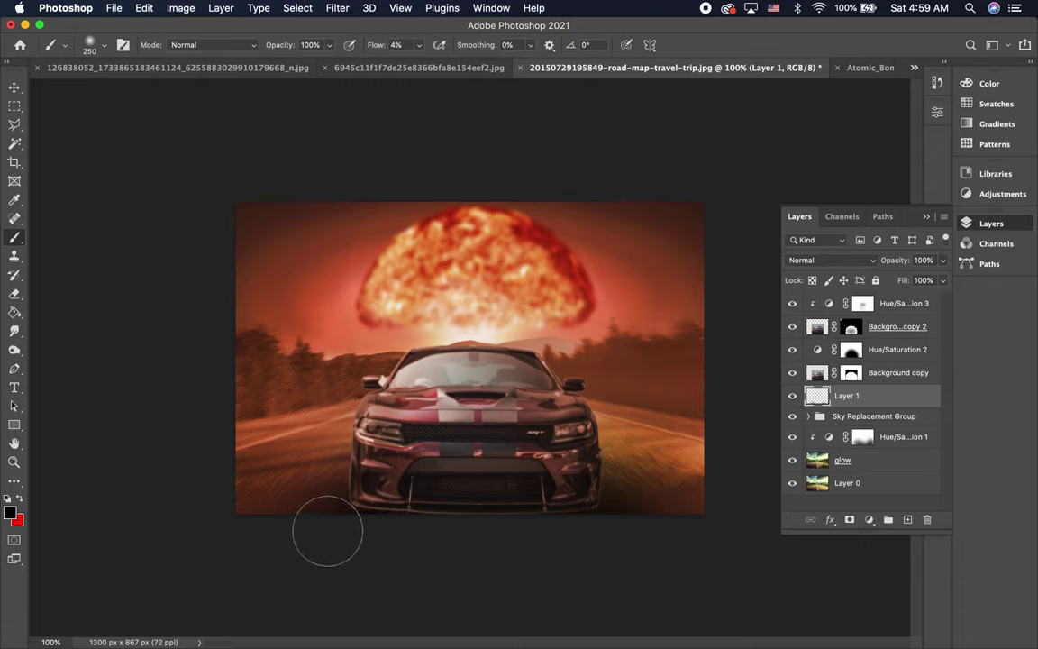
{"action": "mouse_move", "coordinate": [345, 524]}
{"action": "left_mouse_down"}
{"action": "mouse_move", "coordinate": [370, 514]}
{"action": "mouse_move", "coordinate": [370, 533]}
{"action": "mouse_move", "coordinate": [528, 543]}
{"action": "mouse_move", "coordinate": [471, 520]}
{"action": "mouse_move", "coordinate": [417, 535]}
{"action": "mouse_move", "coordinate": [348, 521]}
{"action": "mouse_move", "coordinate": [449, 484]}
{"action": "mouse_move", "coordinate": [544, 475]}
{"action": "left_mouse_up"}
{"action": "left_click", "coordinate": [864, 306]}
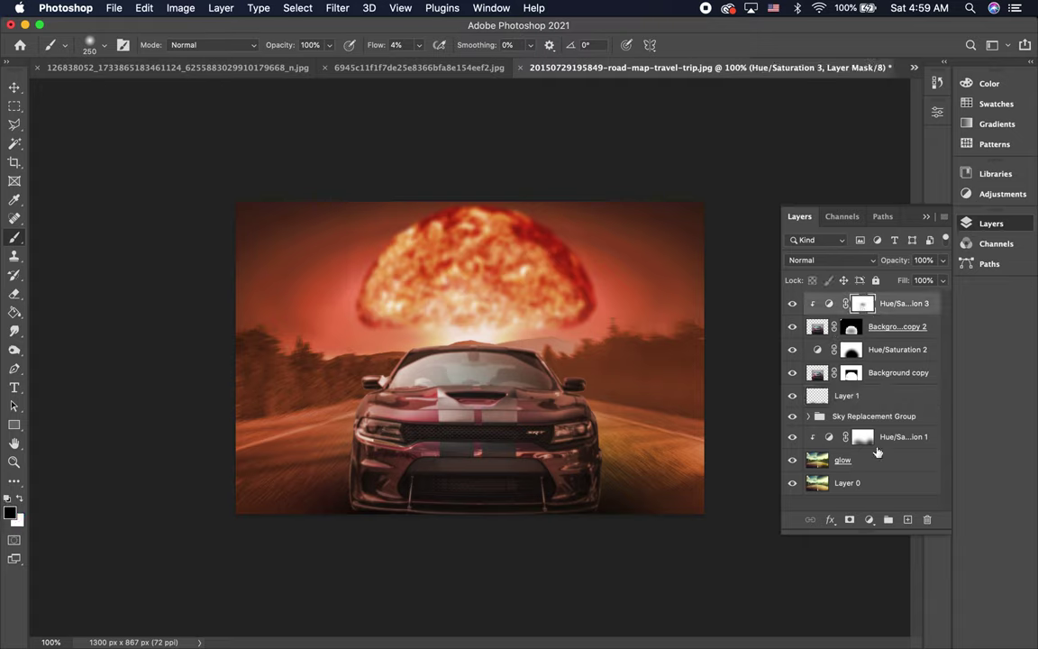
Add Layer 2 on top and paint soft black shading across the lower bumper.
{"action": "left_click", "coordinate": [909, 523]}
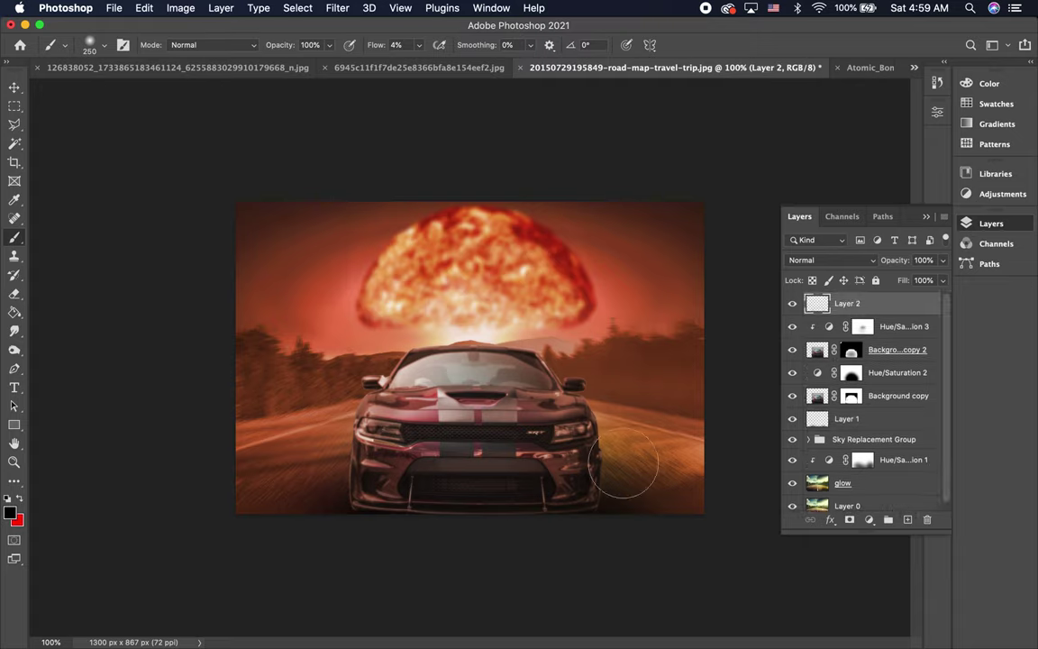
{"action": "mouse_move", "coordinate": [362, 525]}
{"action": "left_mouse_down"}
{"action": "mouse_move", "coordinate": [370, 509]}
{"action": "mouse_move", "coordinate": [359, 514]}
{"action": "mouse_move", "coordinate": [419, 528]}
{"action": "mouse_move", "coordinate": [440, 514]}
{"action": "mouse_move", "coordinate": [511, 530]}
{"action": "mouse_move", "coordinate": [521, 519]}
{"action": "mouse_move", "coordinate": [631, 533]}
{"action": "mouse_move", "coordinate": [556, 536]}
{"action": "left_mouse_up"}
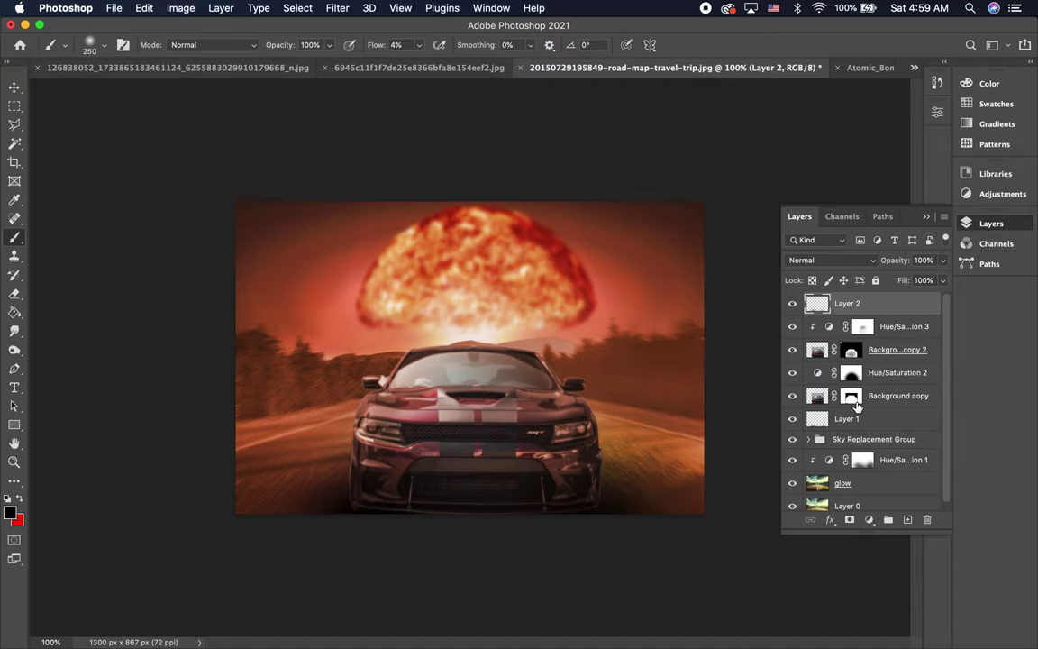
{"action": "left_click", "coordinate": [850, 396]}
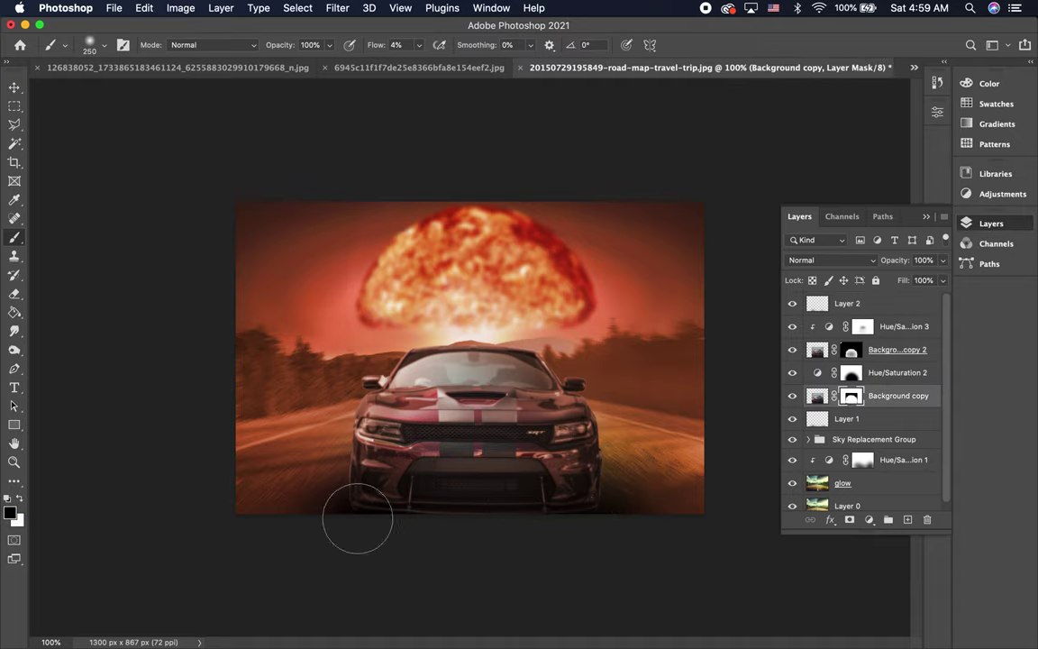
Zoom to 300%, shrink the brush, and paint both car masks along the bumper edge.
{"action": "key", "text": "super+equal"}
{"action": "key", "text": "super+equal"}
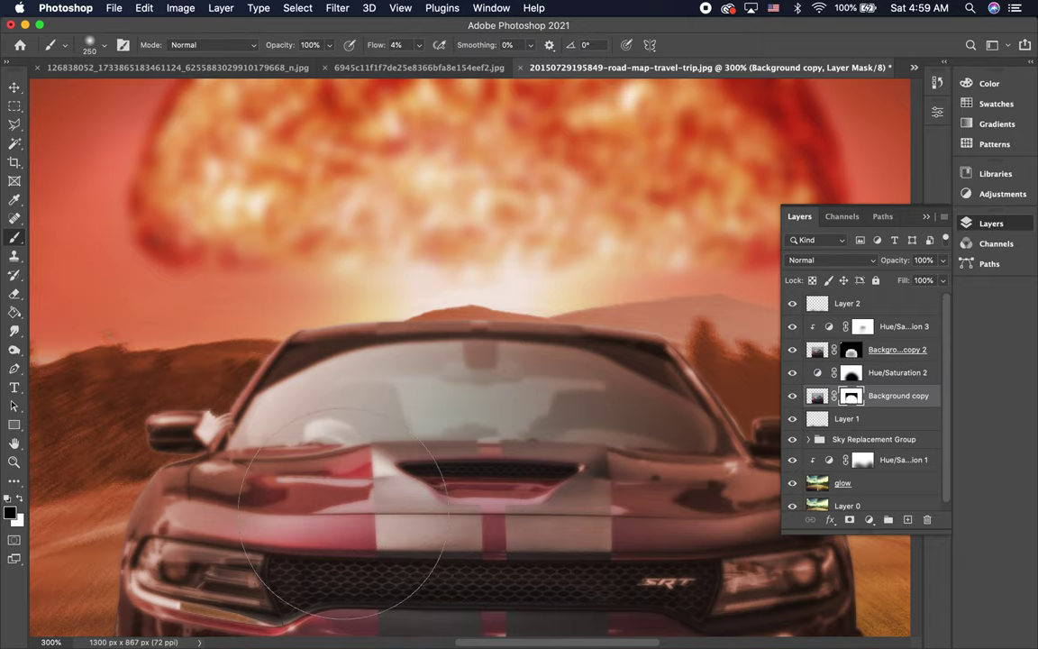
{"action": "scroll", "coordinate": [265, 541], "scroll_direction": "down", "scroll_amount": 5}
{"action": "scroll", "coordinate": [265, 541], "scroll_direction": "left", "scroll_amount": 5}
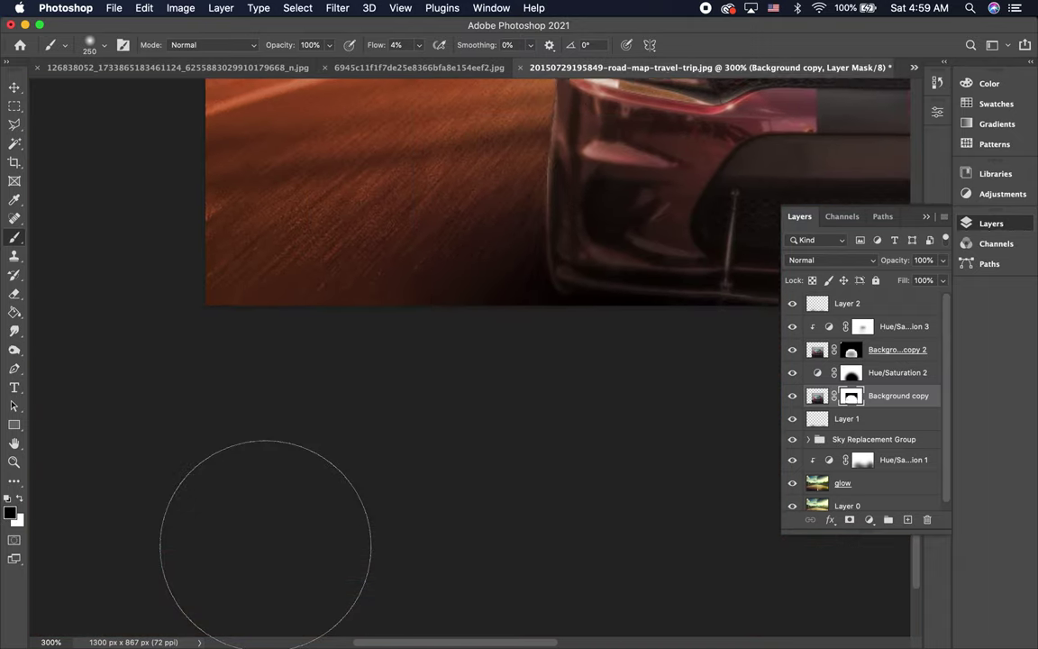
{"action": "key", "text": "bracketleft"}
{"action": "key", "text": "bracketleft"}
{"action": "key", "text": "bracketleft"}
{"action": "key", "text": "bracketleft"}
{"action": "key", "text": "bracketleft"}
{"action": "key", "text": "bracketleft"}
{"action": "key", "text": "bracketleft"}
{"action": "key", "text": "bracketleft"}
{"action": "key", "text": "bracketleft"}
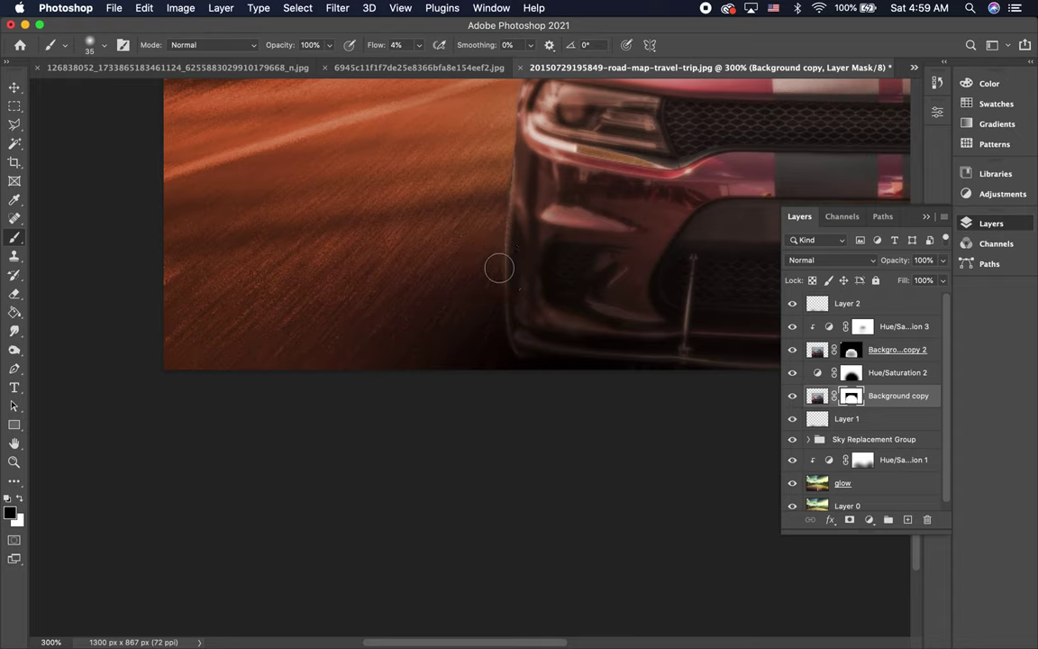
{"action": "left_click_drag", "start_coordinate": [499, 268], "coordinate": [504, 358]}
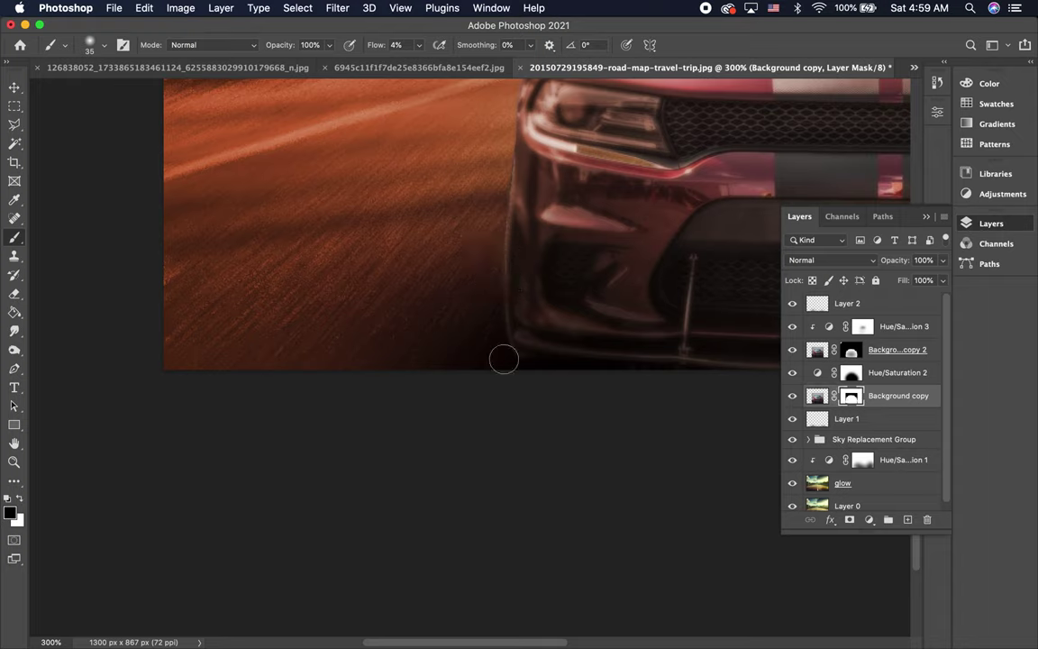
{"action": "left_click", "coordinate": [851, 354]}
{"action": "mouse_move", "coordinate": [458, 260]}
{"action": "left_mouse_down"}
{"action": "mouse_move", "coordinate": [499, 325]}
{"action": "mouse_move", "coordinate": [505, 368]}
{"action": "mouse_move", "coordinate": [500, 215]}
{"action": "mouse_move", "coordinate": [493, 226]}
{"action": "left_mouse_up"}
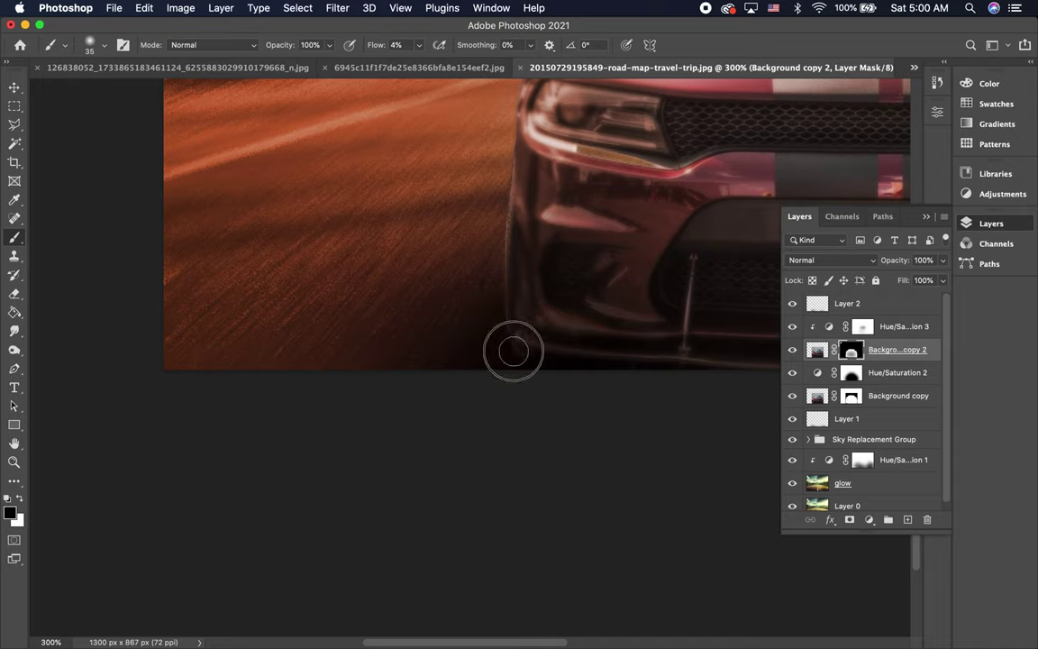
{"action": "left_click_drag", "start_coordinate": [491, 279], "coordinate": [503, 328]}
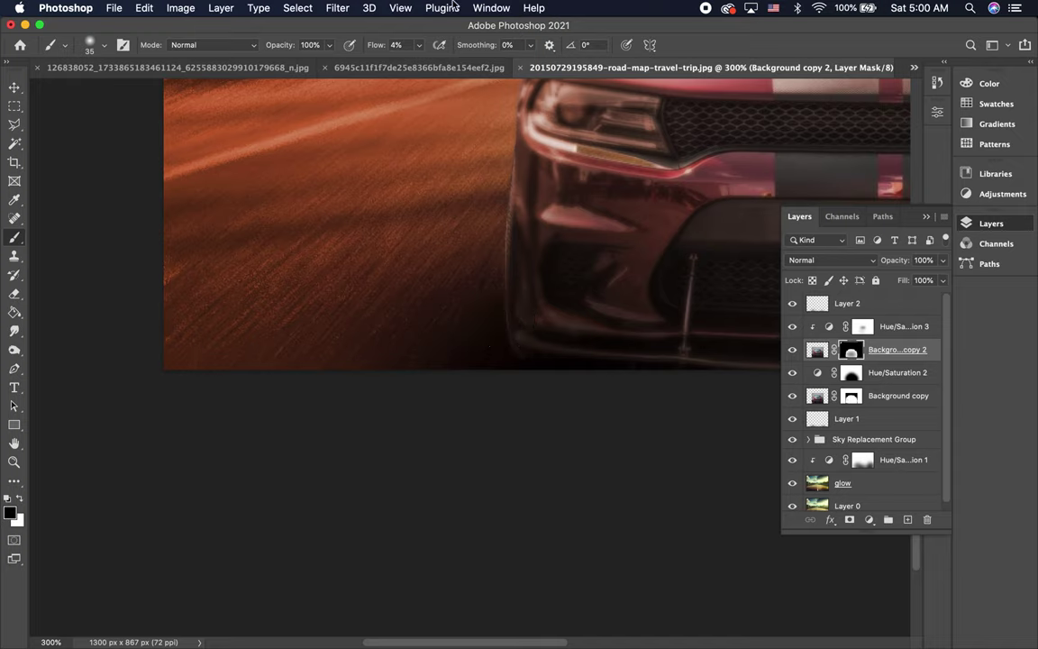
At 33% flow, paint the Background copy mask to hide the road beside the bumper.
{"action": "left_click", "coordinate": [419, 44]}
{"action": "left_click_drag", "start_coordinate": [419, 65], "coordinate": [438, 64]}
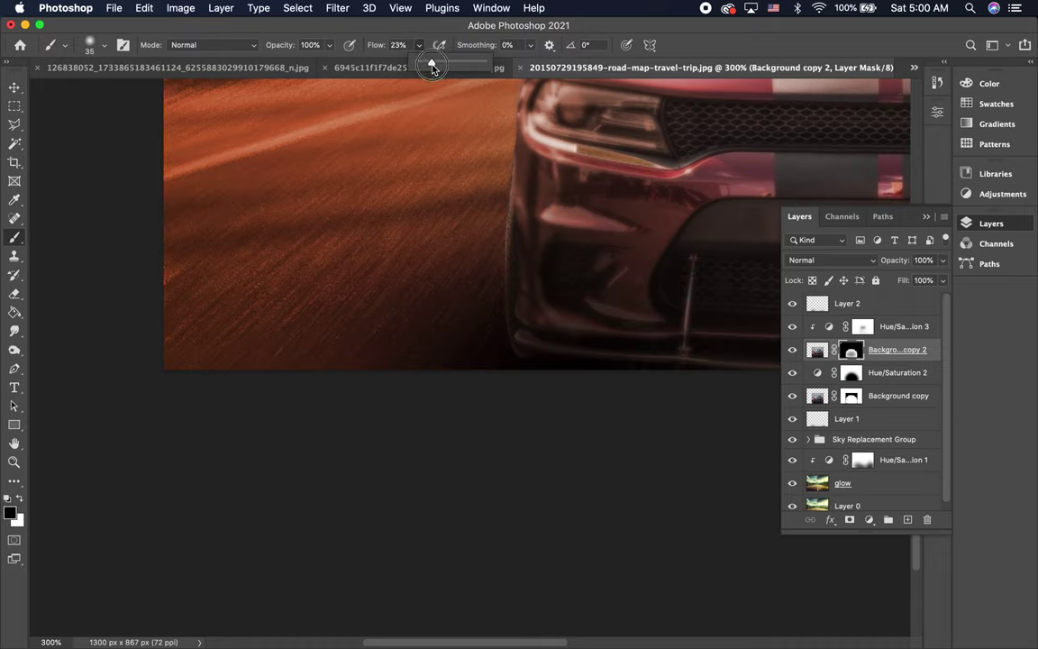
{"action": "mouse_move", "coordinate": [497, 269]}
{"action": "left_mouse_down"}
{"action": "mouse_move", "coordinate": [504, 319]}
{"action": "mouse_move", "coordinate": [501, 203]}
{"action": "mouse_move", "coordinate": [488, 308]}
{"action": "left_mouse_up"}
{"action": "key", "text": "super+z"}
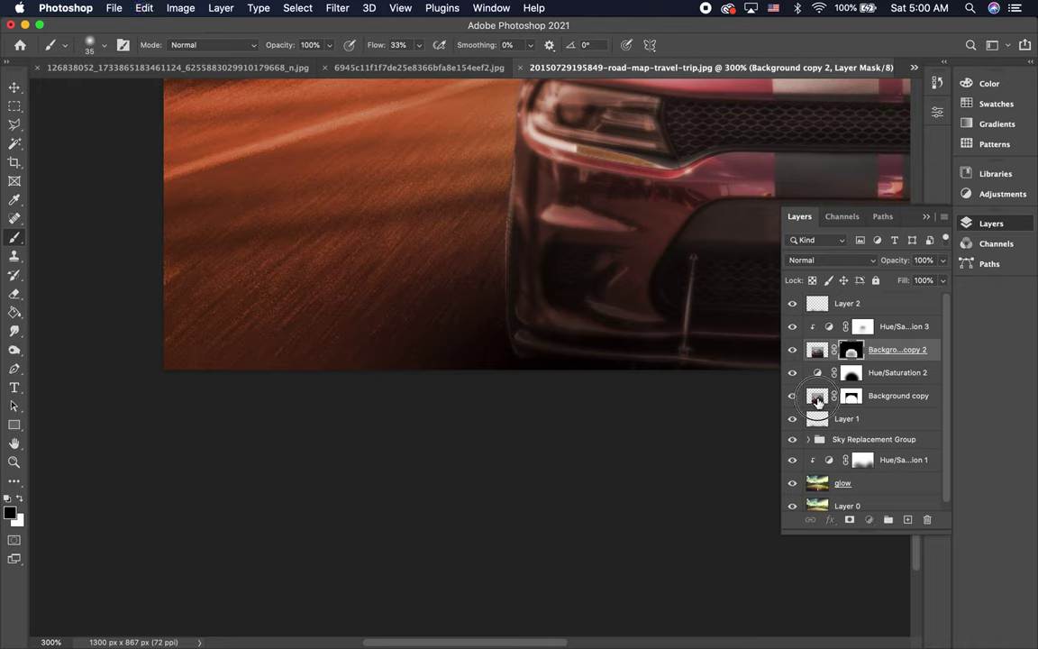
{"action": "left_click", "coordinate": [818, 401]}
{"action": "left_click", "coordinate": [851, 396]}
{"action": "mouse_move", "coordinate": [513, 237]}
{"action": "left_mouse_down"}
{"action": "mouse_move", "coordinate": [488, 212]}
{"action": "mouse_move", "coordinate": [494, 322]}
{"action": "mouse_move", "coordinate": [510, 365]}
{"action": "mouse_move", "coordinate": [500, 364]}
{"action": "mouse_move", "coordinate": [519, 377]}
{"action": "mouse_move", "coordinate": [515, 364]}
{"action": "mouse_move", "coordinate": [528, 370]}
{"action": "mouse_move", "coordinate": [508, 364]}
{"action": "mouse_move", "coordinate": [519, 375]}
{"action": "mouse_move", "coordinate": [484, 311]}
{"action": "left_mouse_up"}
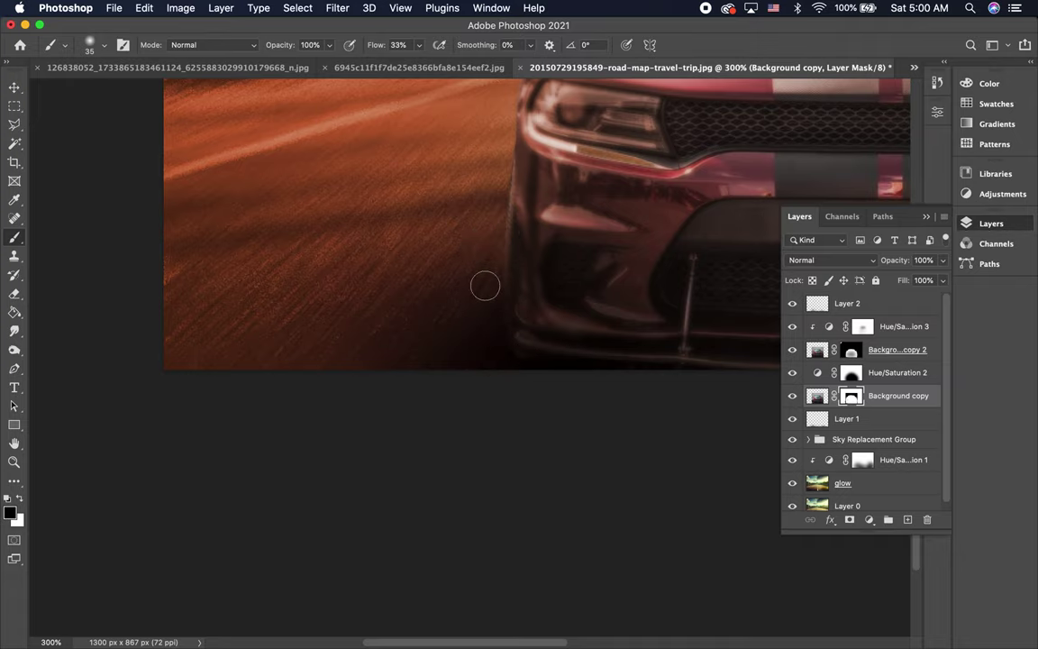
Pan across the blended bumper edge and zoom back out to see the whole image.
{"action": "scroll", "coordinate": [541, 285], "scroll_direction": "right", "scroll_amount": 3}
{"action": "scroll", "coordinate": [577, 285], "scroll_direction": "right", "scroll_amount": 10}
{"action": "scroll", "coordinate": [576, 285], "scroll_direction": "right", "scroll_amount": 10}
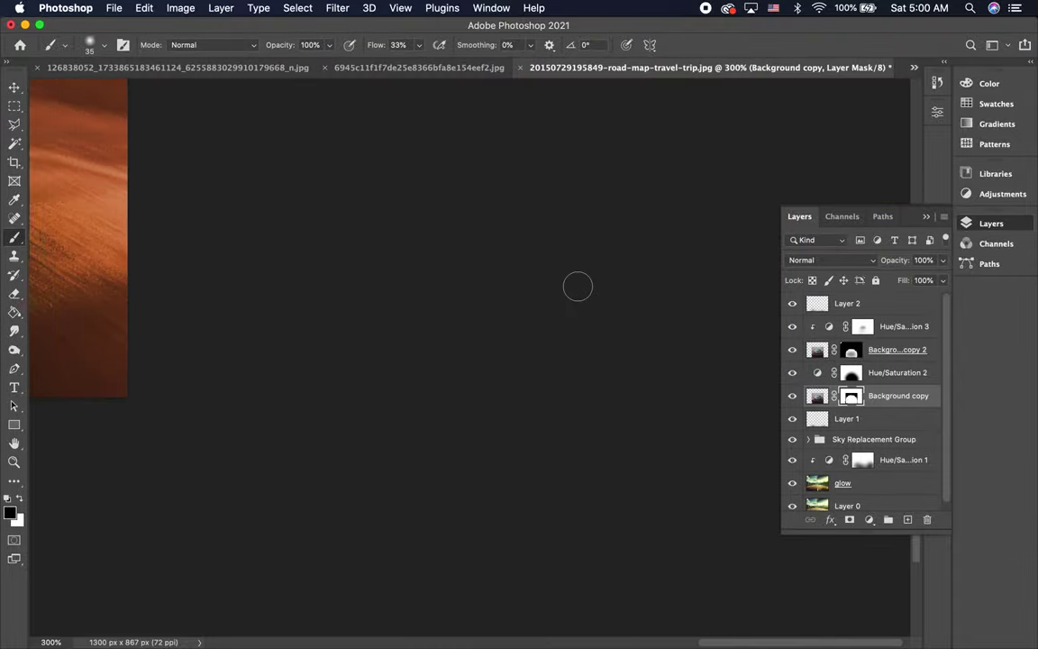
{"action": "scroll", "coordinate": [578, 287], "scroll_direction": "left", "scroll_amount": 5}
{"action": "scroll", "coordinate": [578, 286], "scroll_direction": "left", "scroll_amount": 5}
{"action": "scroll", "coordinate": [578, 286], "scroll_direction": "left", "scroll_amount": 4}
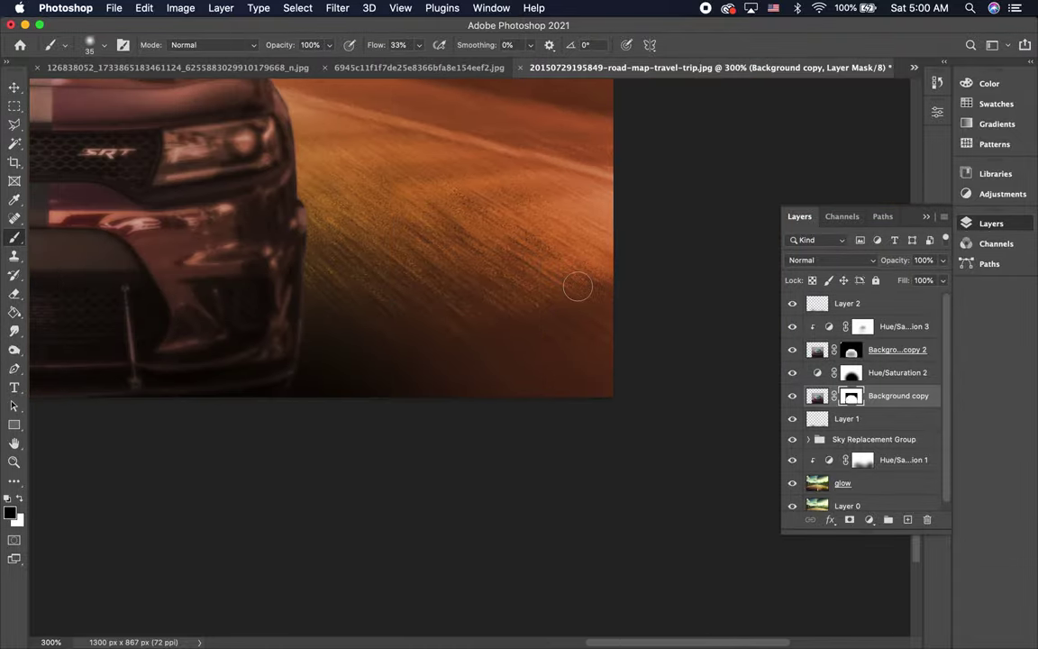
{"action": "key", "text": "super+minus"}
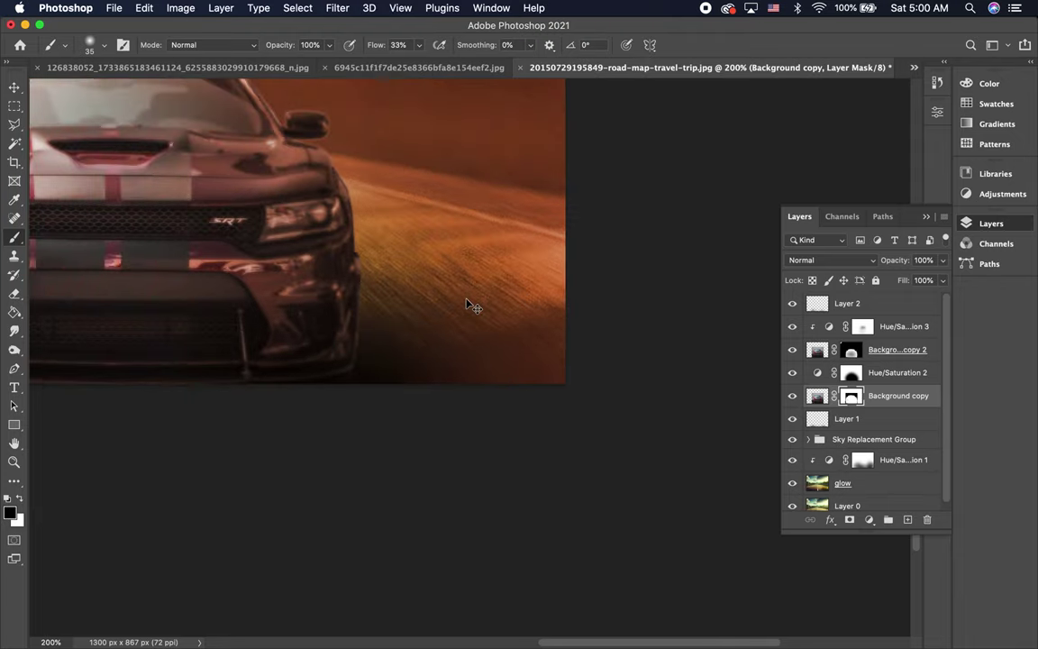
{"action": "key", "text": "super+minus"}
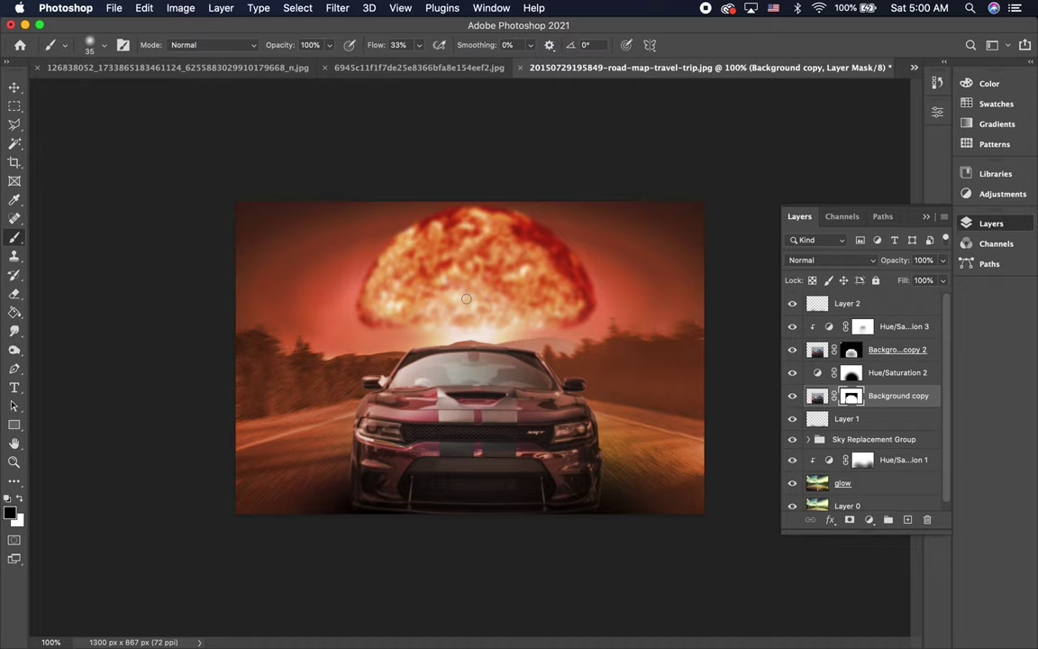
Add empty Layer 3 above Layer 2, then browse the General Brushes presets without changing brushes.
{"action": "left_click", "coordinate": [853, 306]}
{"action": "left_click", "coordinate": [907, 519]}
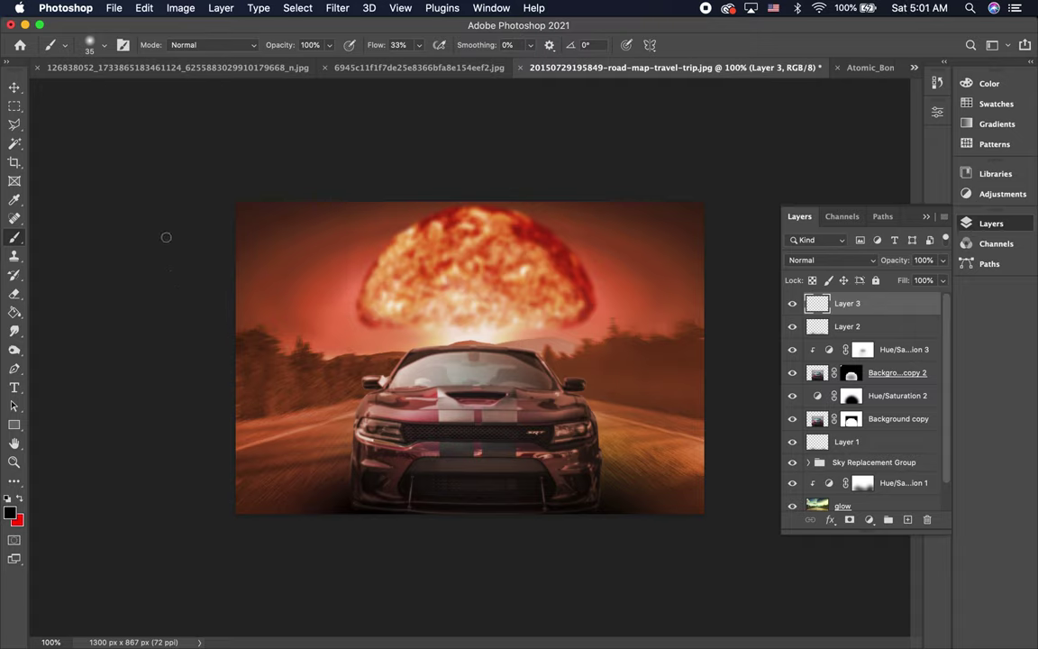
{"action": "left_click", "coordinate": [103, 46]}
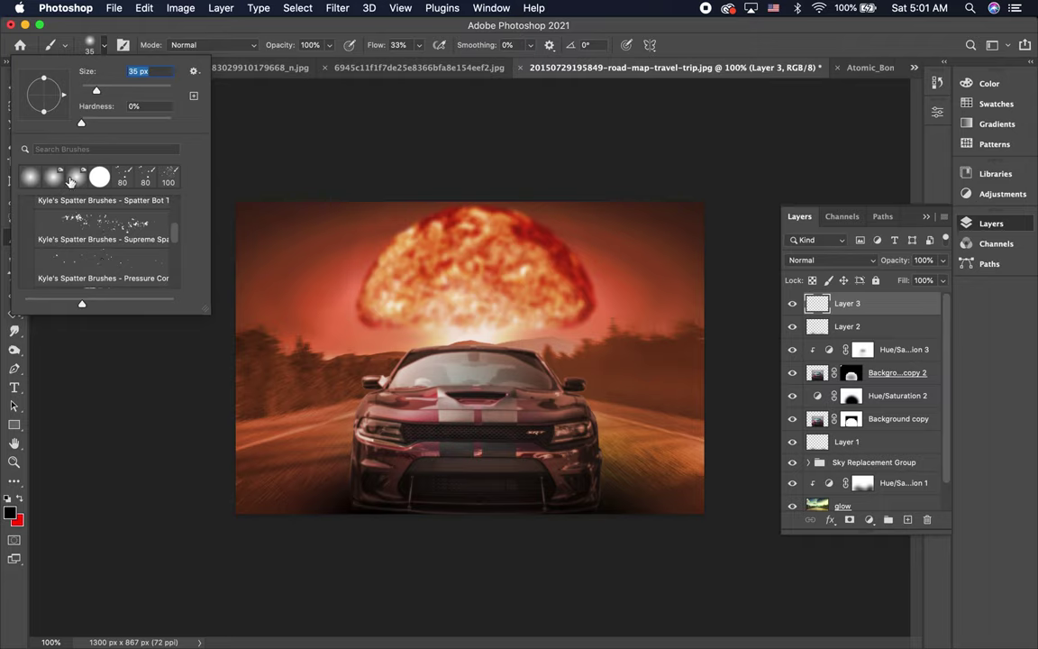
{"action": "scroll", "coordinate": [76, 239], "scroll_direction": "up", "scroll_amount": 5}
{"action": "scroll", "coordinate": [72, 239], "scroll_direction": "up", "scroll_amount": 2}
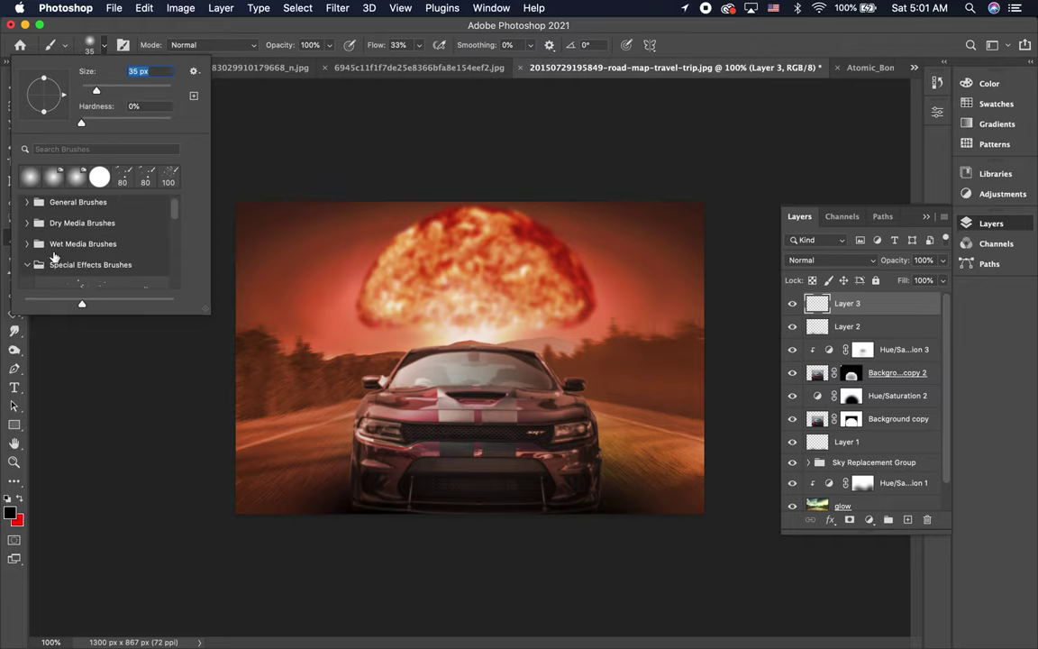
{"action": "left_click", "coordinate": [30, 265]}
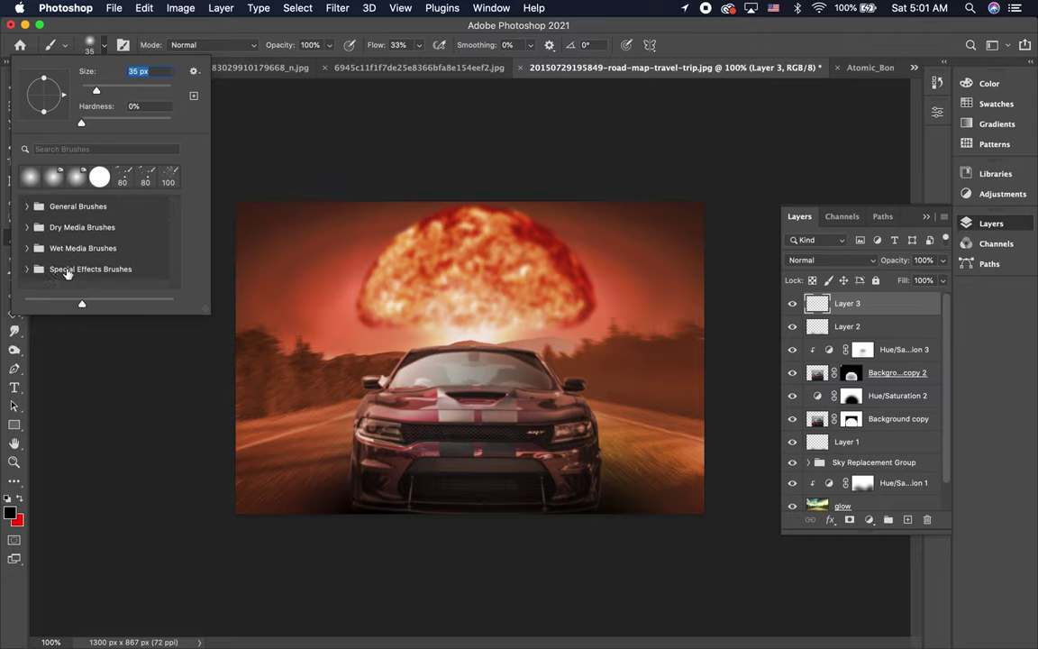
{"action": "left_click", "coordinate": [28, 206]}
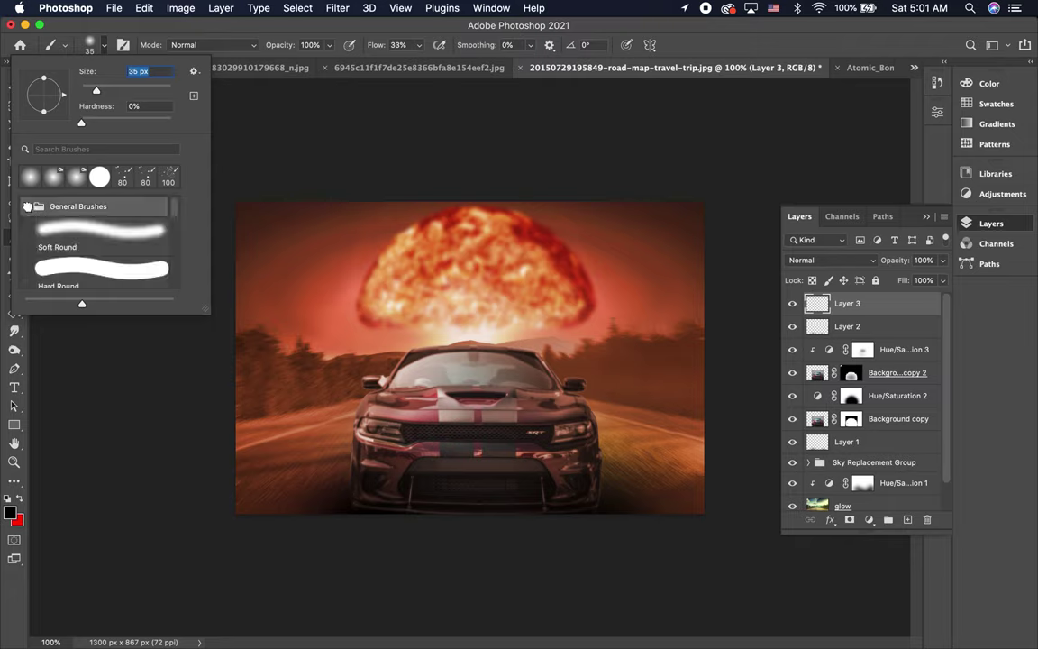
{"action": "scroll", "coordinate": [86, 267], "scroll_direction": "down", "scroll_amount": 2}
{"action": "scroll", "coordinate": [87, 267], "scroll_direction": "down", "scroll_amount": 1}
{"action": "scroll", "coordinate": [88, 269], "scroll_direction": "down", "scroll_amount": 1}
{"action": "scroll", "coordinate": [88, 269], "scroll_direction": "down", "scroll_amount": 2}
{"action": "scroll", "coordinate": [88, 268], "scroll_direction": "down", "scroll_amount": 2}
{"action": "scroll", "coordinate": [87, 269], "scroll_direction": "down", "scroll_amount": 2}
{"action": "scroll", "coordinate": [87, 269], "scroll_direction": "down", "scroll_amount": 1}
{"action": "scroll", "coordinate": [88, 269], "scroll_direction": "up", "scroll_amount": 5}
{"action": "scroll", "coordinate": [82, 244], "scroll_direction": "up", "scroll_amount": 3}
{"action": "left_click", "coordinate": [26, 206]}
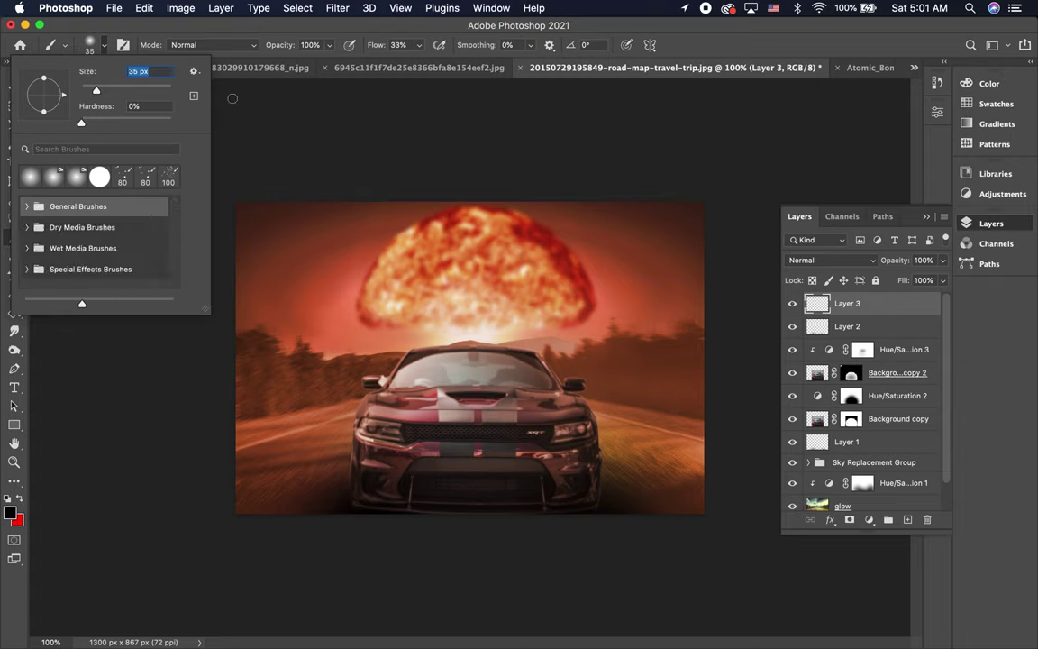
{"action": "left_click", "coordinate": [205, 104]}
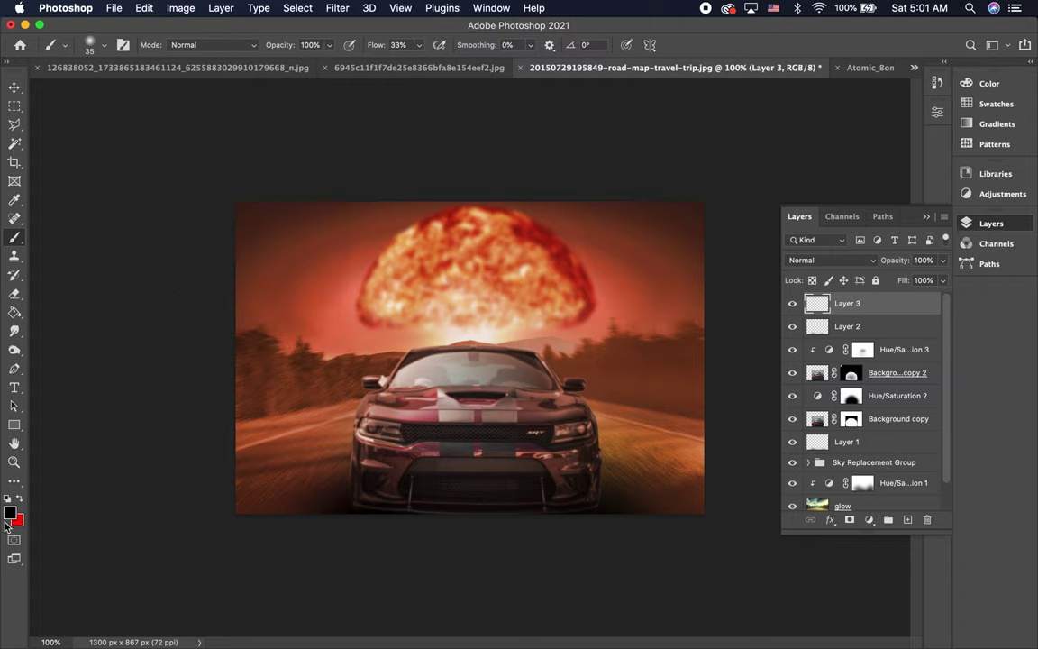
With white foreground and 100% flow, dab a soft white glow onto both headlights.
{"action": "left_click", "coordinate": [8, 499]}
{"action": "left_click", "coordinate": [20, 499]}
{"action": "left_click", "coordinate": [419, 44]}
{"action": "left_click_drag", "start_coordinate": [418, 64], "coordinate": [514, 78]}
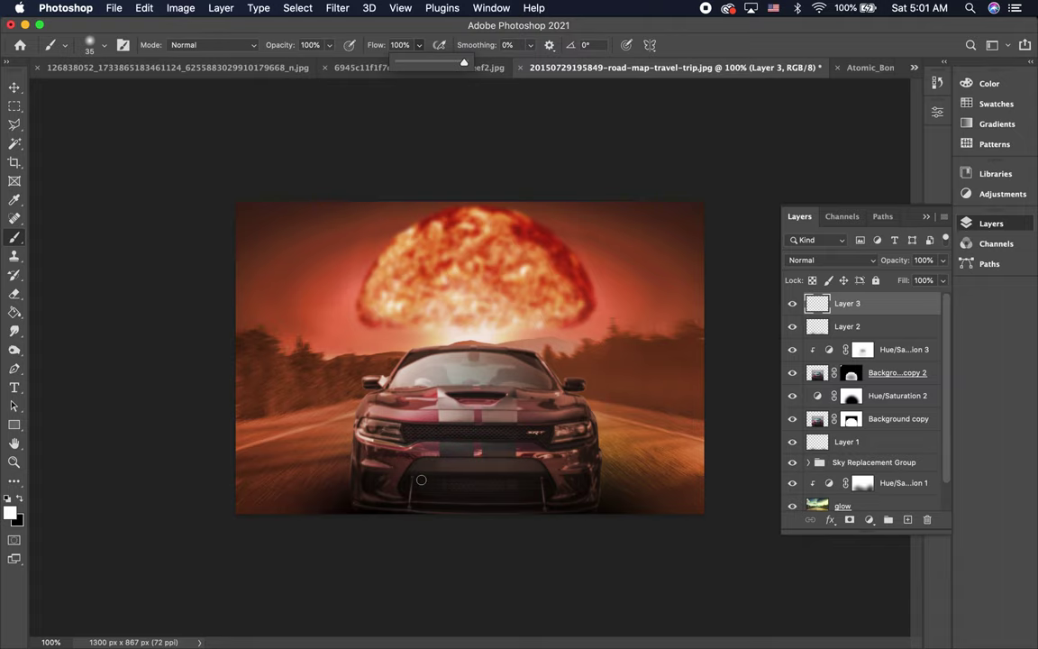
{"action": "left_click", "coordinate": [335, 384]}
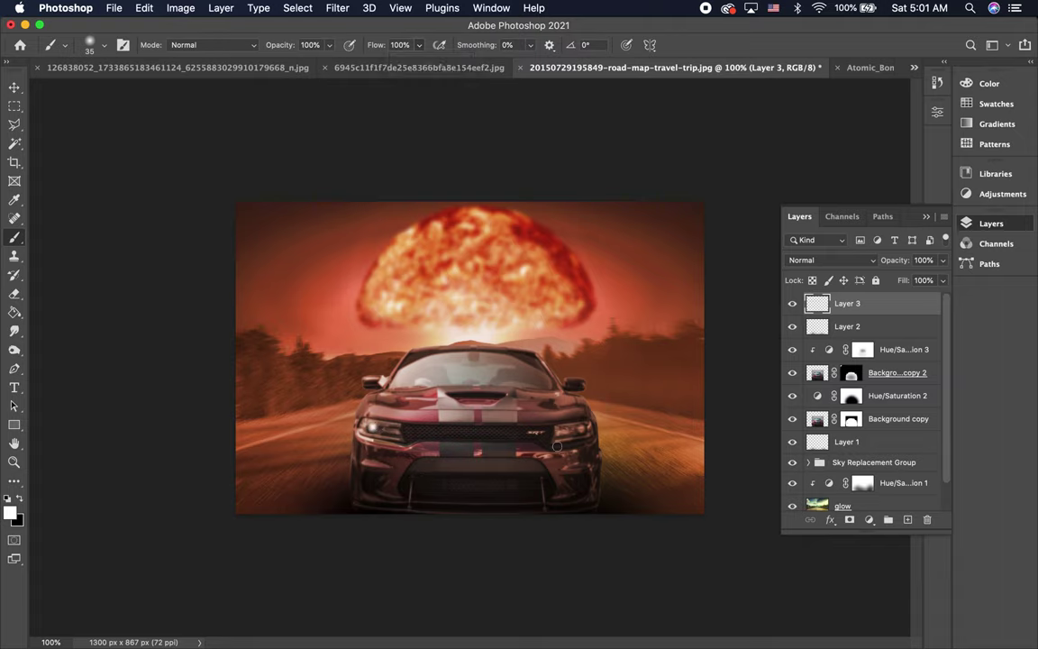
{"action": "left_click", "coordinate": [581, 429]}
{"action": "left_click", "coordinate": [373, 427]}
Undo the headlight glow and repaint a white glow on the left headlight.
{"action": "left_click", "coordinate": [337, 8]}
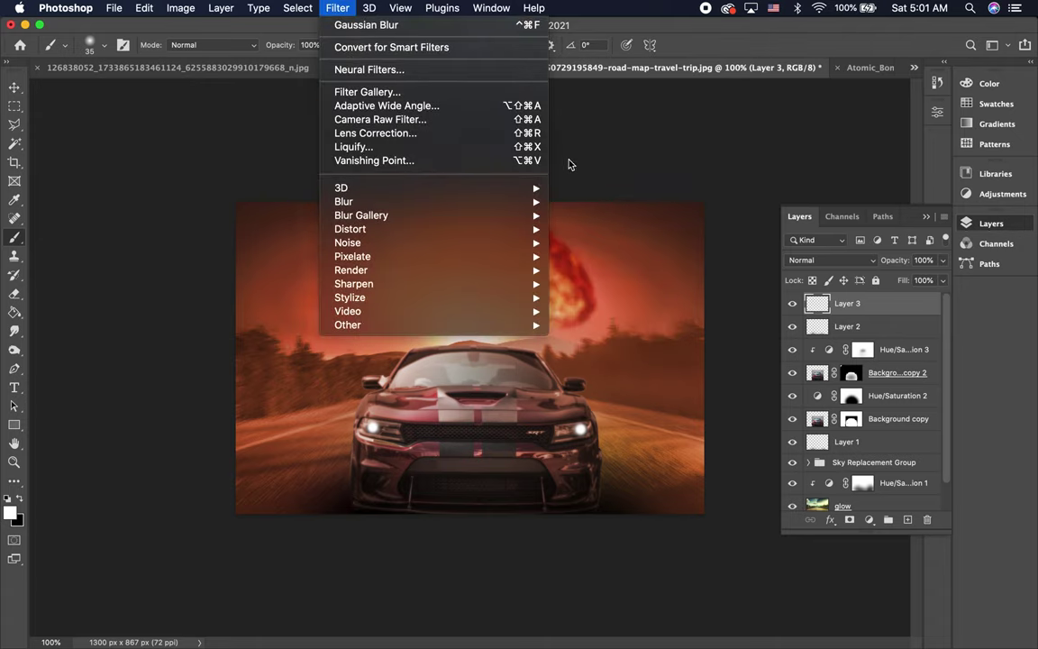
{"action": "left_click", "coordinate": [604, 150]}
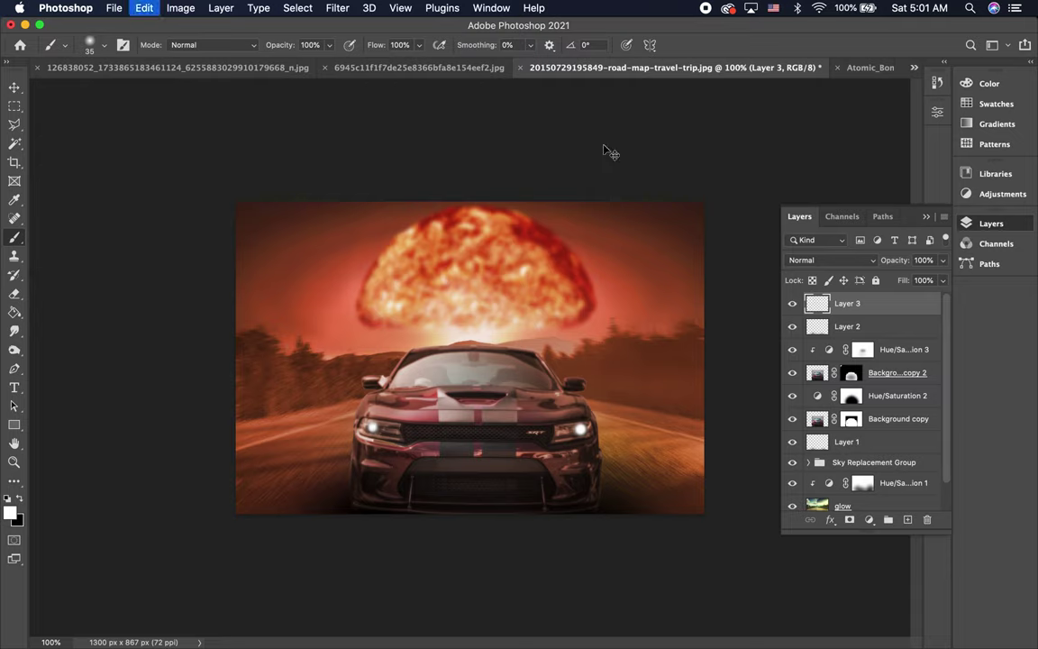
{"action": "key", "text": "super+z"}
{"action": "key", "text": "super+z"}
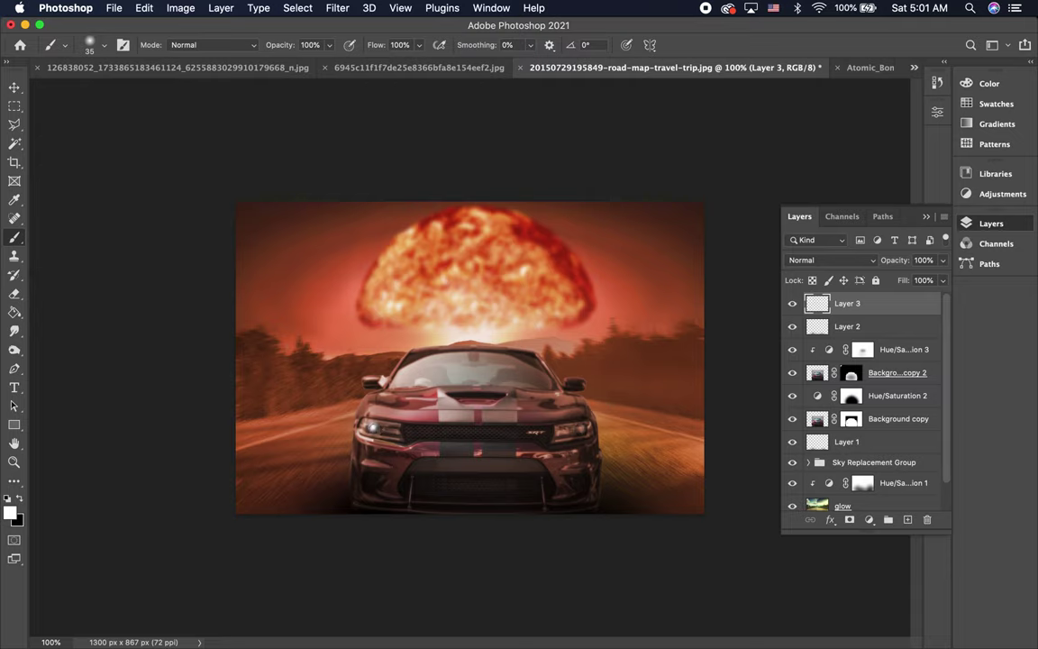
{"action": "left_click", "coordinate": [374, 429]}
Apply a Radial Blur with its centre nudged lower toward the car.
{"action": "left_click", "coordinate": [347, 11]}
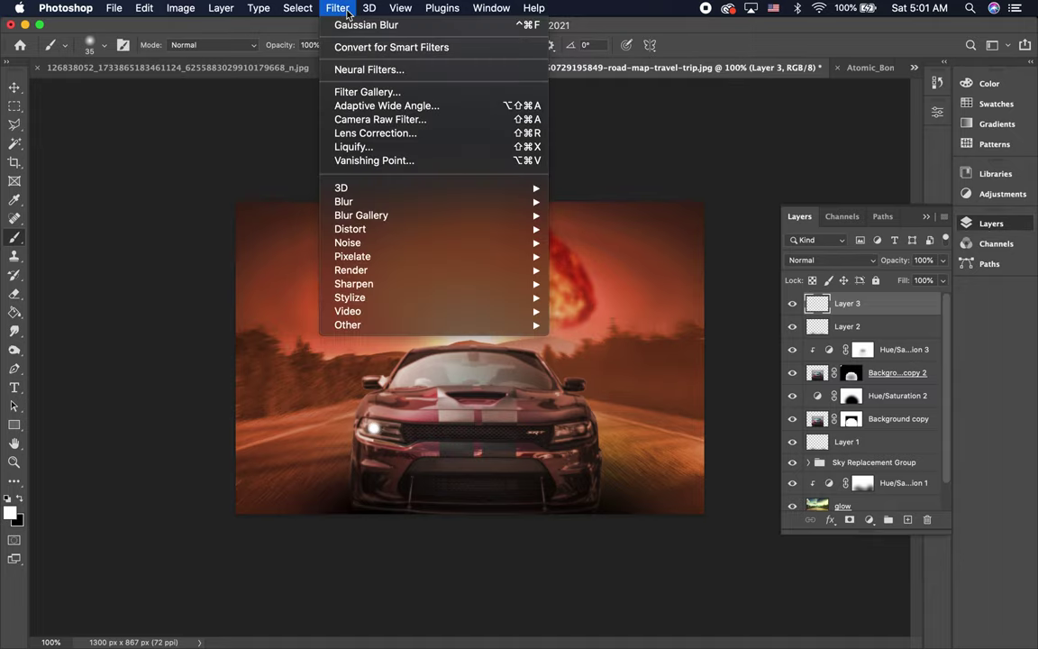
{"action": "mouse_move", "coordinate": [344, 202]}
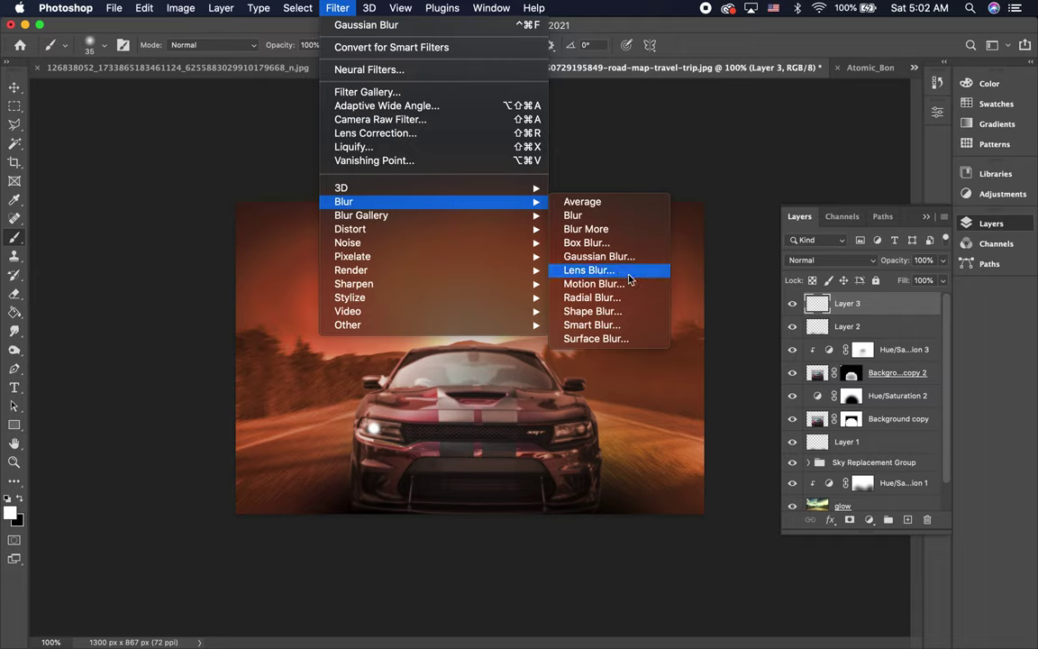
{"action": "left_click", "coordinate": [632, 302]}
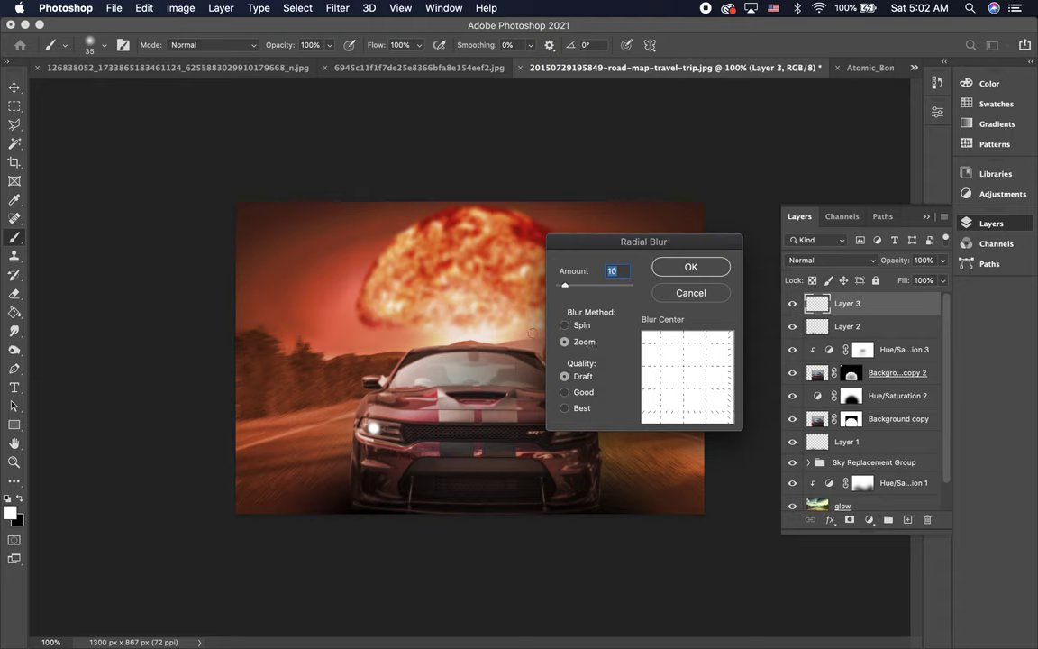
{"action": "left_click", "coordinate": [669, 388]}
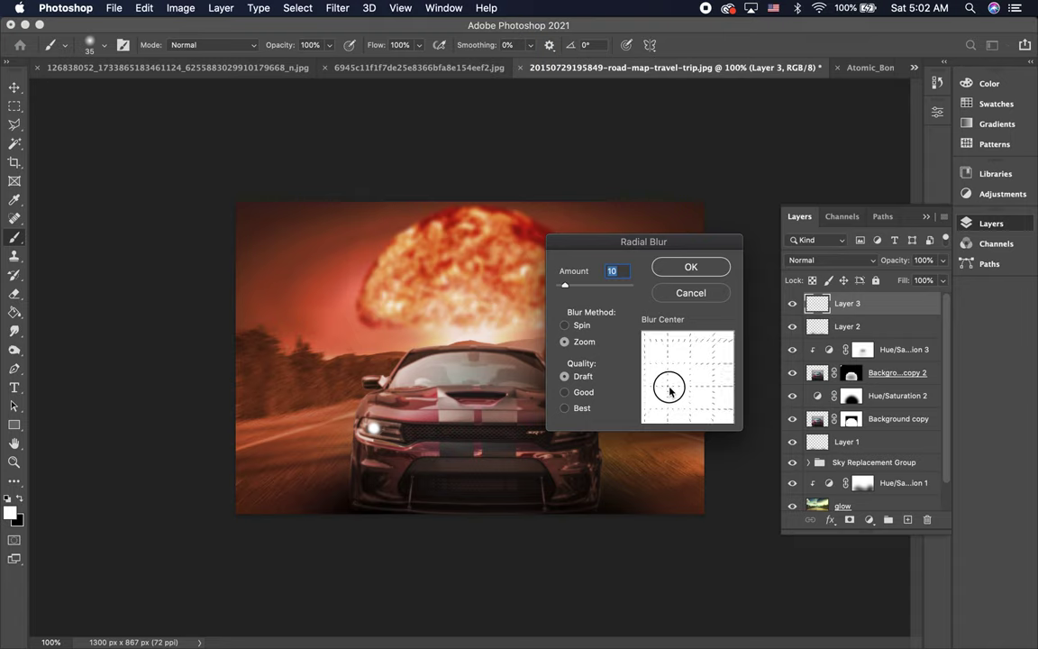
{"action": "left_click_drag", "start_coordinate": [668, 388], "coordinate": [671, 400]}
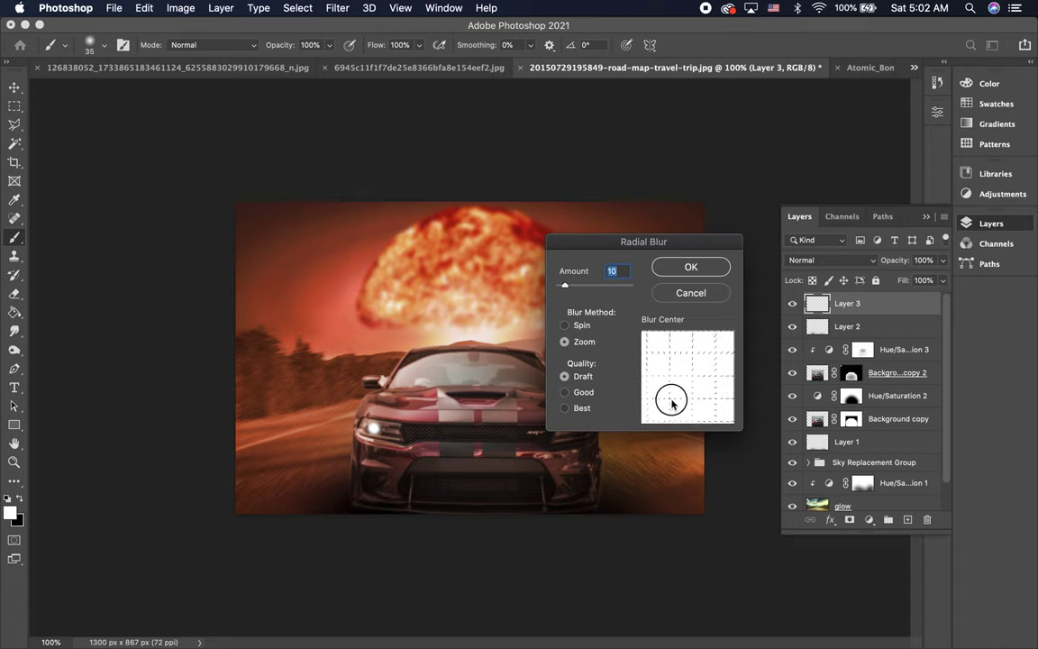
{"action": "left_click", "coordinate": [687, 267]}
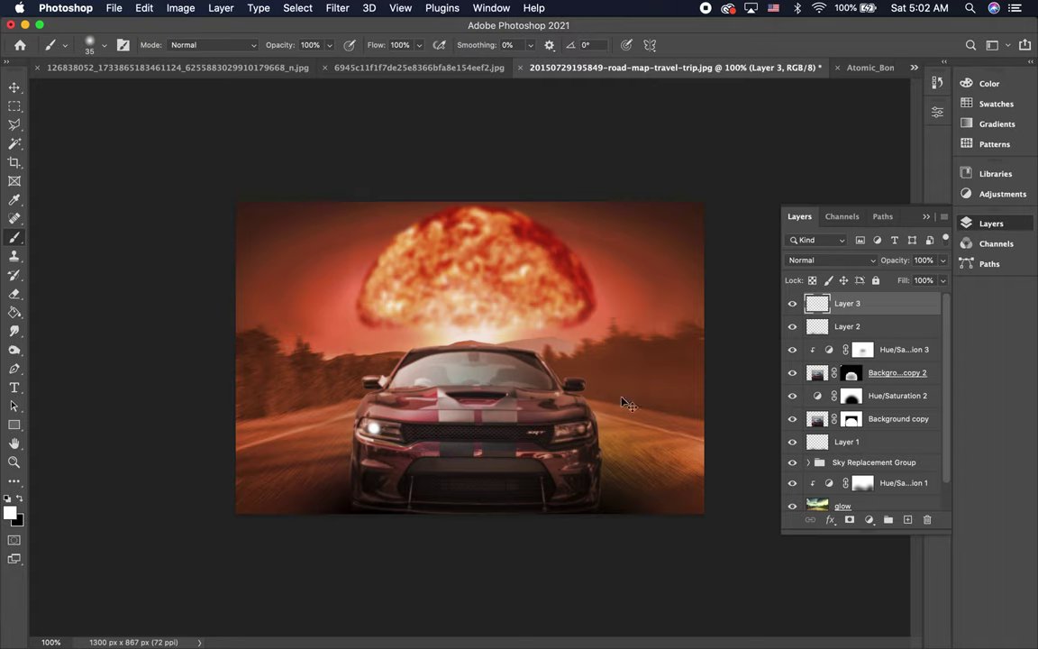
Reapply Radial Blur using the Zoom method at amount 40.
{"action": "left_click", "coordinate": [337, 8]}
{"action": "mouse_move", "coordinate": [343, 202]}
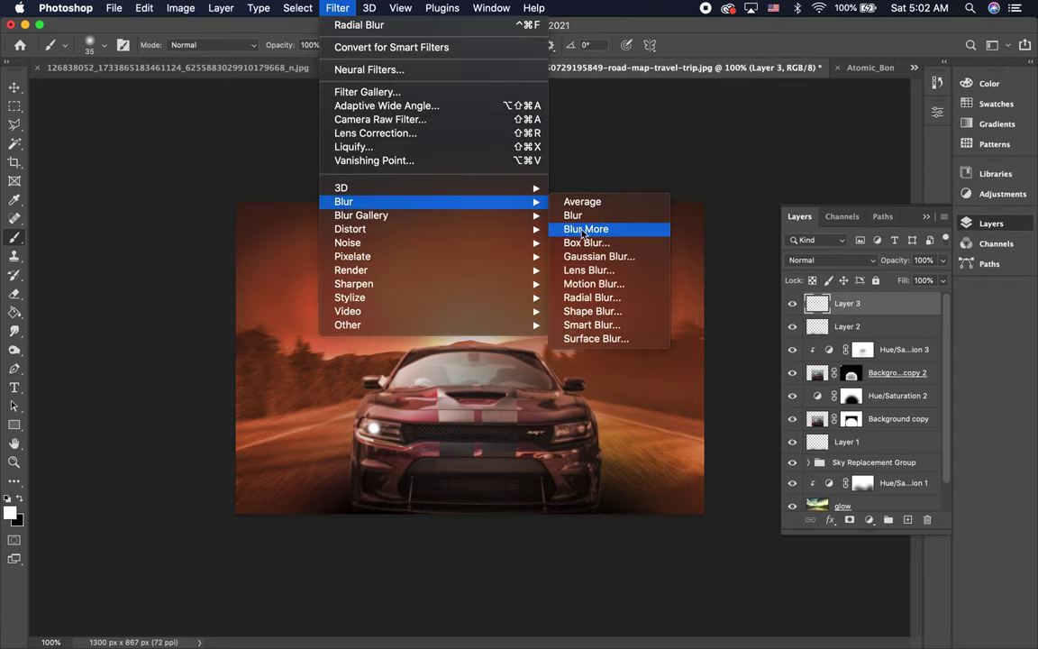
{"action": "left_click", "coordinate": [594, 299]}
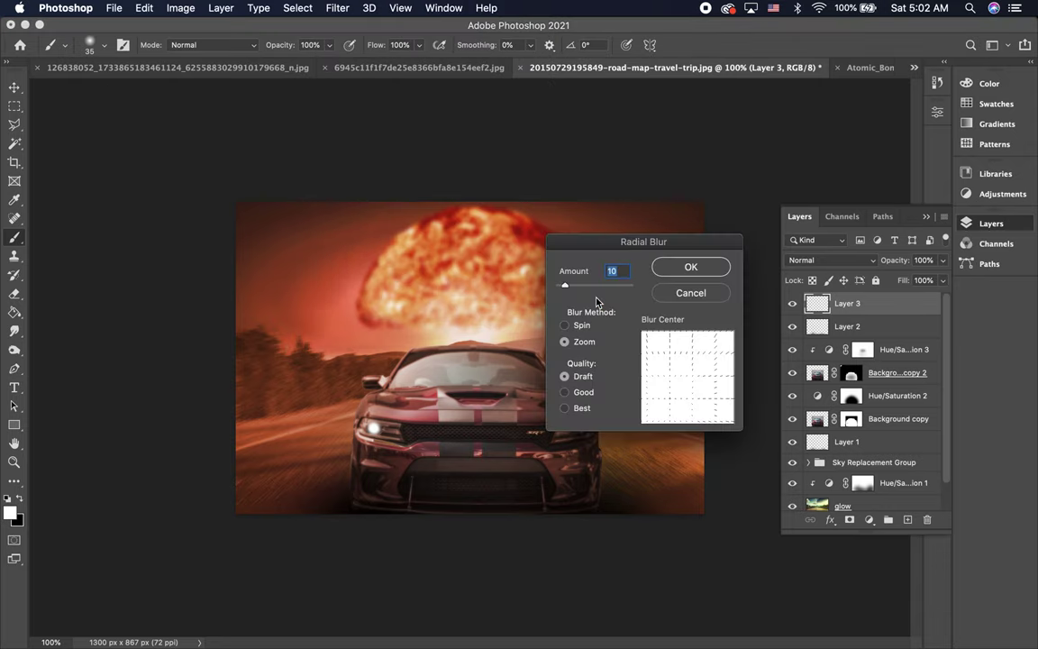
{"action": "type", "text": "40"}
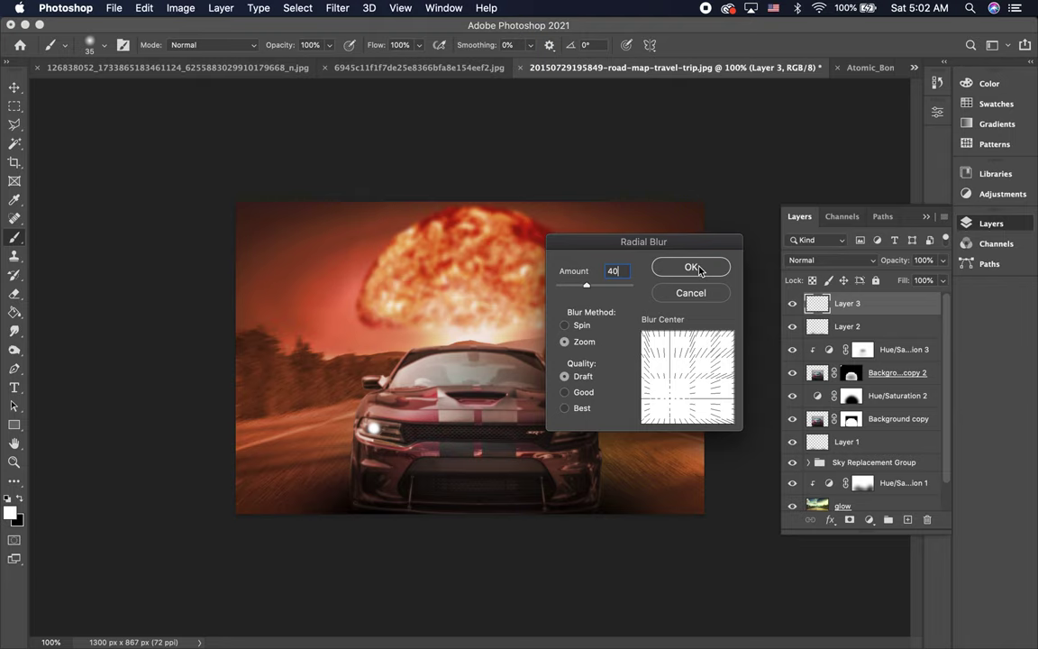
{"action": "left_click", "coordinate": [690, 267]}
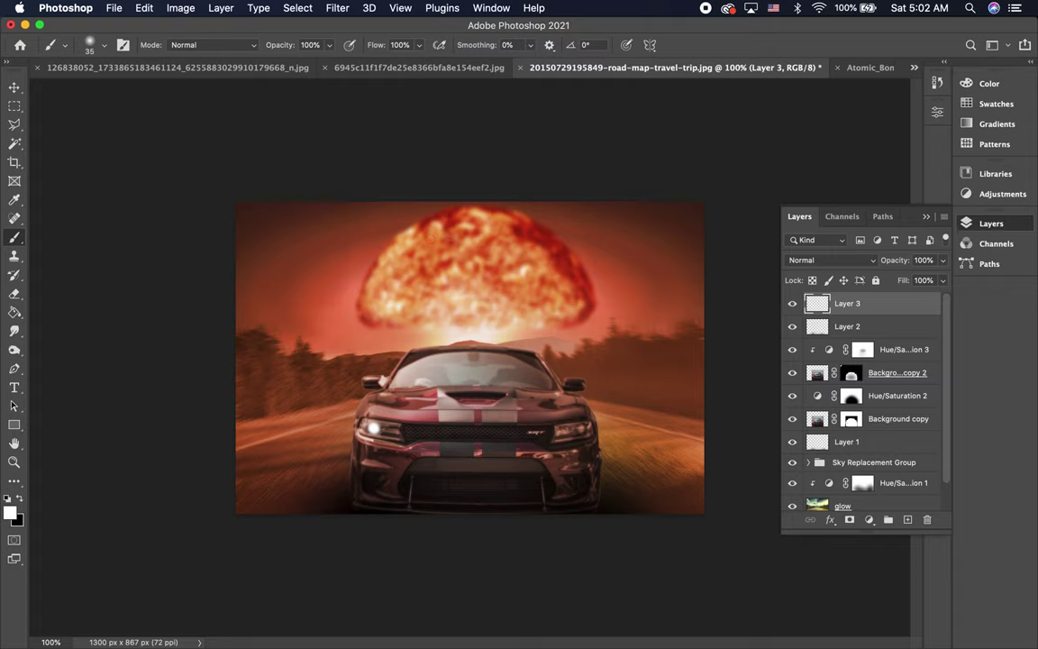
Paint a glow on the right headlight and set Layer 3 to Overlay.
{"action": "left_click", "coordinate": [581, 430]}
{"action": "left_click", "coordinate": [871, 260]}
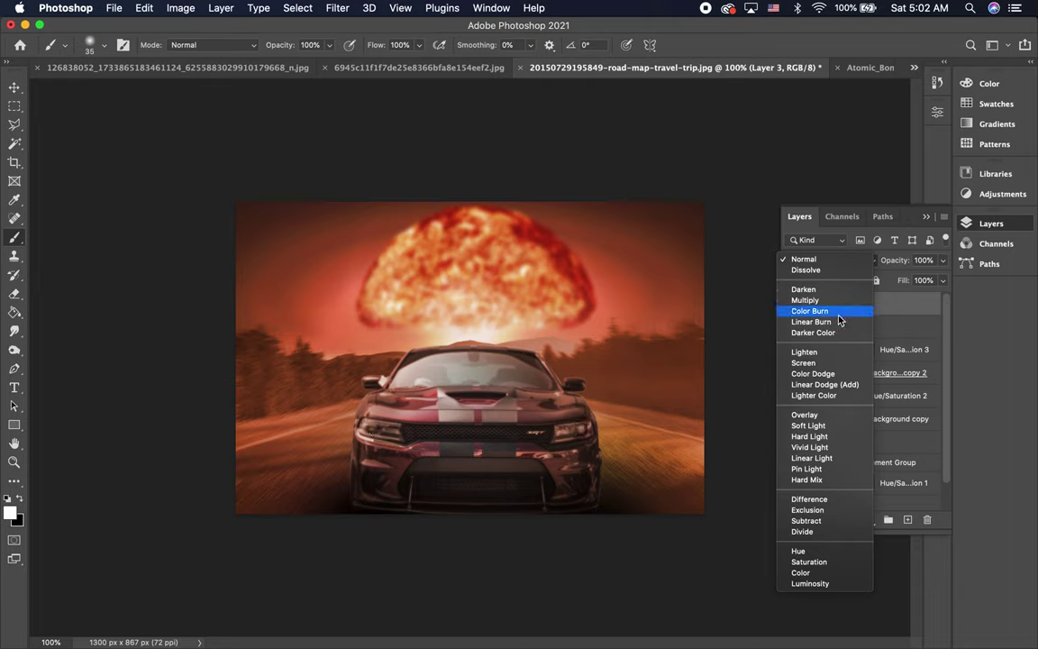
{"action": "left_click", "coordinate": [831, 418]}
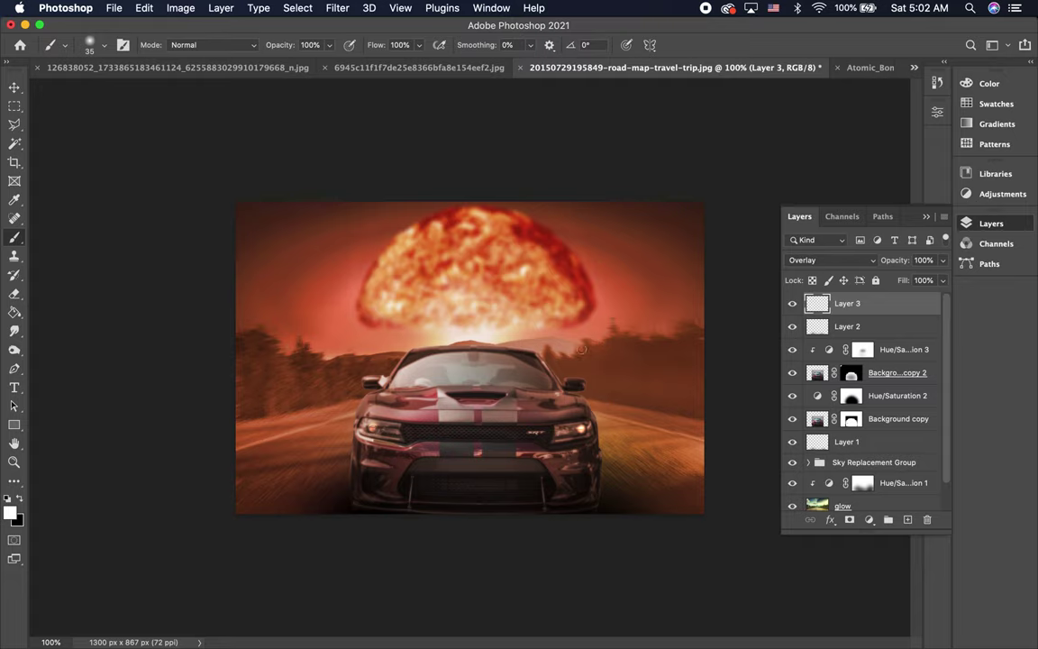
Add Layer 4, undo a stray grille stroke, and set Layer 4 to Overlay.
{"action": "left_click", "coordinate": [908, 520]}
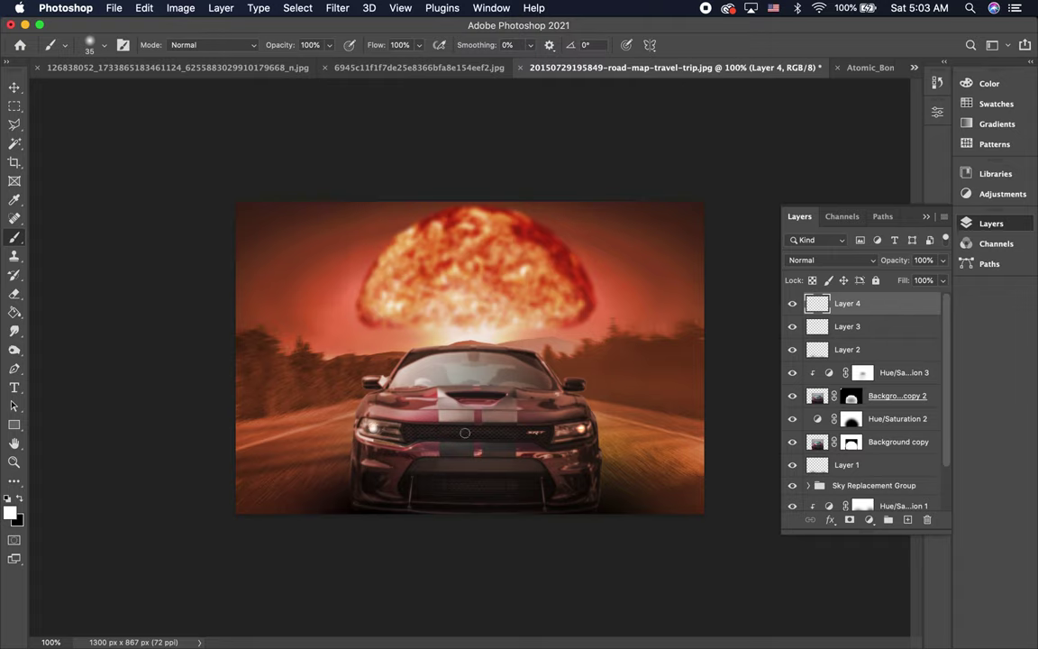
{"action": "key", "text": "super+z"}
{"action": "left_click", "coordinate": [872, 261]}
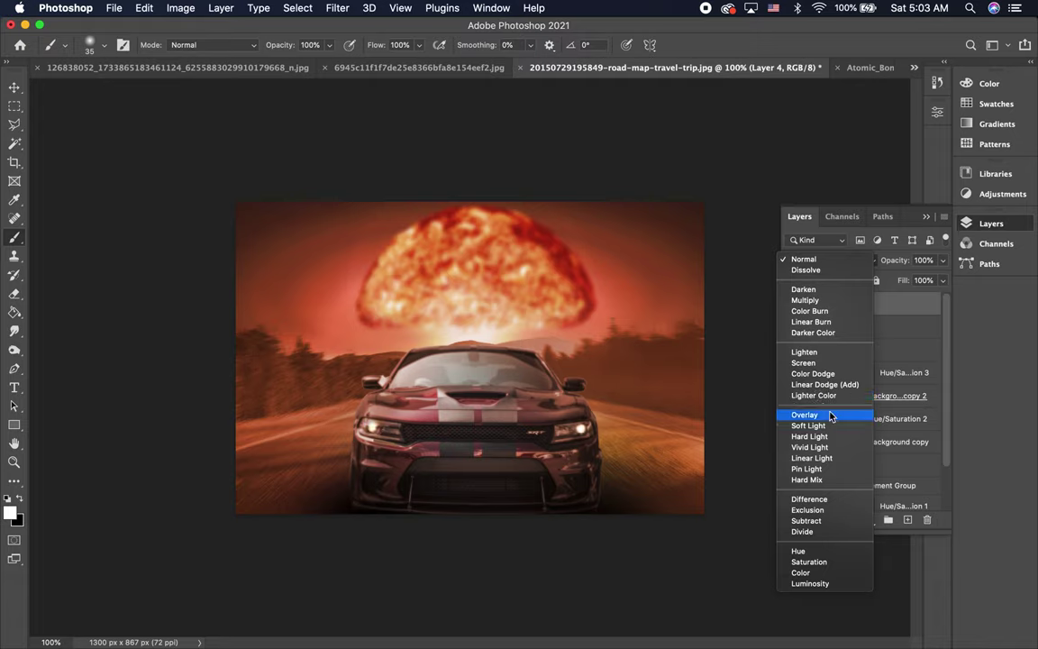
{"action": "left_click", "coordinate": [831, 415]}
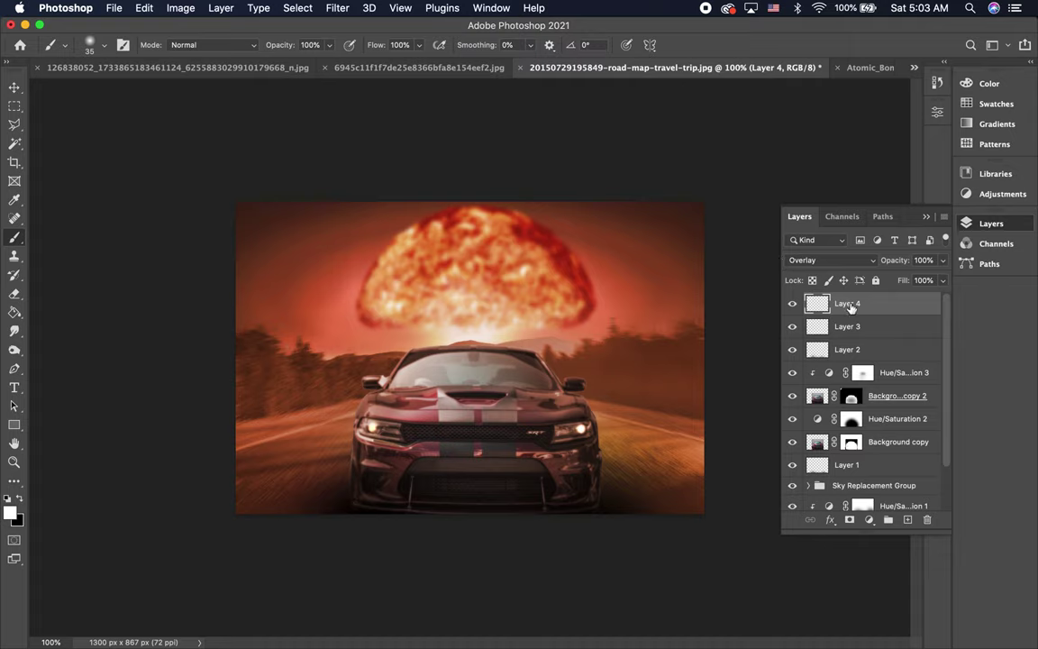
Hide the explosion sky group, orange Hue/Saturation tint and road background layers.
{"action": "scroll", "coordinate": [811, 406], "scroll_direction": "down", "scroll_amount": 3}
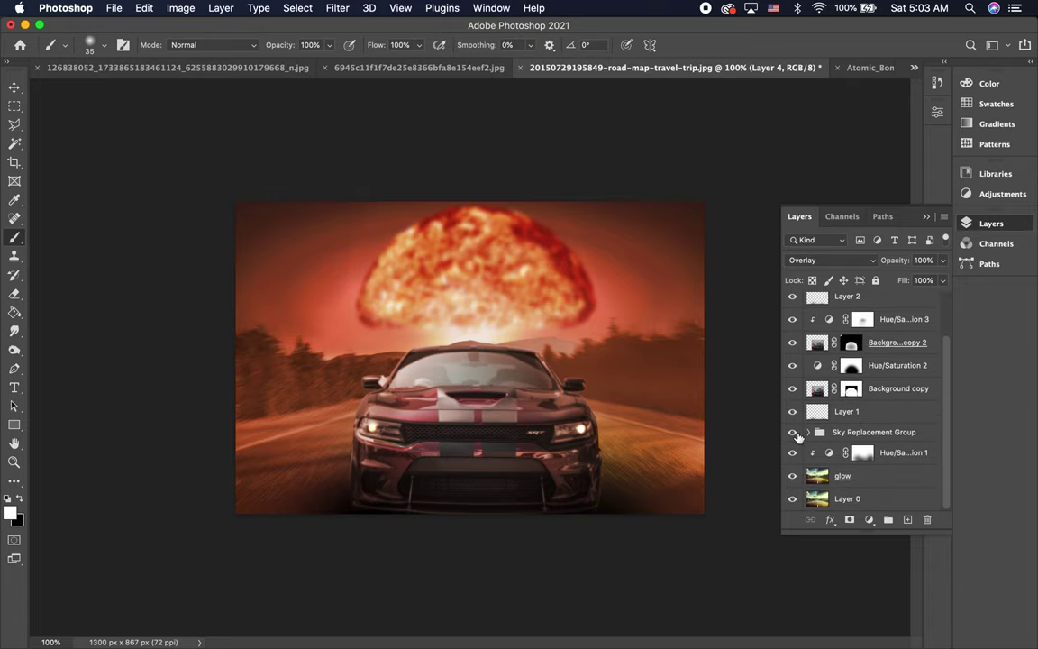
{"action": "left_click", "coordinate": [792, 432]}
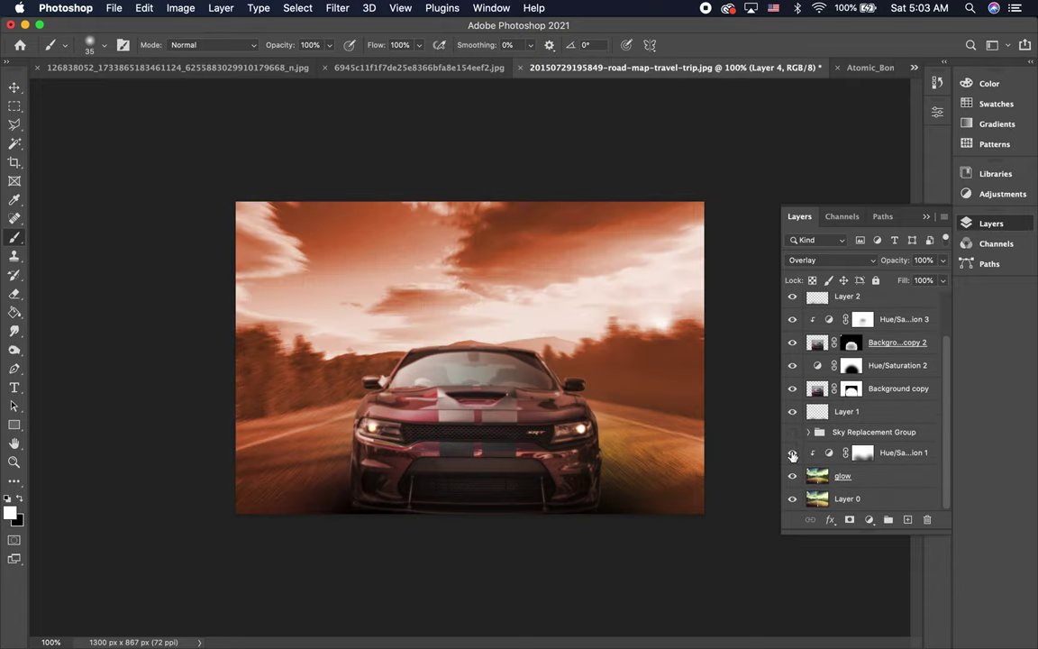
{"action": "left_click", "coordinate": [792, 453]}
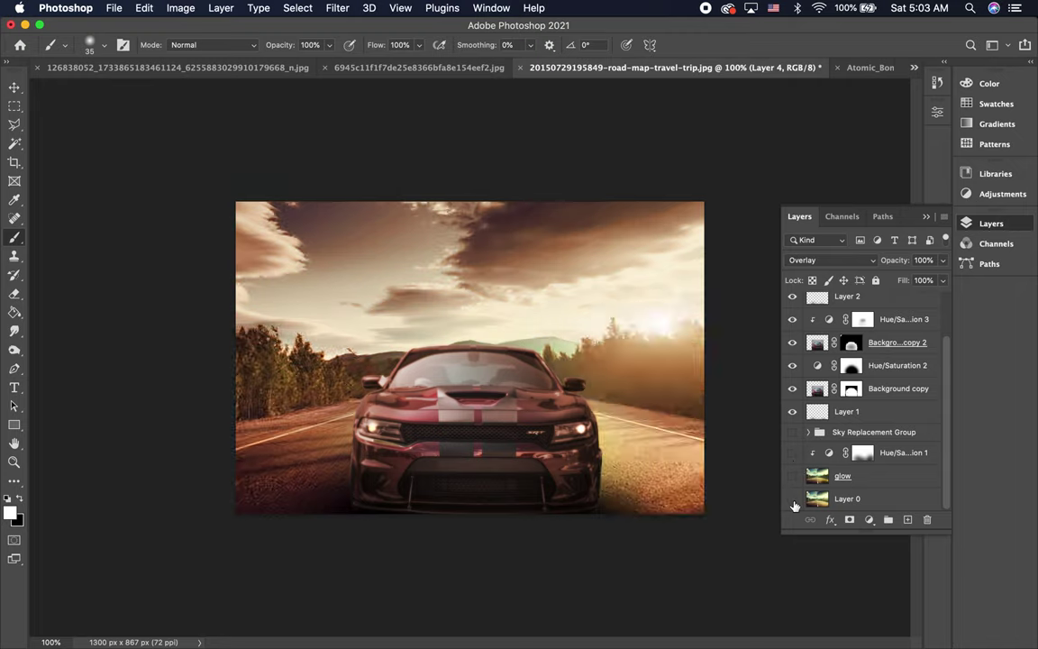
{"action": "left_click", "coordinate": [793, 498]}
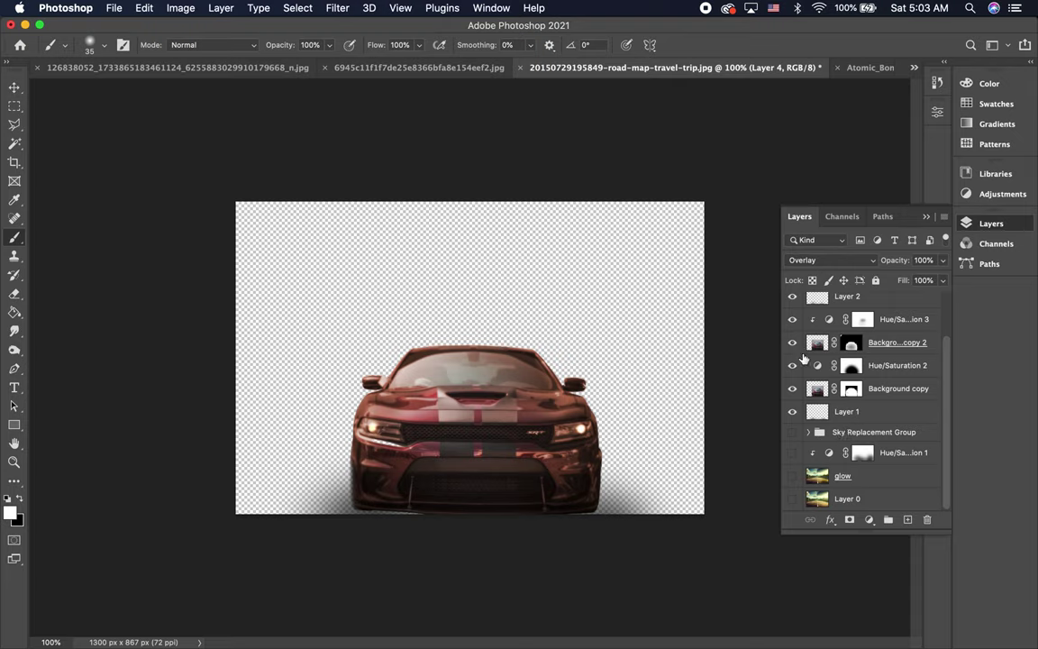
{"action": "scroll", "coordinate": [805, 358], "scroll_direction": "up", "scroll_amount": 2}
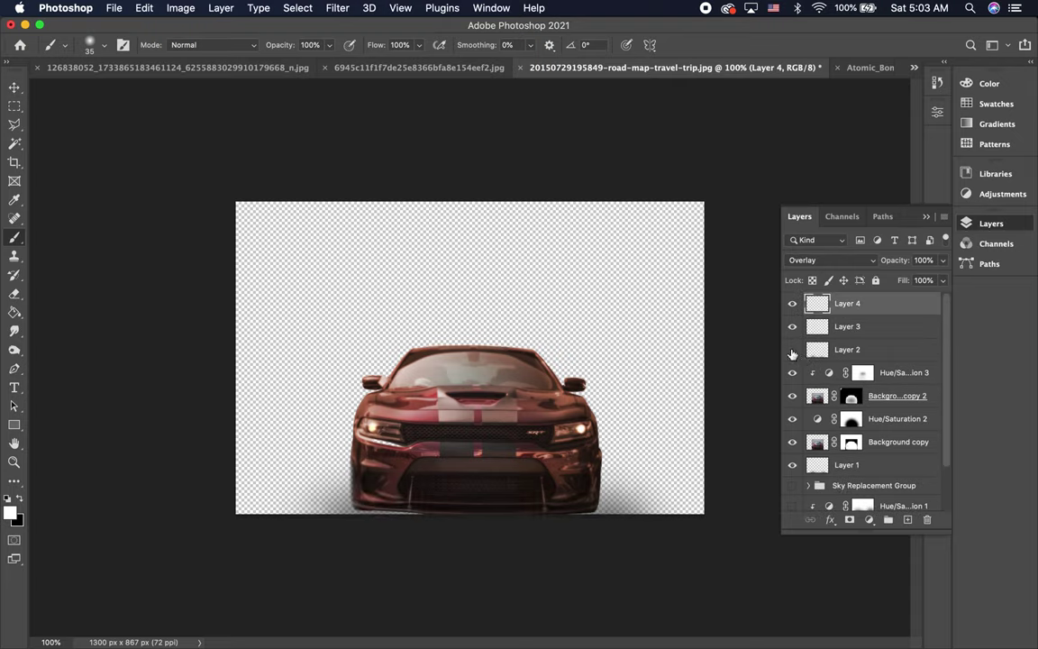
Merge Visible into Layer 4, then show Layer 2, sky, tint, glow and Layer 0 again.
{"action": "right_click", "coordinate": [873, 309]}
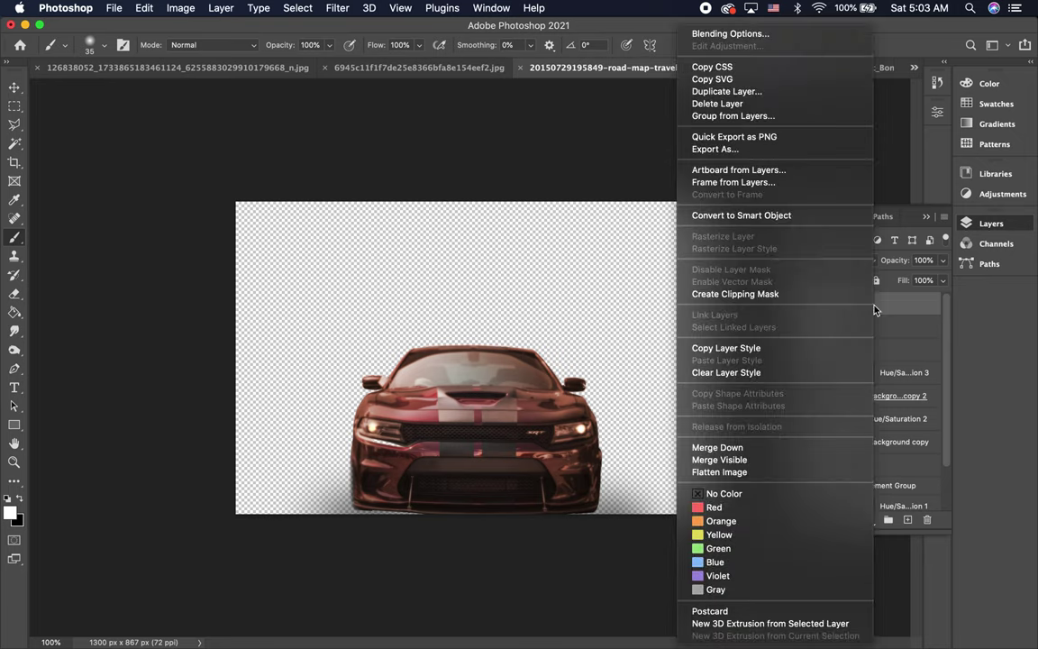
{"action": "left_click", "coordinate": [771, 460]}
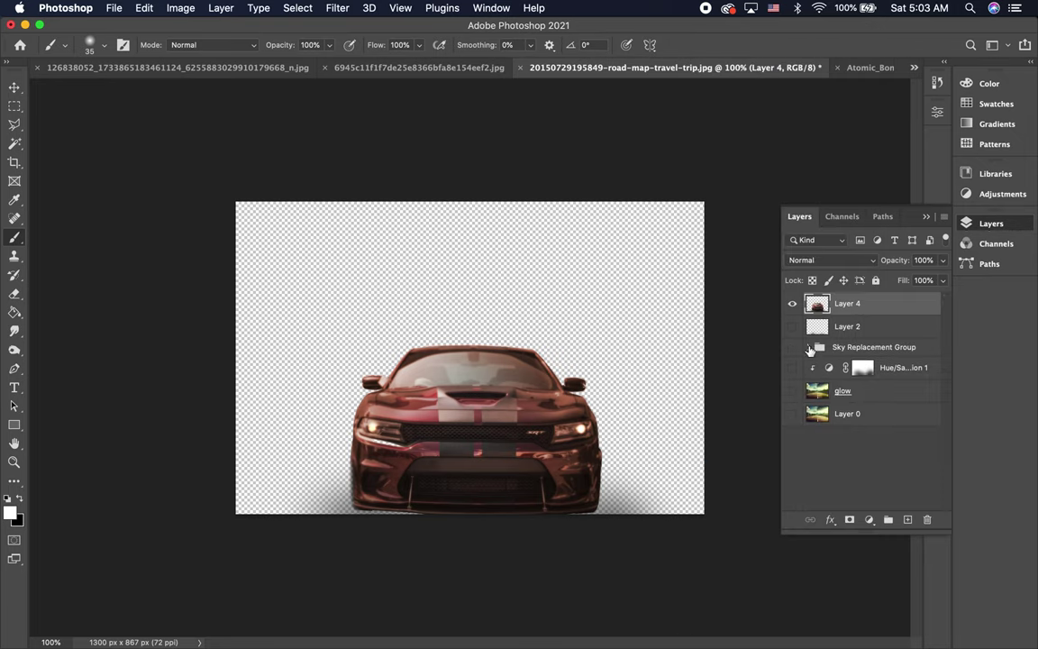
{"action": "left_click", "coordinate": [792, 326]}
{"action": "left_click_drag", "start_coordinate": [792, 350], "coordinate": [793, 406]}
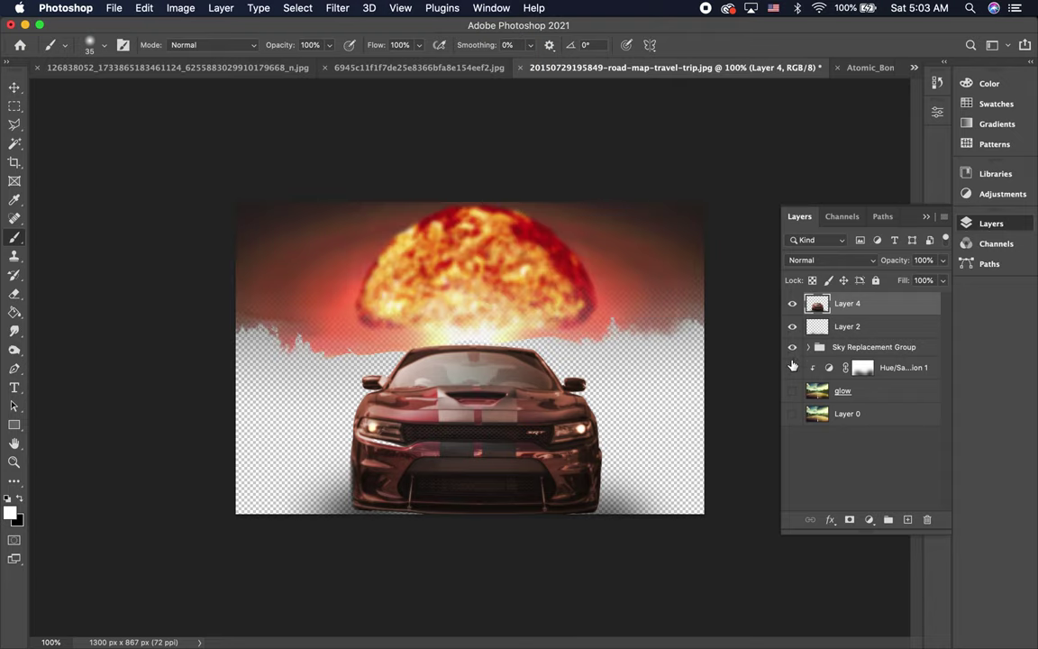
{"action": "left_click_drag", "start_coordinate": [793, 406], "coordinate": [793, 422]}
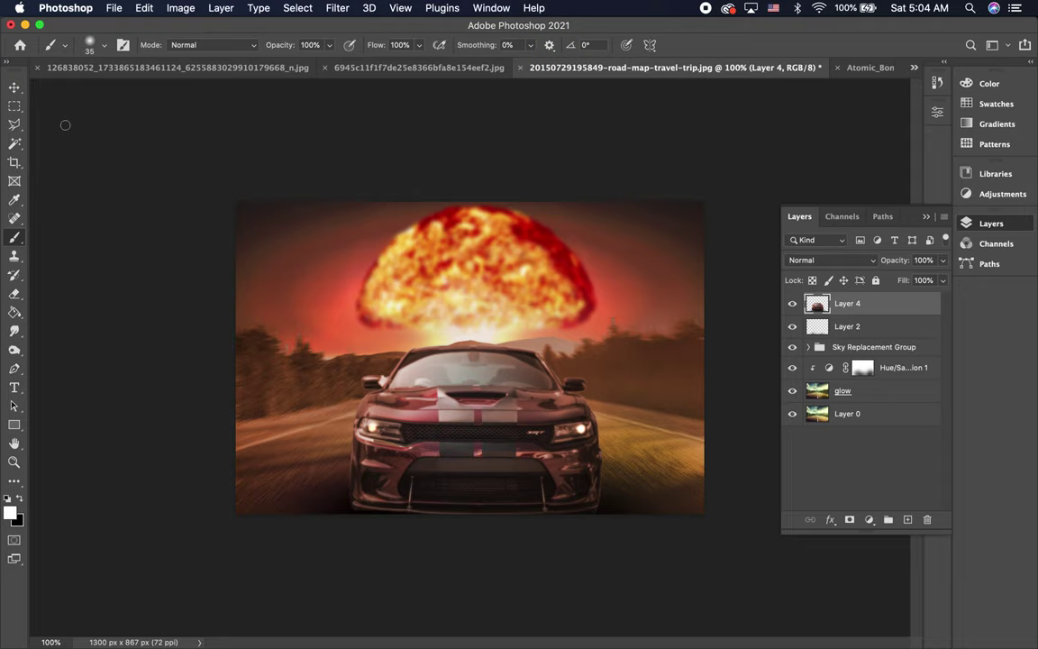
Crop the image using a Straighten line drawn level along the road.
{"action": "left_click", "coordinate": [13, 109]}
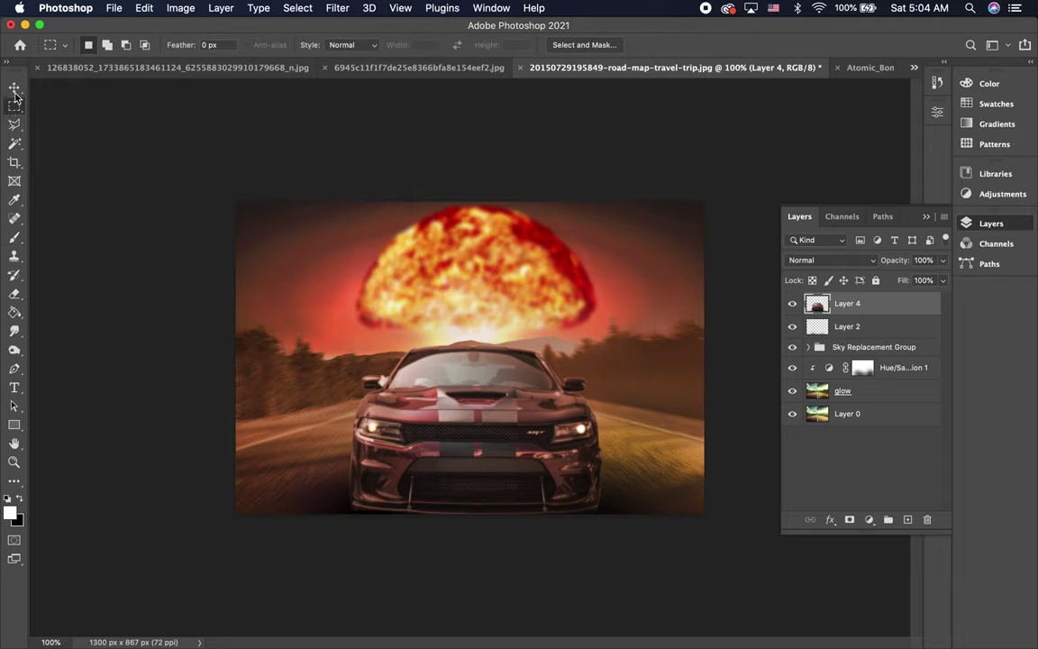
{"action": "left_click", "coordinate": [13, 87]}
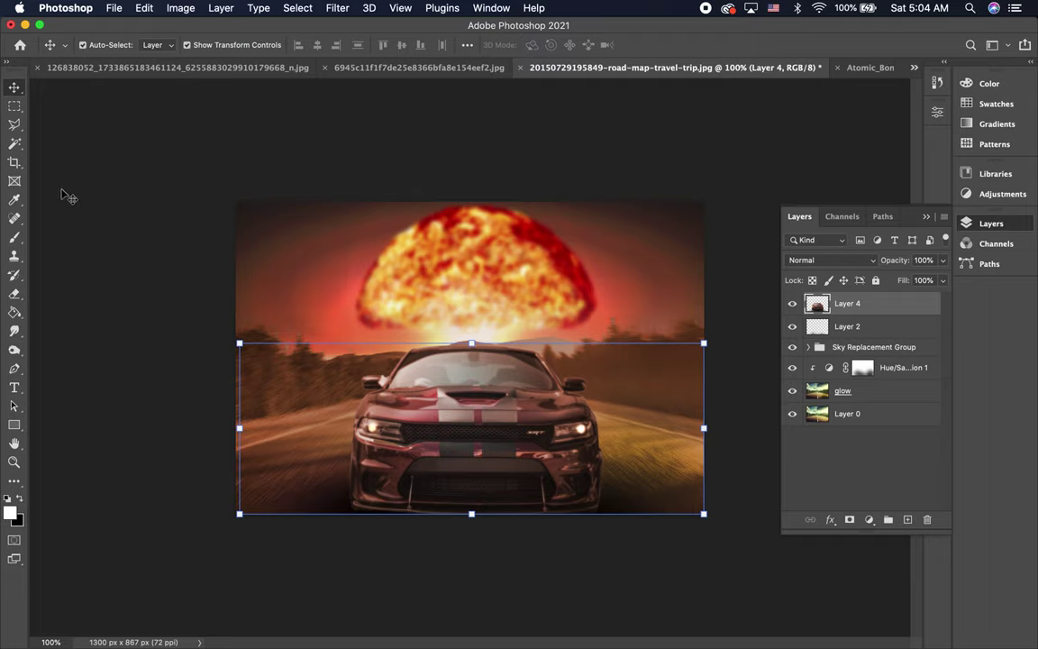
{"action": "left_click", "coordinate": [14, 162]}
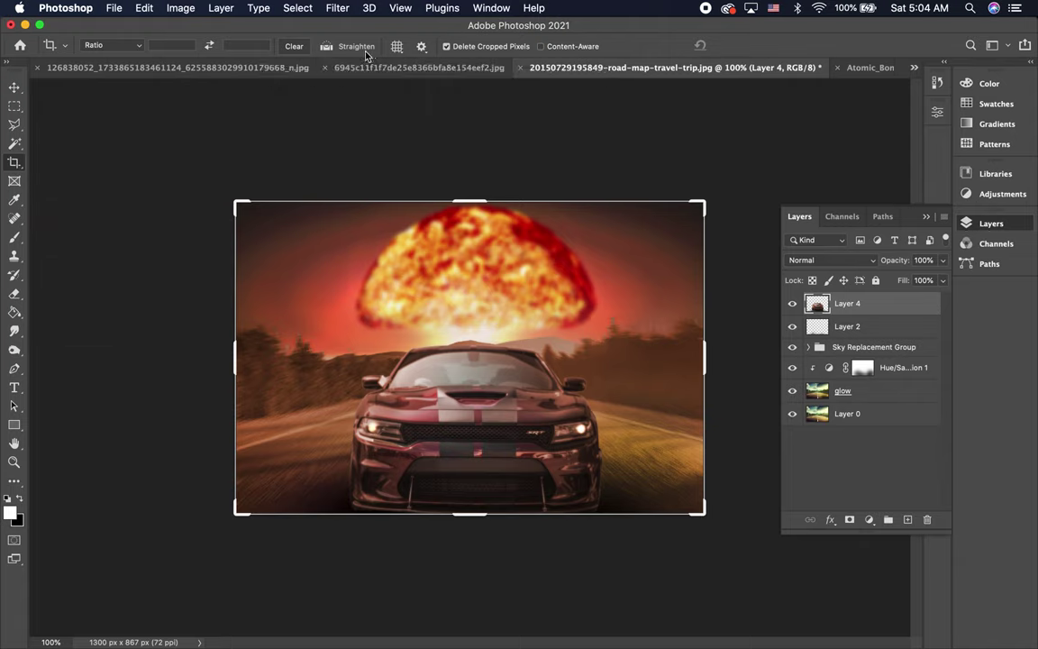
{"action": "left_click", "coordinate": [326, 46]}
{"action": "left_click_drag", "start_coordinate": [425, 441], "coordinate": [532, 445]}
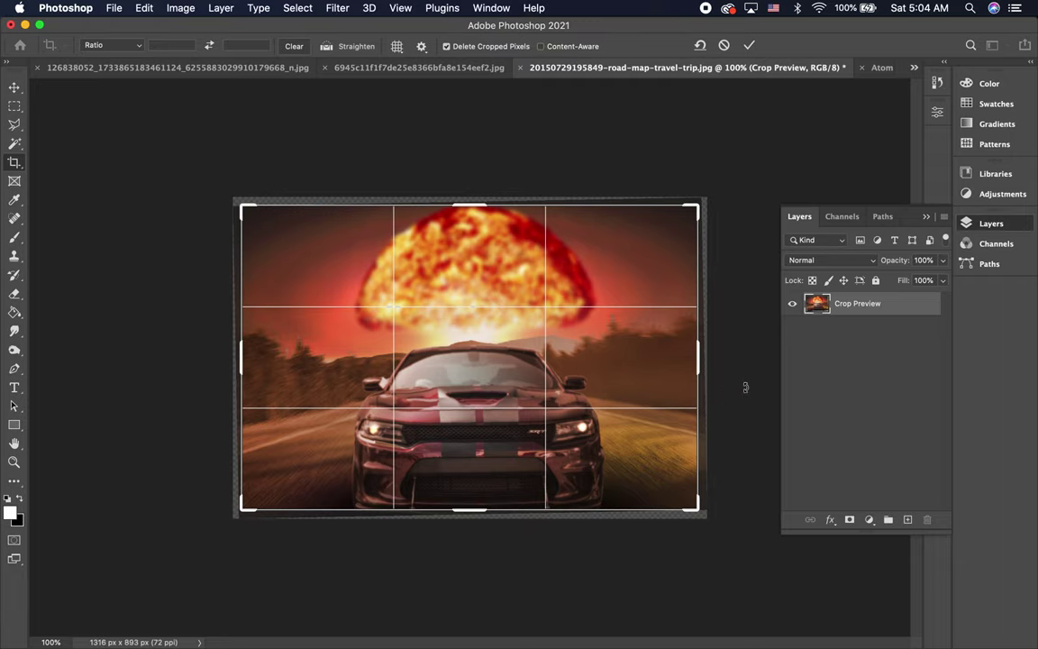
{"action": "key", "text": "Return"}
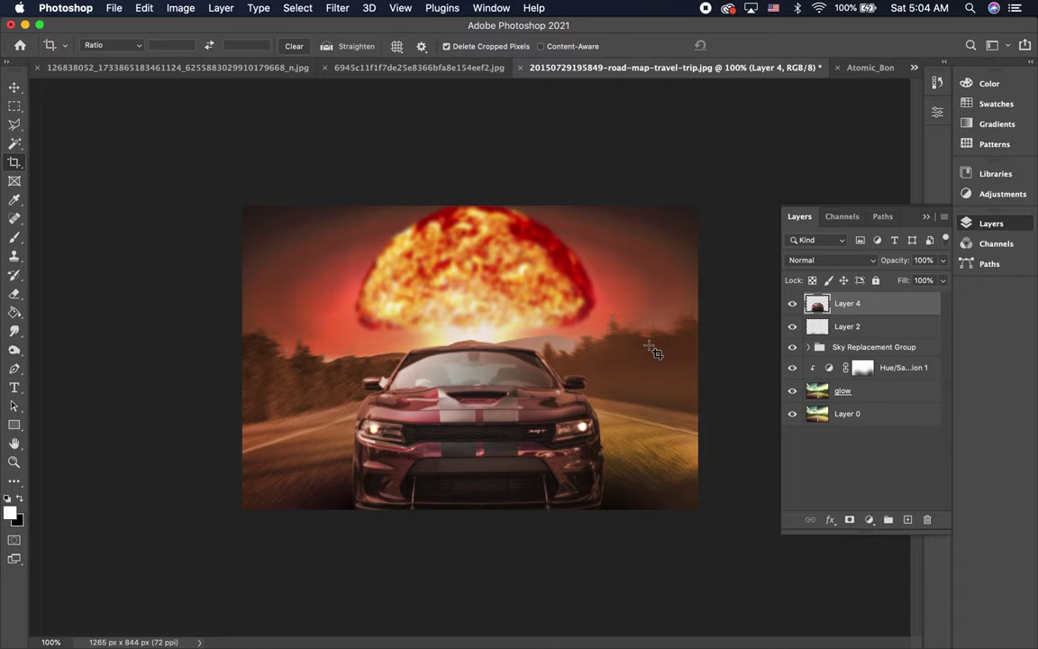
Undo the crop and restore it via Edit > Redo Crop at 1265 x 844 px.
{"action": "key", "text": "ctrl+z"}
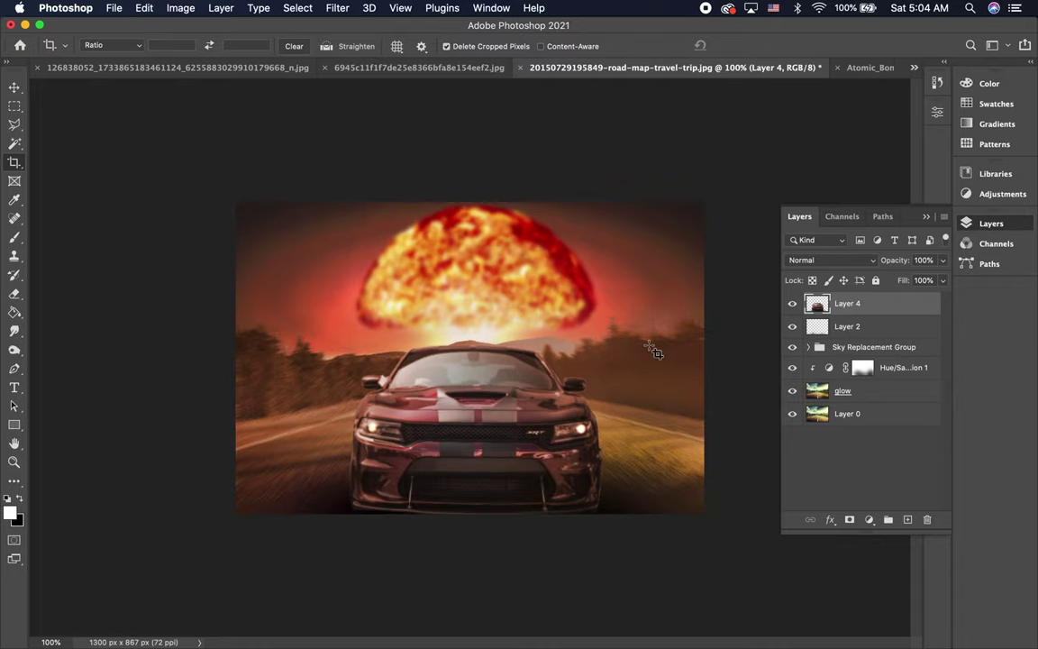
{"action": "left_click", "coordinate": [140, 12]}
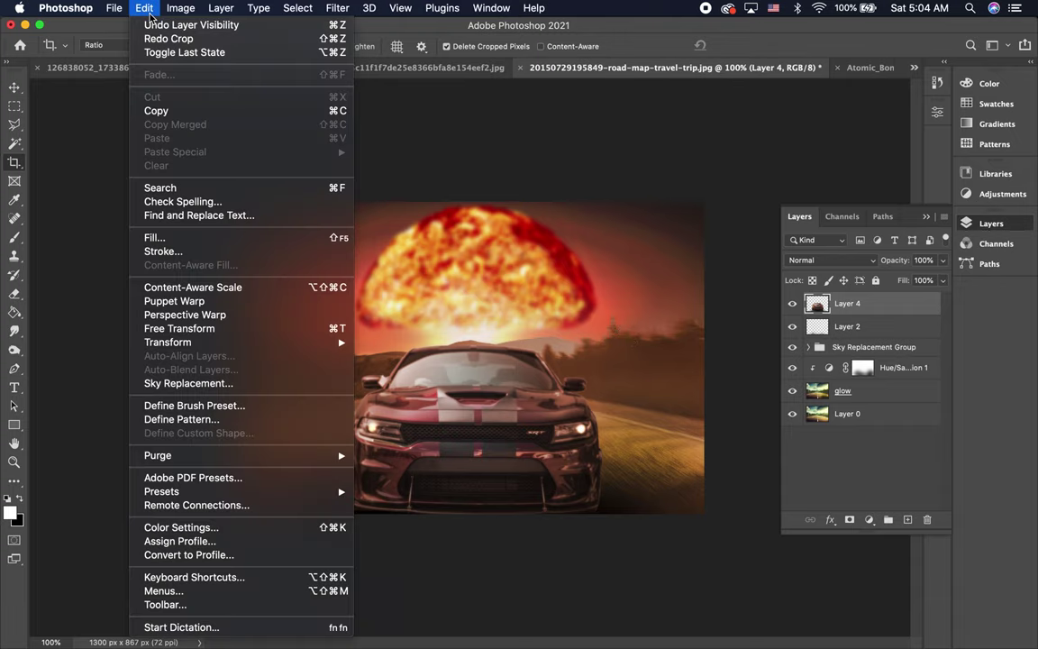
{"action": "left_click", "coordinate": [168, 40]}
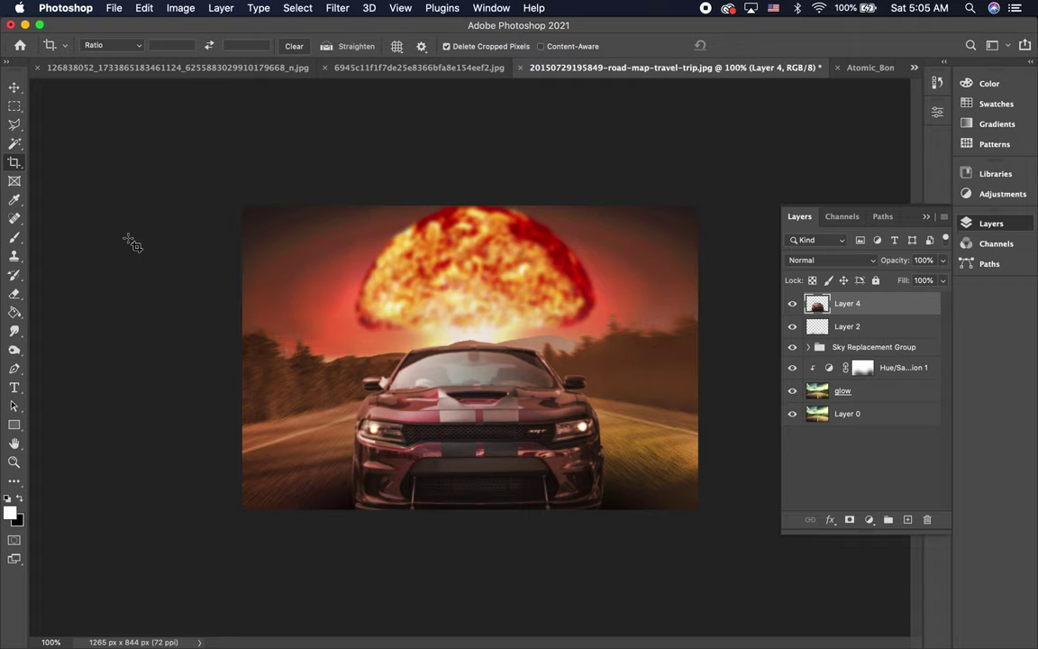
{"action": "key", "text": "super"}
{"action": "key", "text": "super+shift+5"}
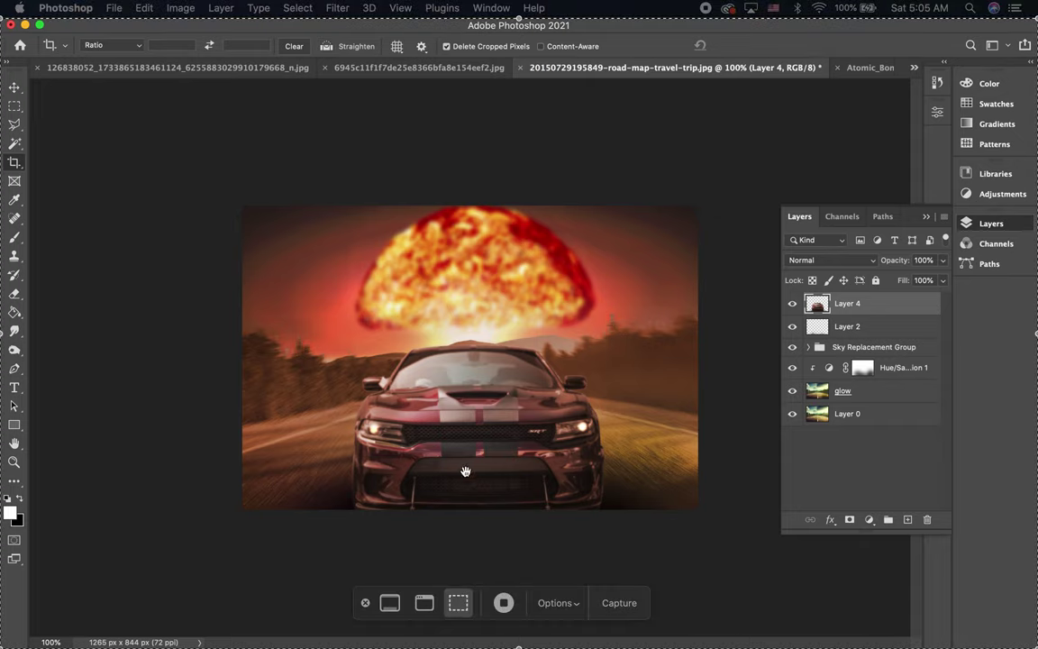